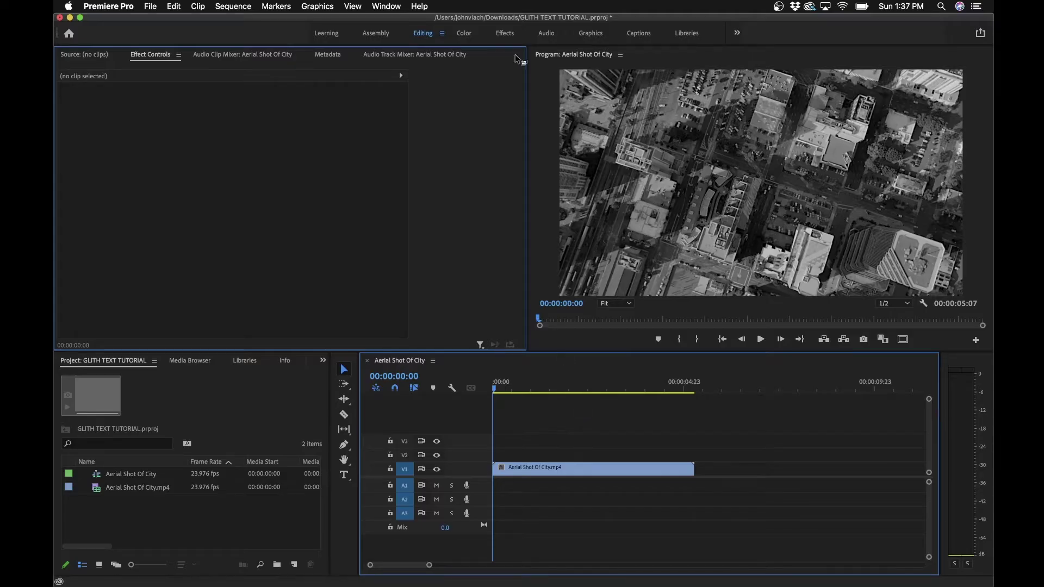
Step: Switch to the Graphics workspace to show the Essential Graphics panel
click(590, 34)
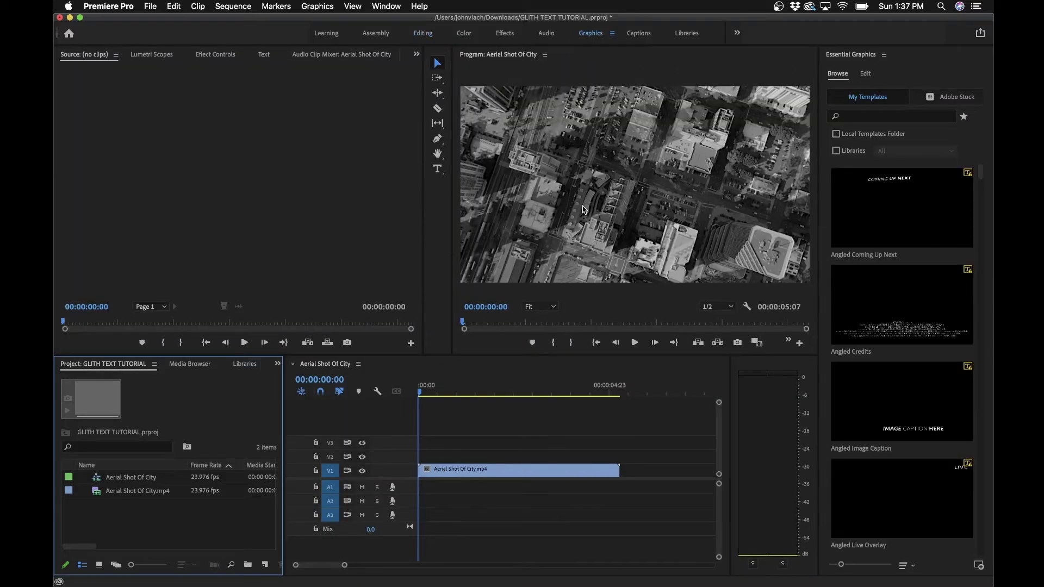
Step: Add a text box over the footage reading 'GLITCH'
click(437, 168)
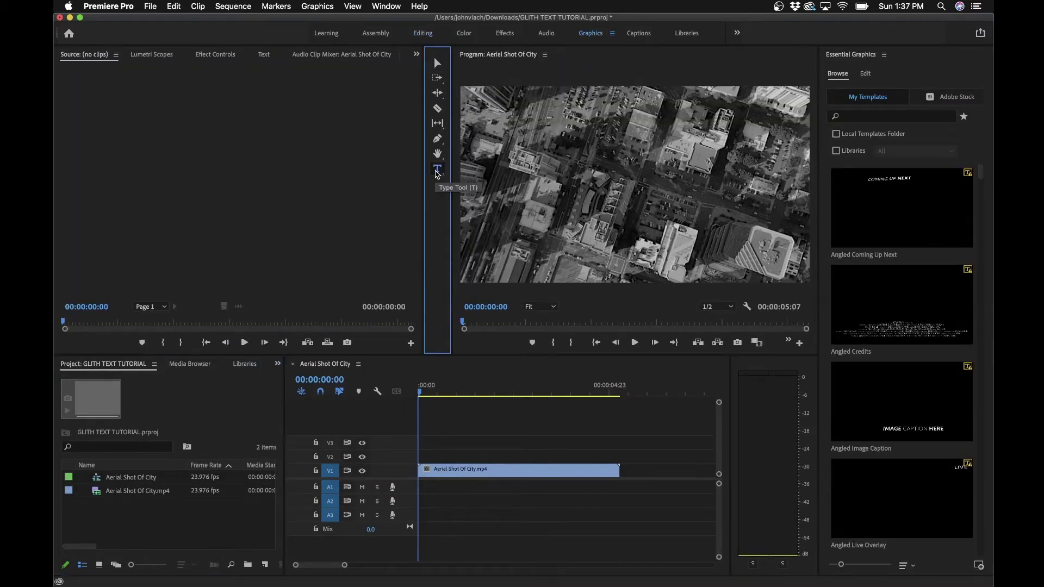
click(548, 185)
text(GLITCH)
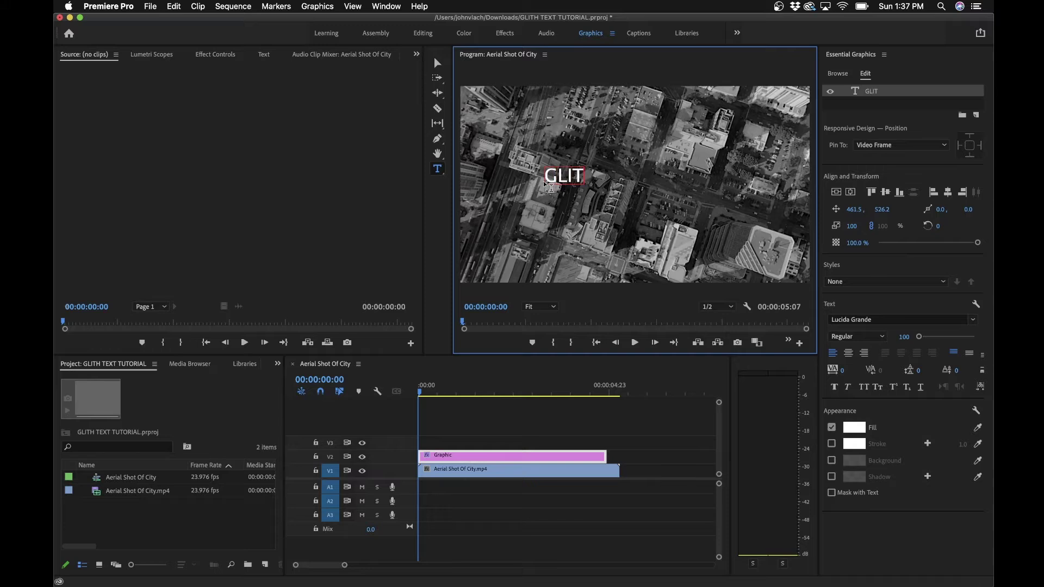
click(437, 63)
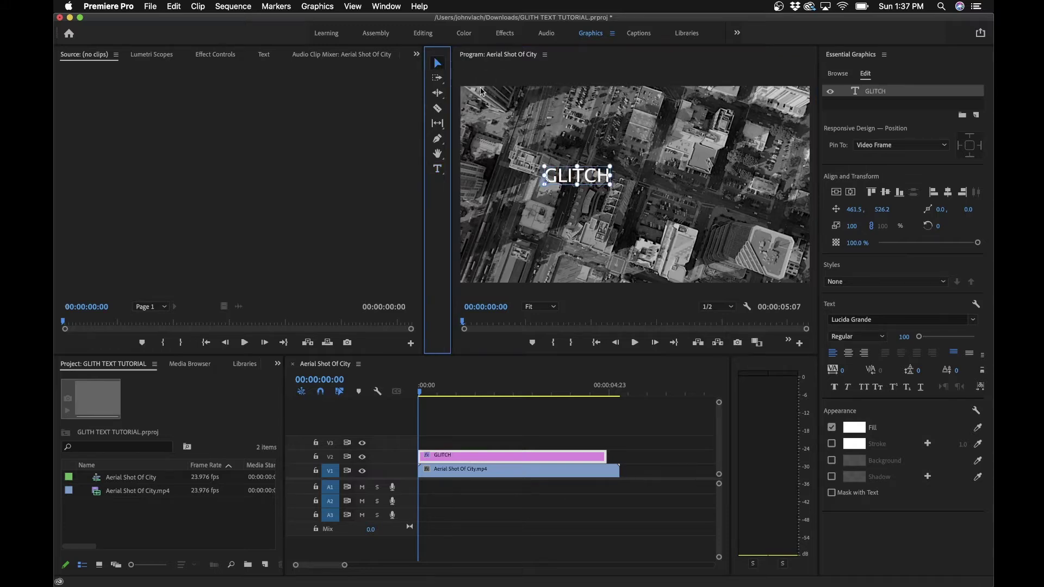
Step: Set the GLITCH title font to Avenir Next in Heavy weight
click(842, 319)
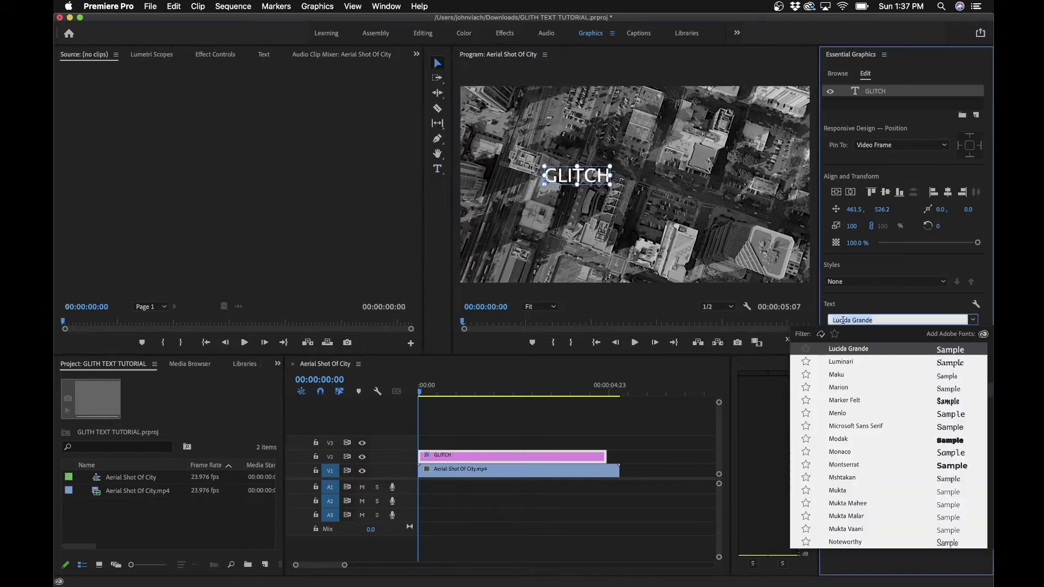
text(ave)
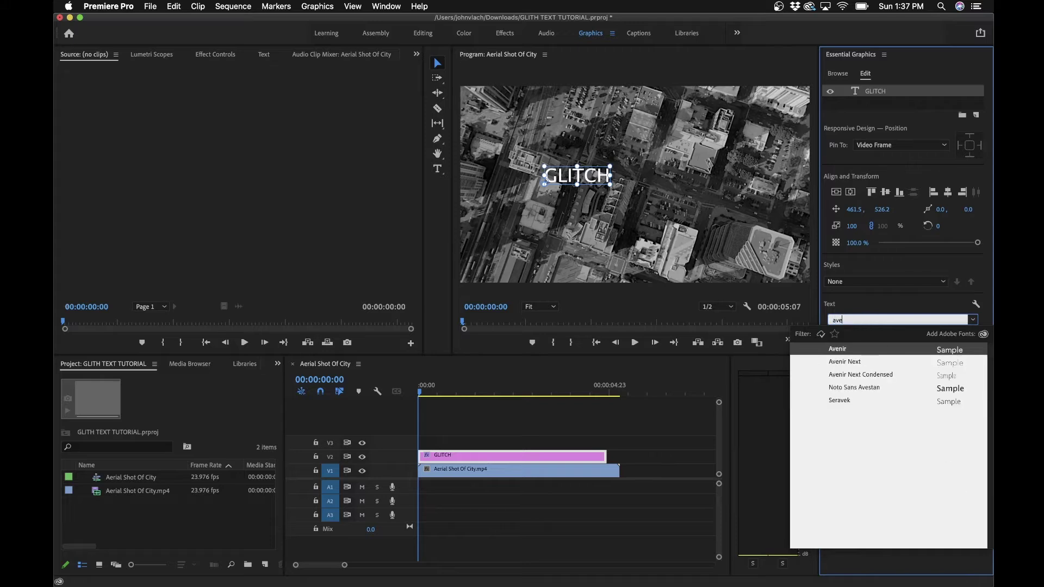
click(844, 362)
click(856, 337)
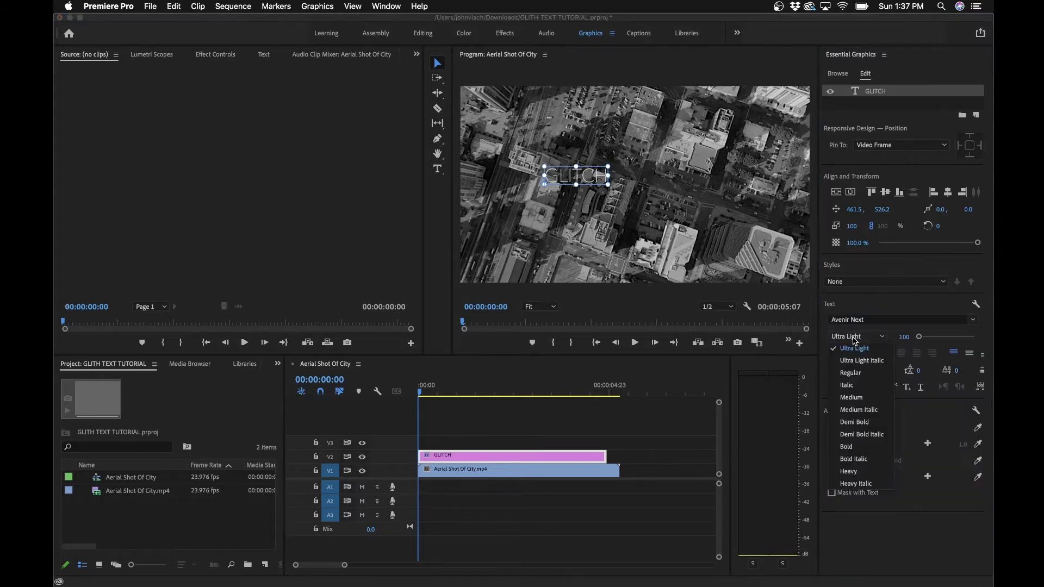
click(848, 471)
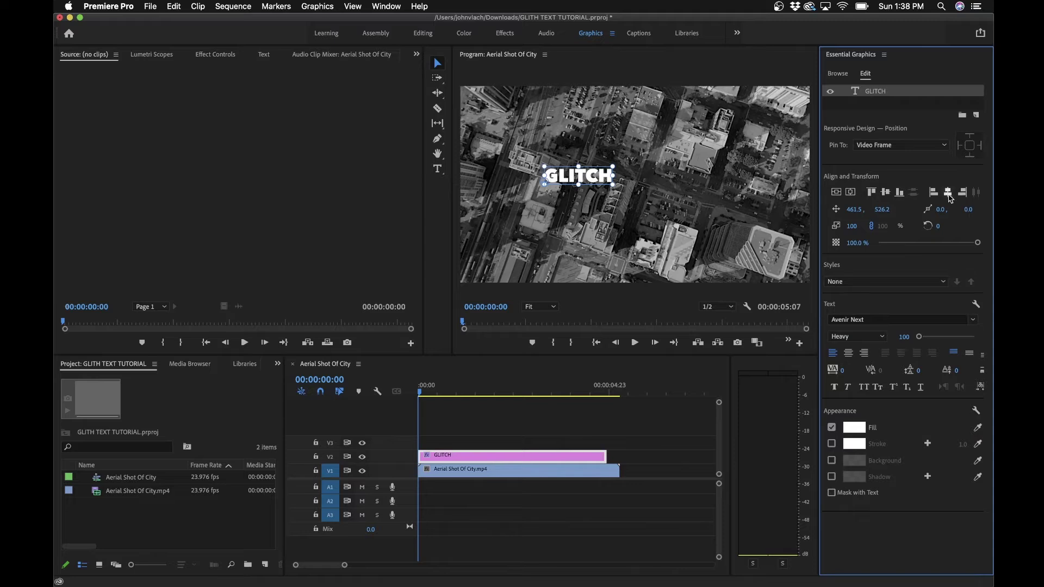
Step: Resize the title to 393 and centre it horizontally and vertically in the frame
click(947, 192)
drag(920, 337, 934, 337)
click(885, 192)
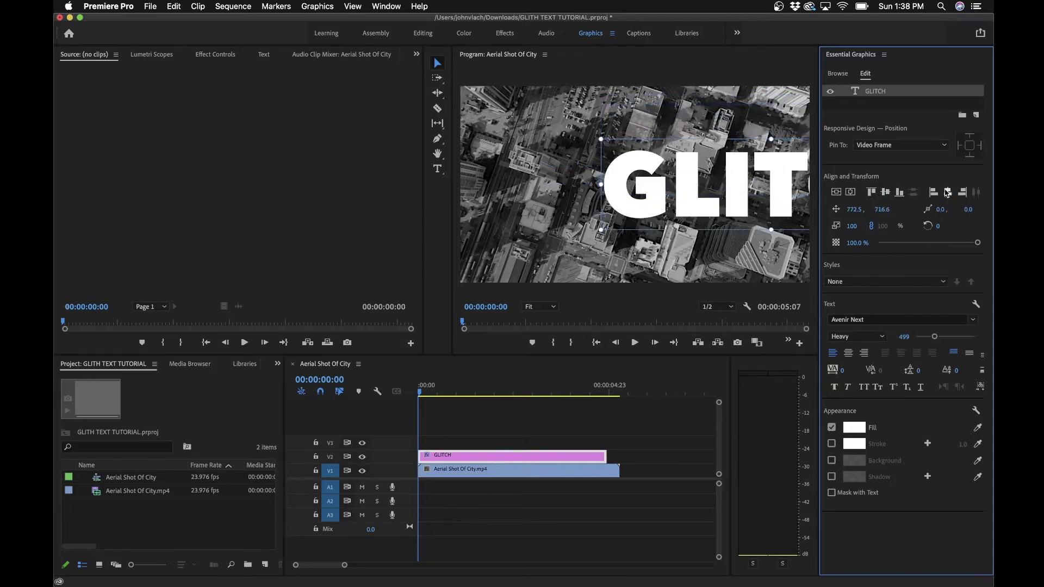
click(947, 192)
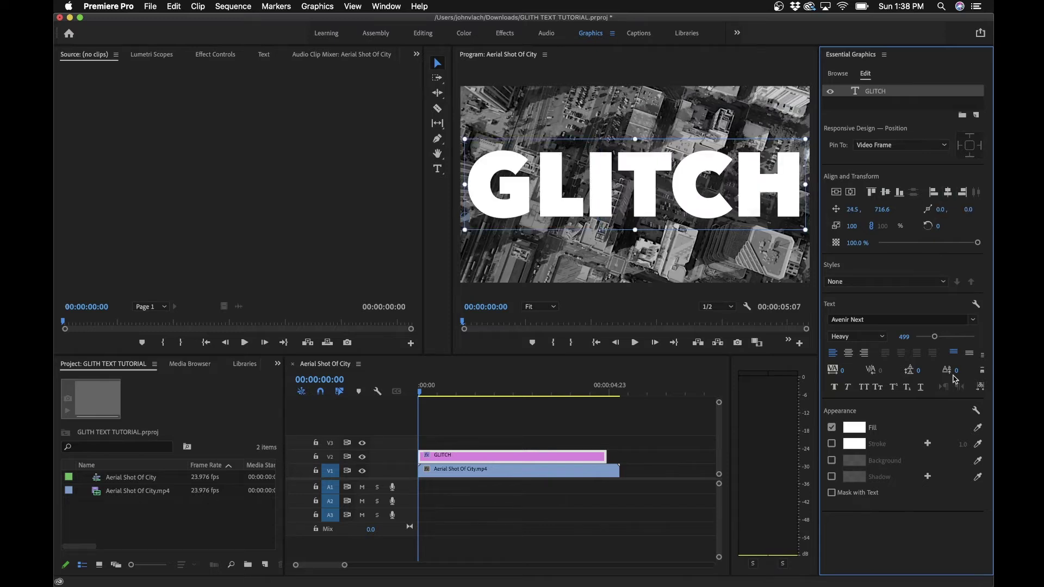
drag(934, 337, 931, 337)
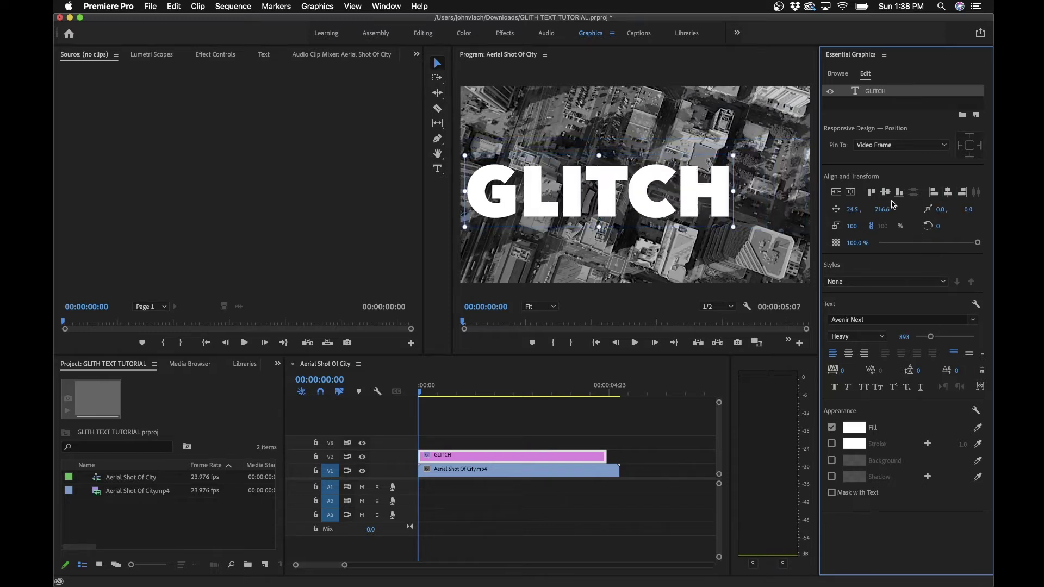
click(885, 192)
click(947, 191)
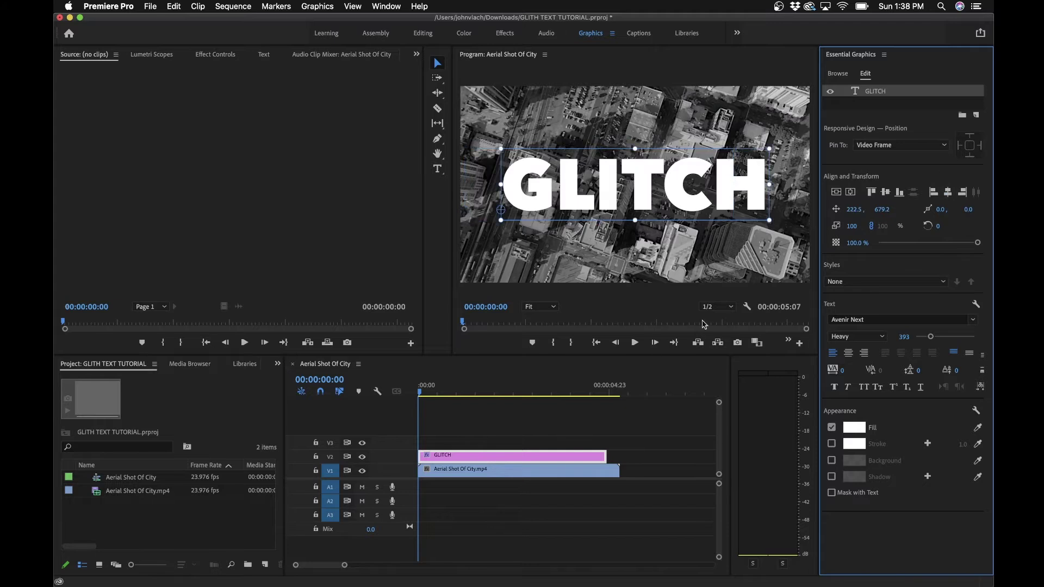
click(527, 439)
Step: Create a 1920×1080 adjustment layer in the Project panel and drop it on V3 above GLITCH
click(543, 456)
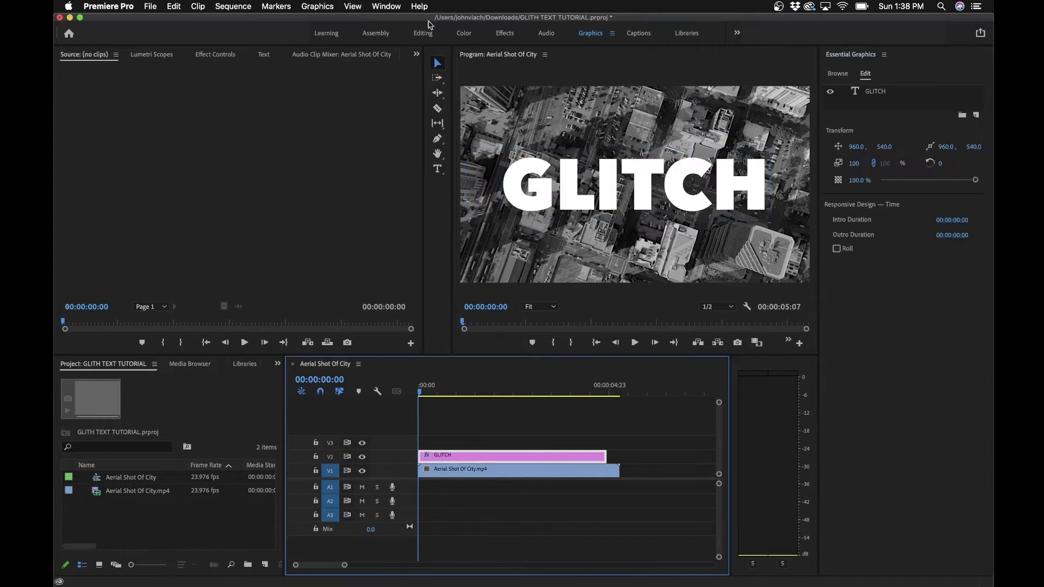
click(422, 33)
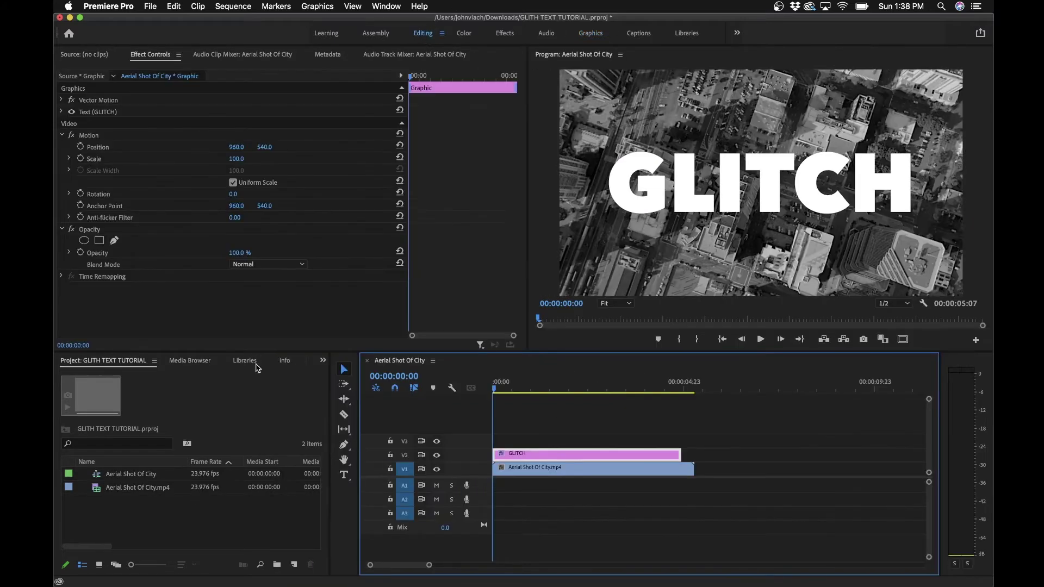
click(146, 539)
click(294, 564)
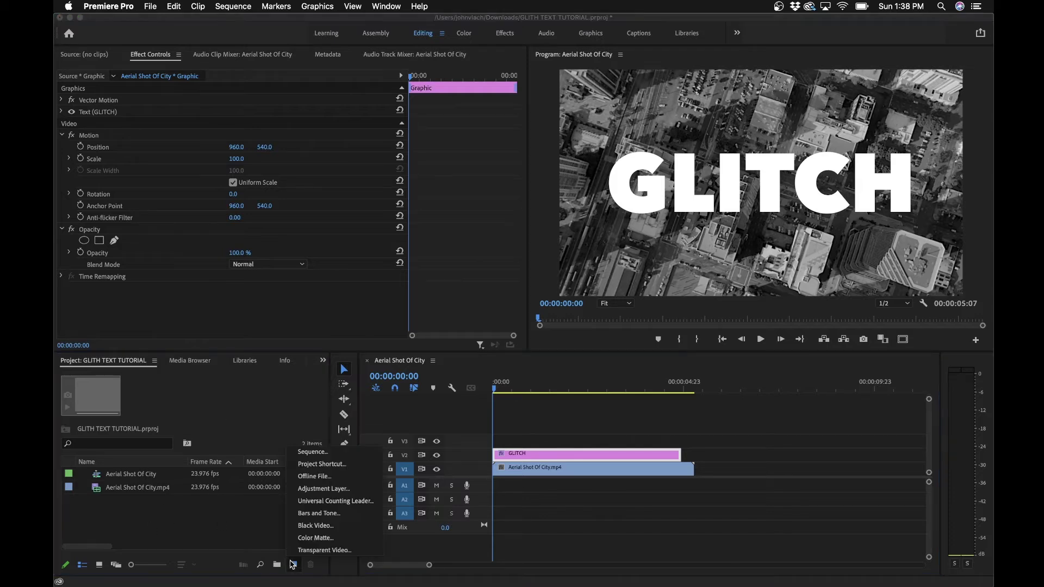
click(317, 490)
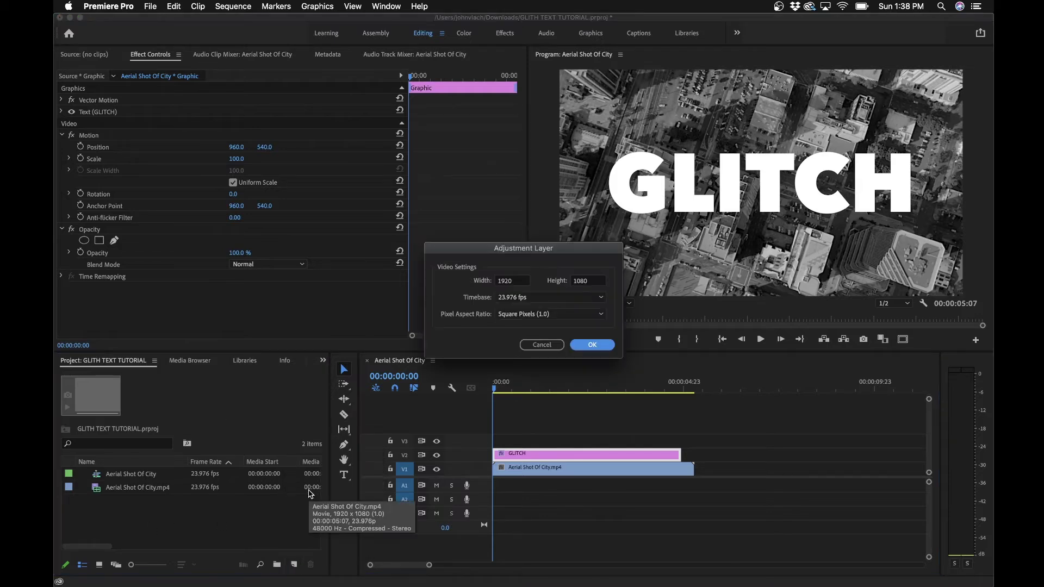
click(591, 345)
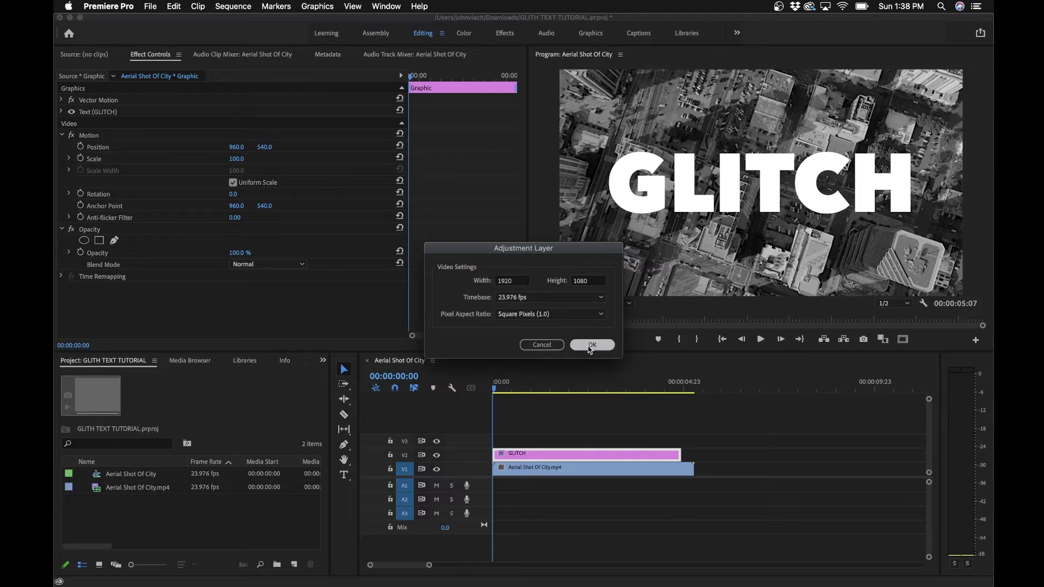
drag(139, 477, 484, 440)
click(516, 421)
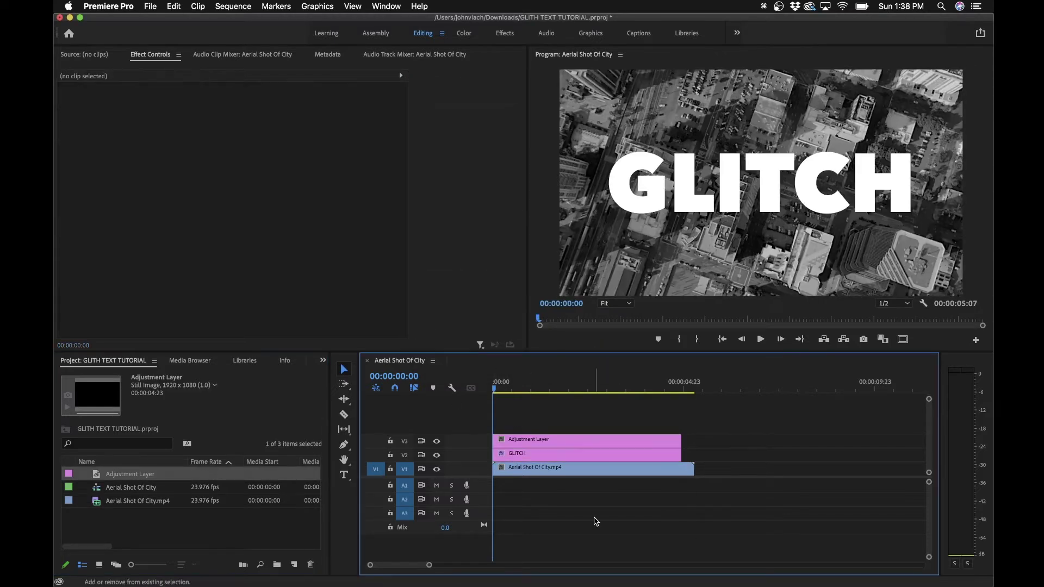
key(shift+Right)
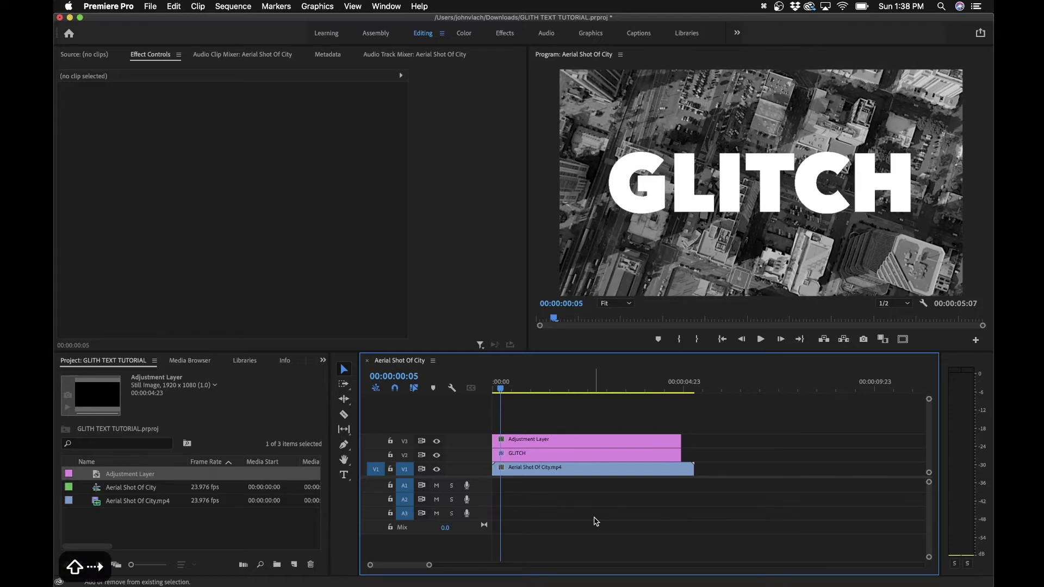
Step: Razor the adjustment layer at frame 10 and delete the part after the cut
key(shift+Right)
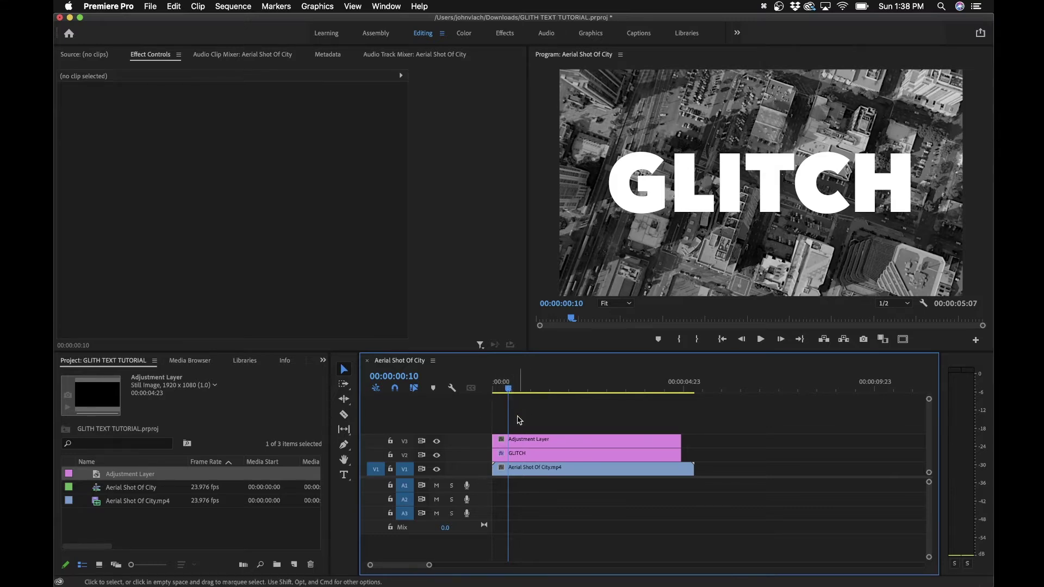
key(c)
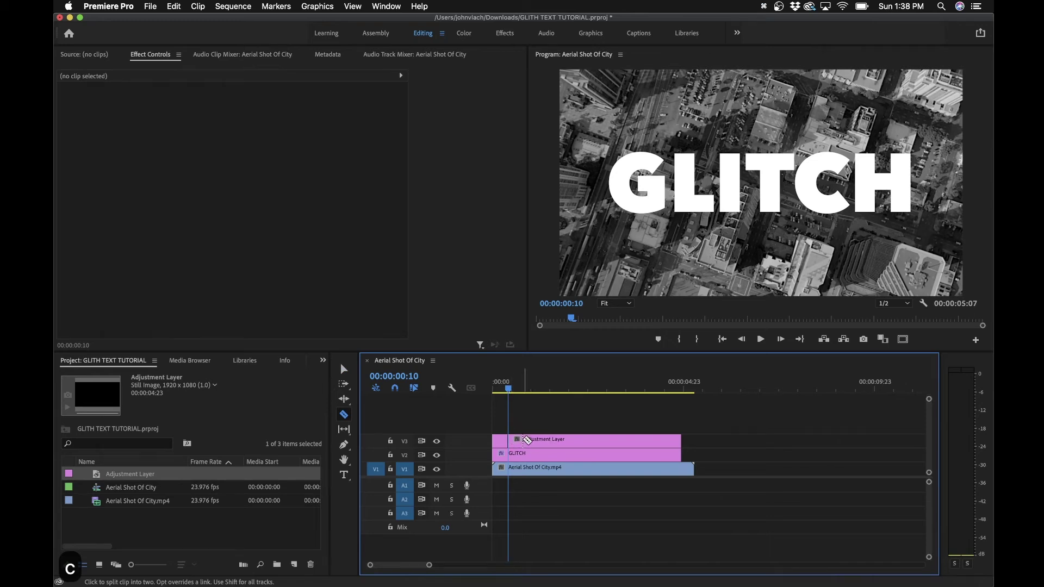
key(v)
click(525, 441)
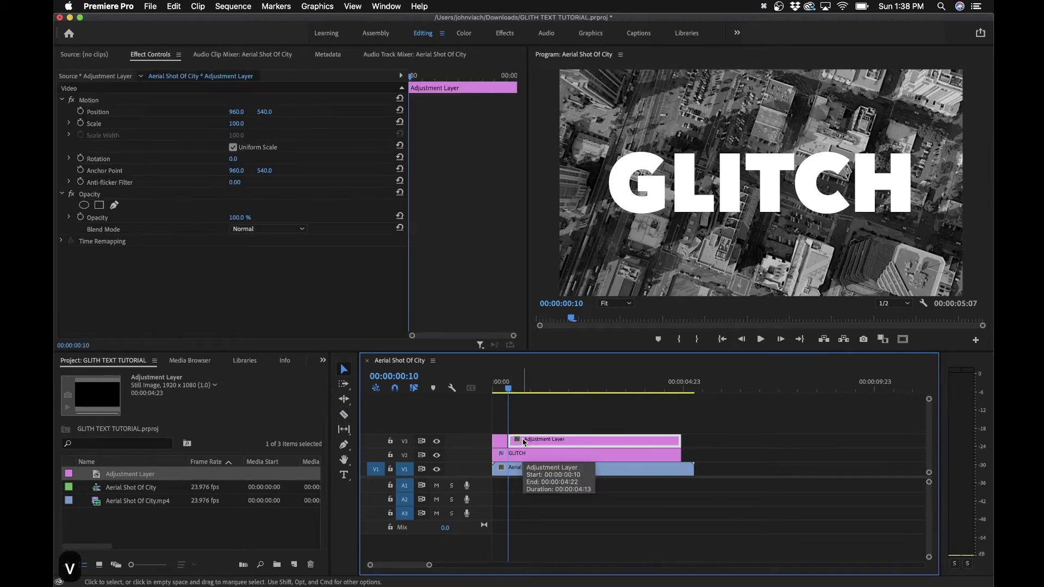
key(BackSpace)
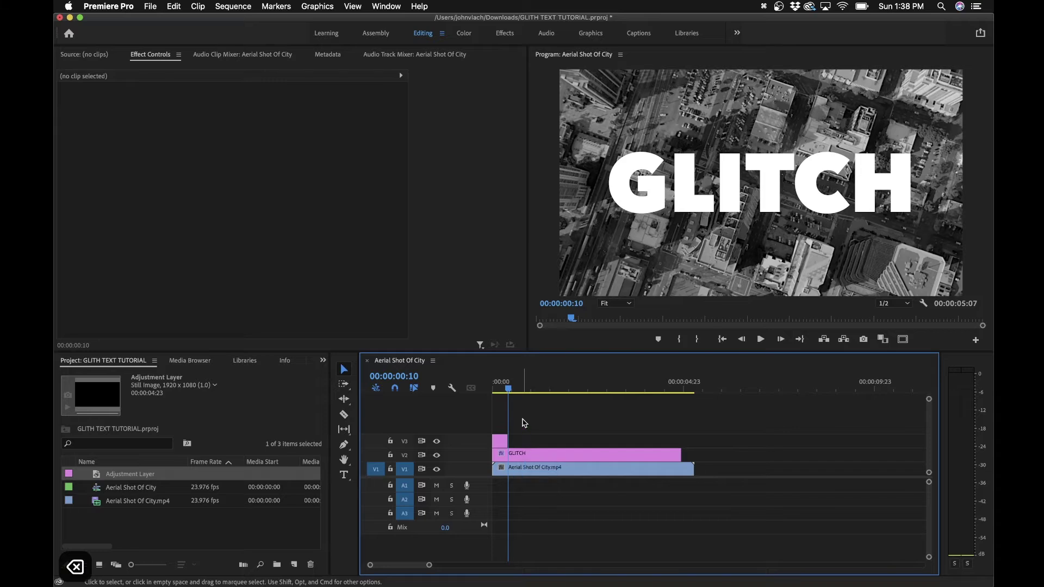
Step: Zoom into the opening frames, keep the trimmed adjustment layer on V3, and select it
key(equal)
key(equal)
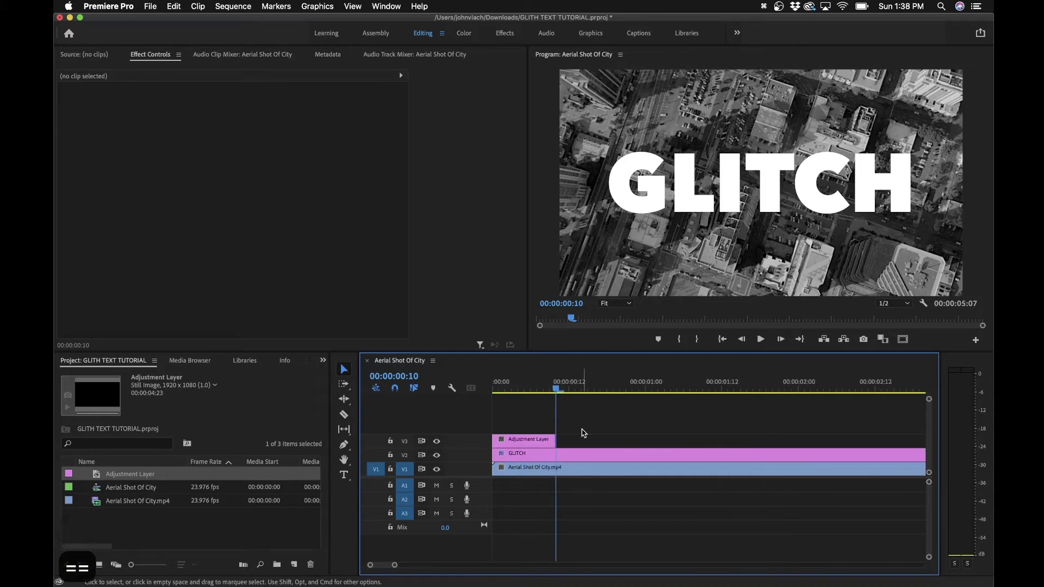
mouse_move(514, 389)
mouse_down()
mouse_move(553, 390)
mouse_move(493, 389)
mouse_up()
mouse_move(517, 439)
mouse_down()
mouse_move(510, 397)
mouse_move(514, 439)
mouse_up()
click(500, 384)
drag(500, 385, 492, 385)
click(521, 455)
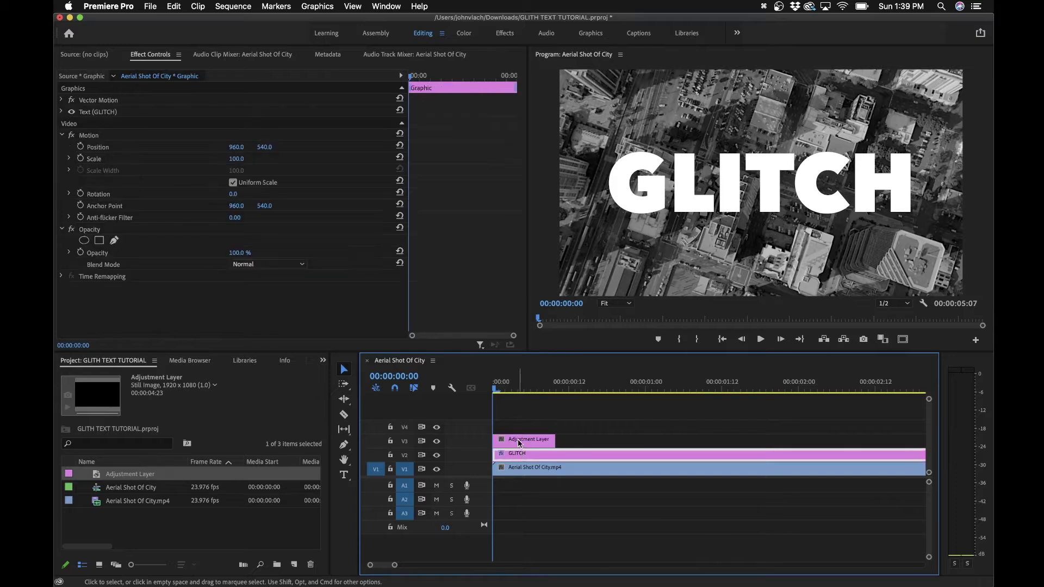
click(518, 439)
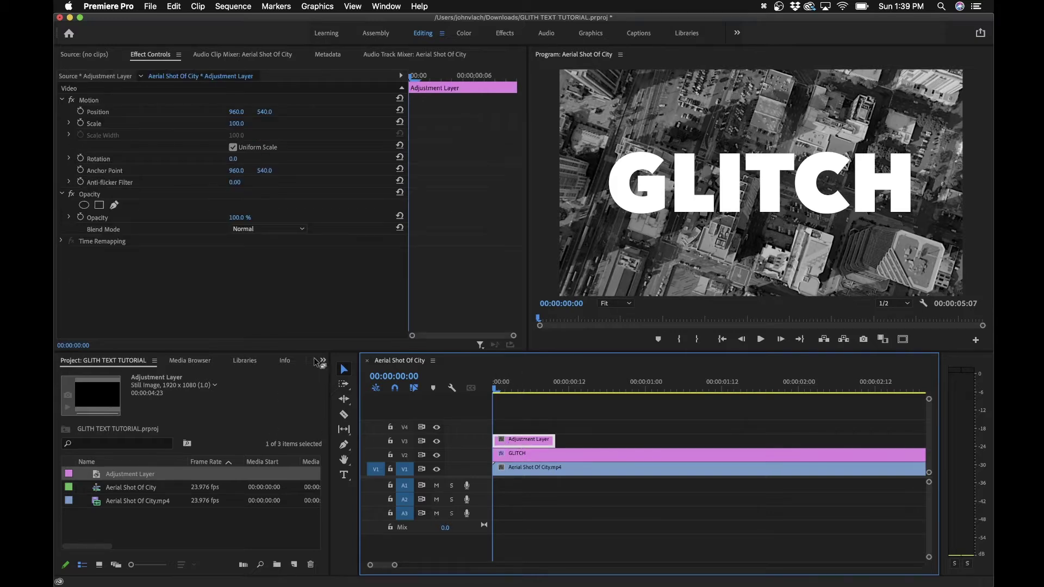
Step: Search the Effects panel for 'mos' and apply Mosaic to the adjustment layer clip
click(322, 361)
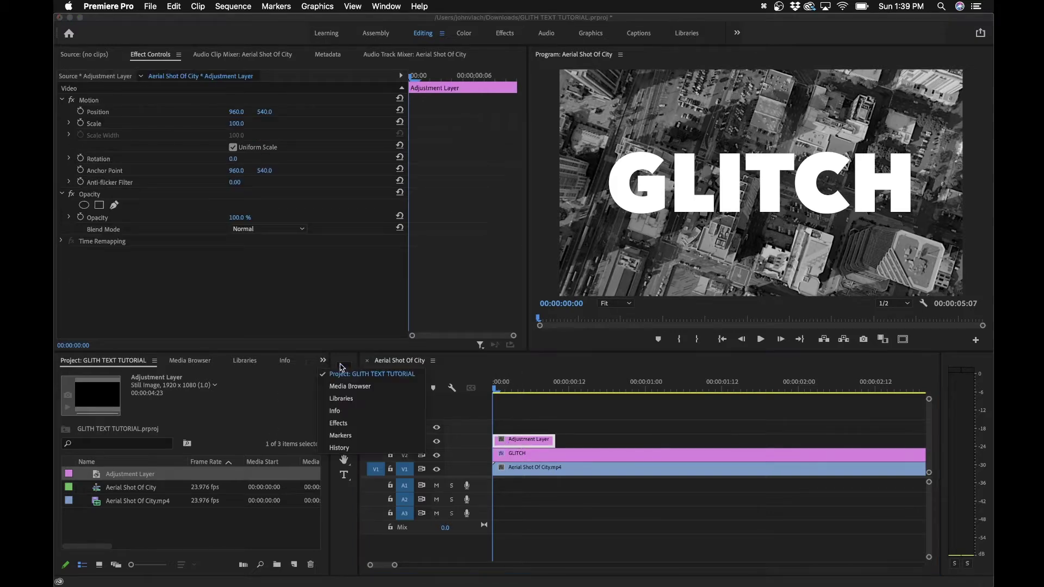
click(354, 423)
click(118, 375)
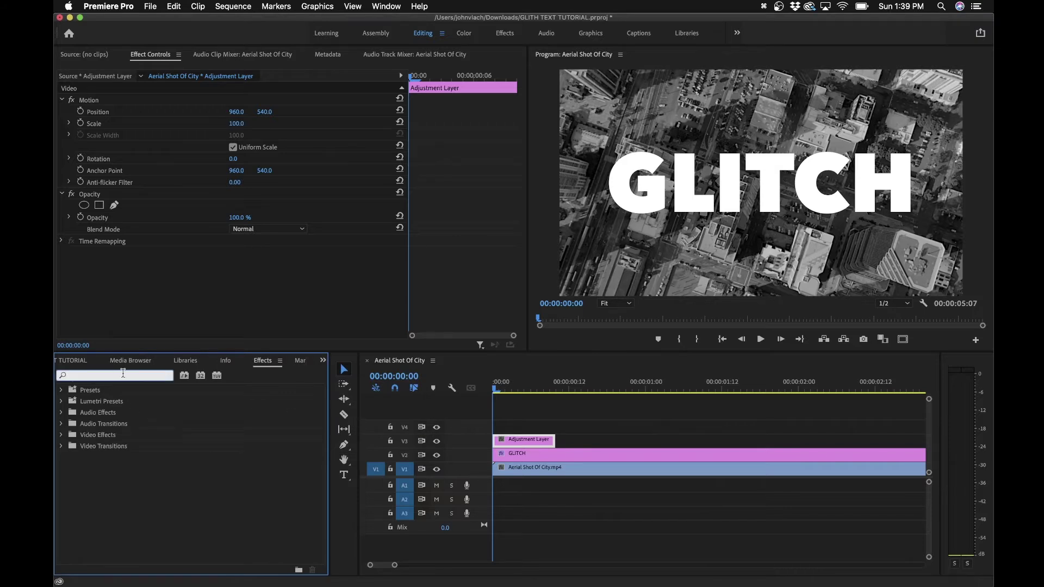
click(386, 6)
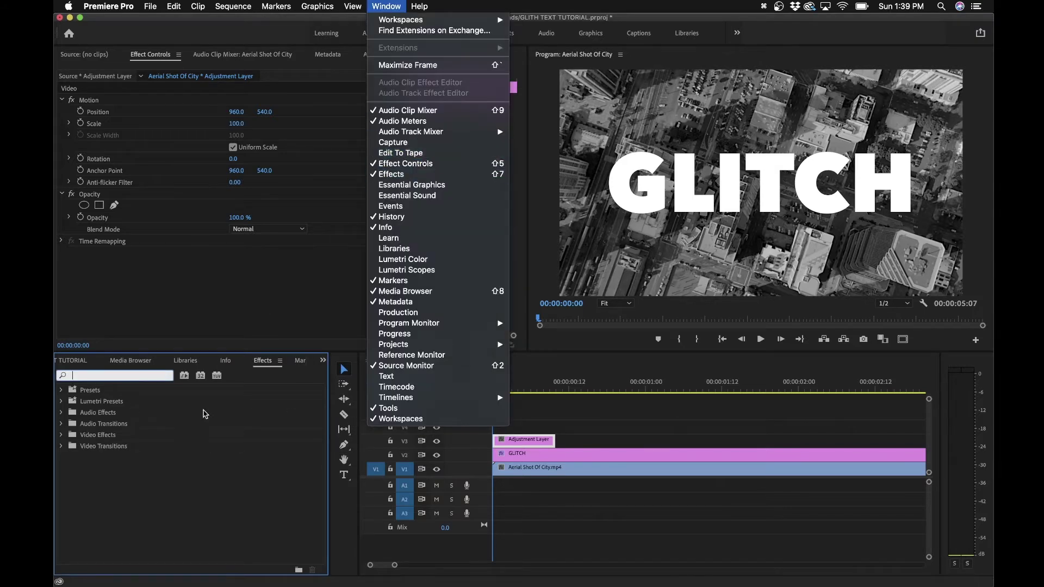
click(175, 469)
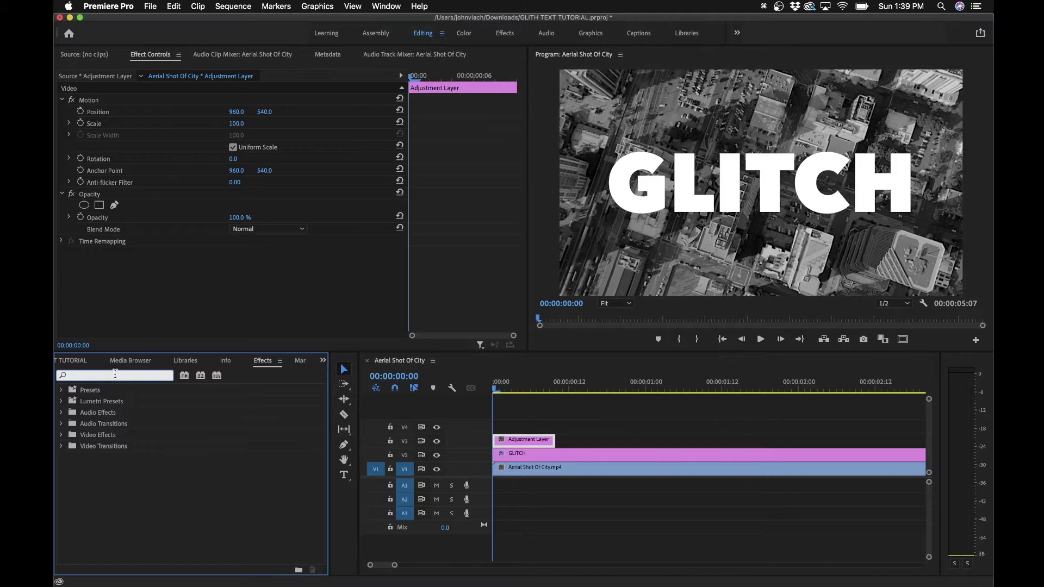
text(mos)
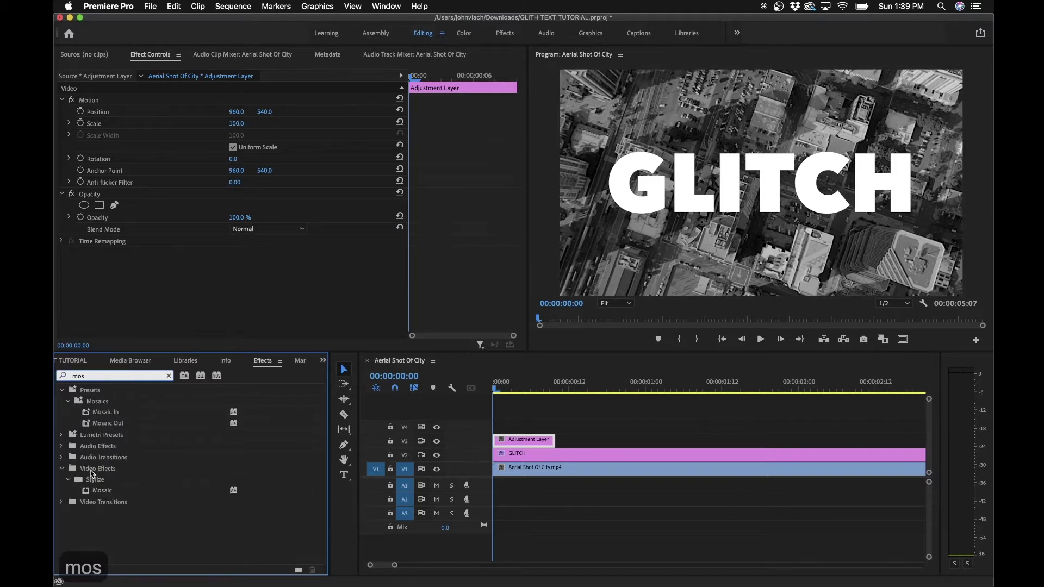
drag(102, 493, 527, 440)
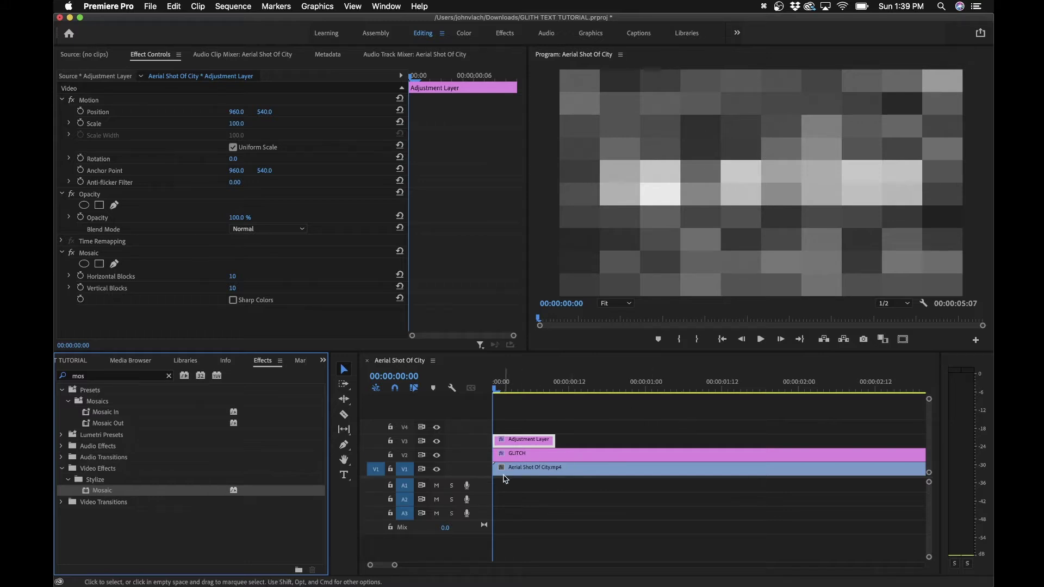
Step: Hide the V1 aerial footage and set the adjustment layer's Mosaic Horizontal Blocks to 100
click(436, 470)
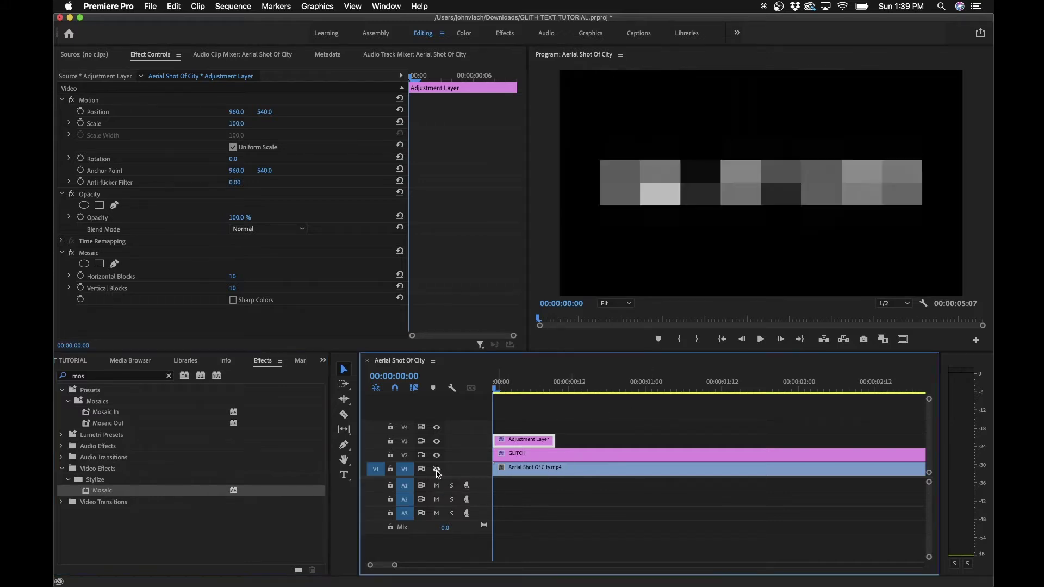
click(525, 454)
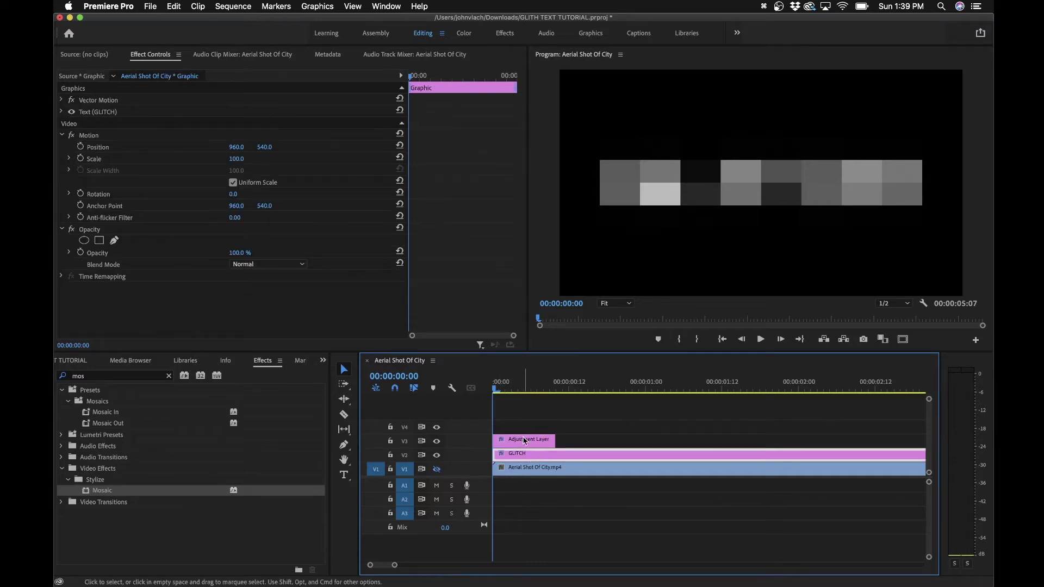
click(524, 439)
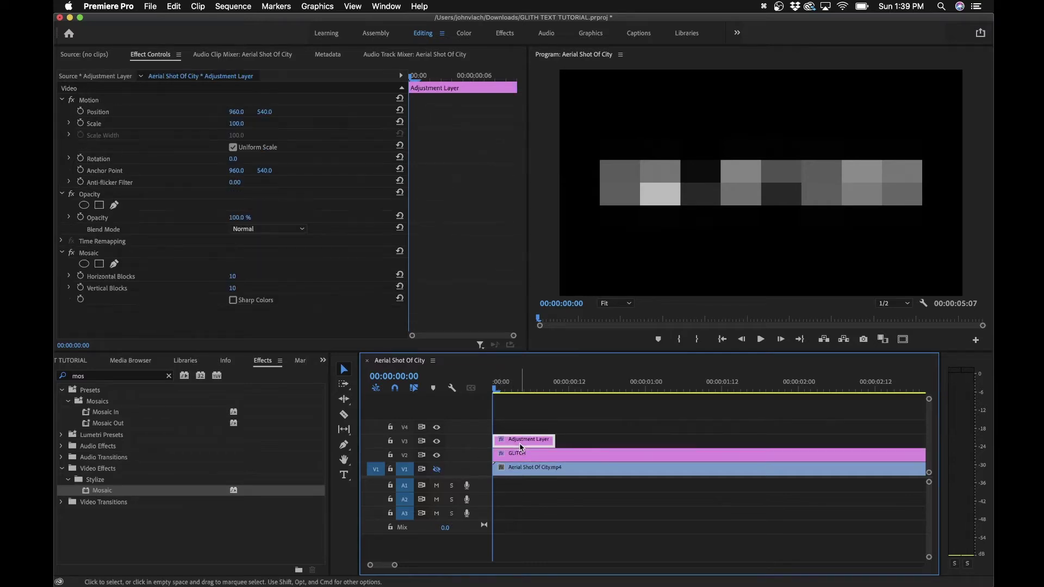
click(232, 276)
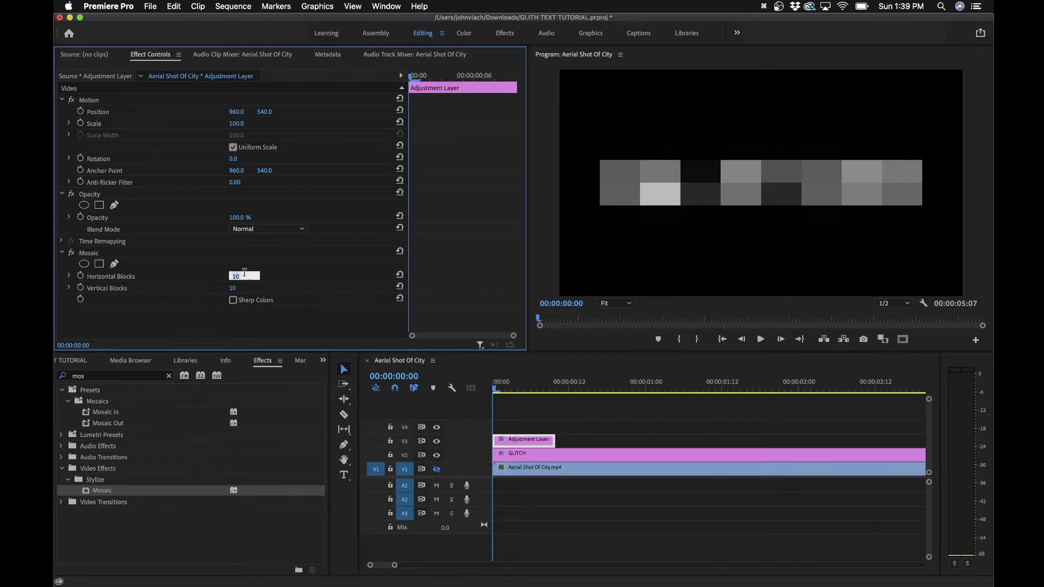
text(100)
key(Return)
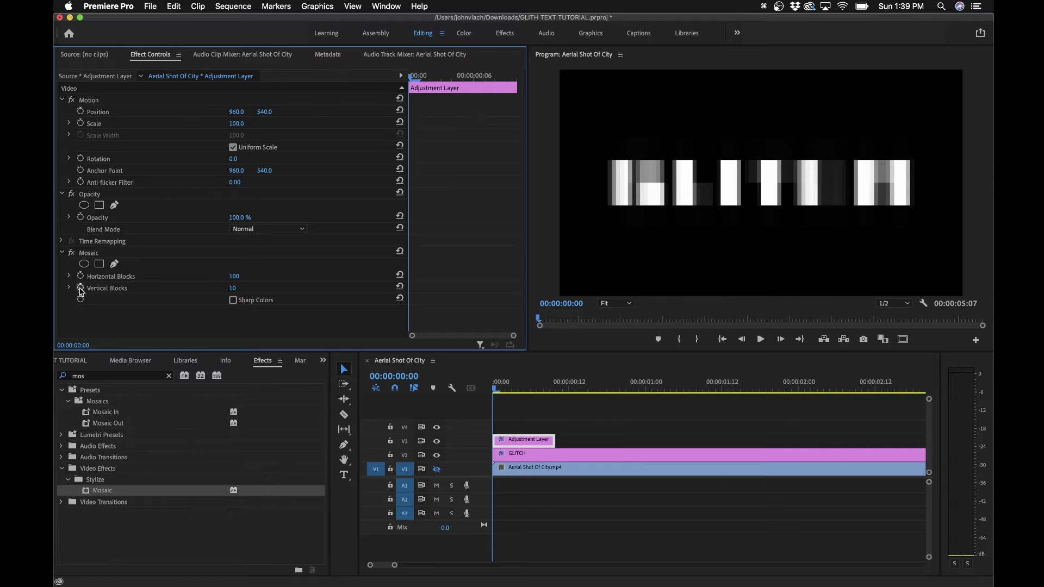
Step: Try Mosaic Vertical Blocks values 3, 5 and 7, settling on 3 at the first frame
click(242, 288)
text(3)
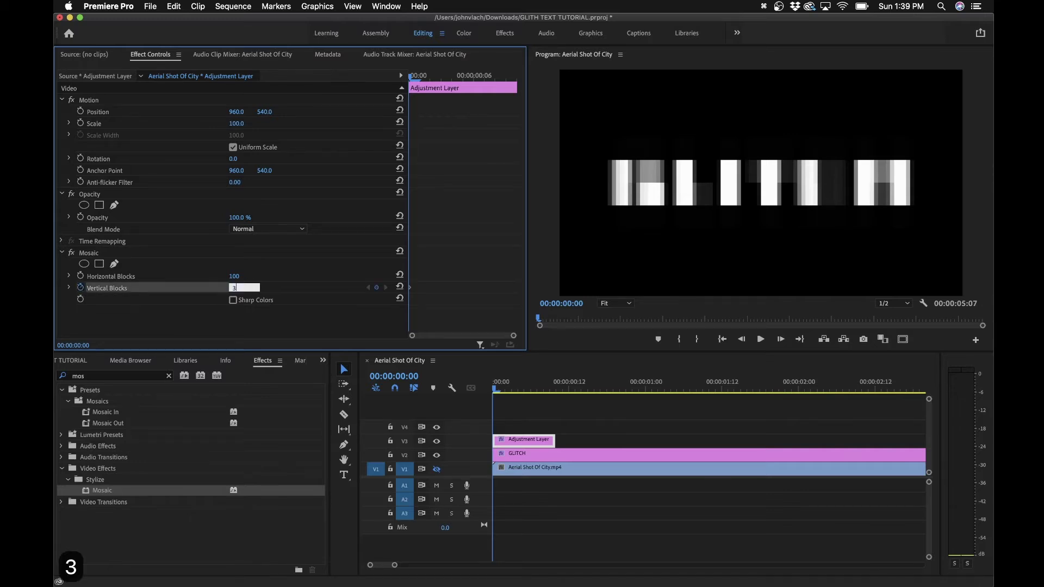
key(Return)
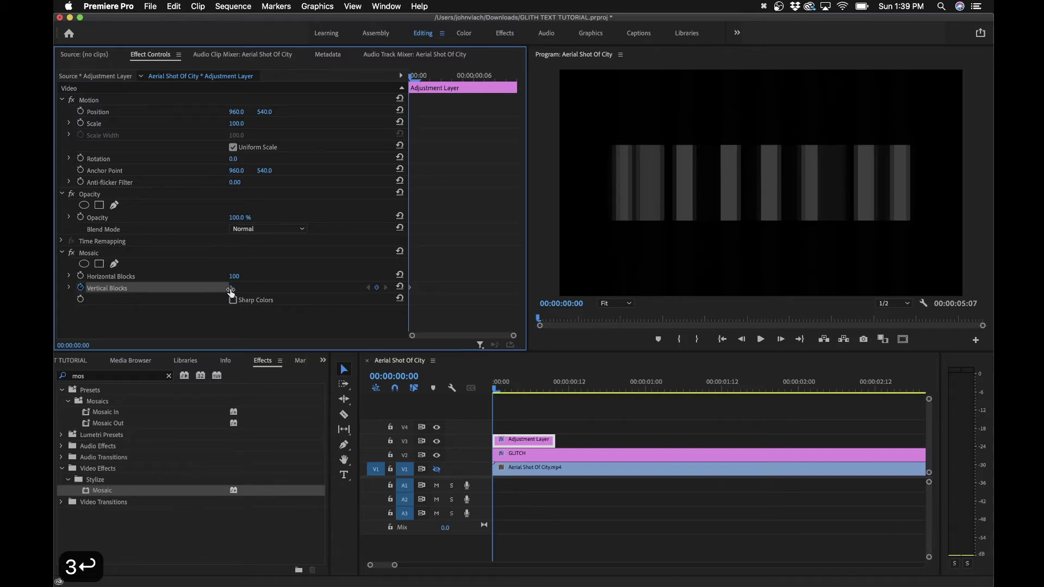
click(248, 292)
text(5)
key(Return)
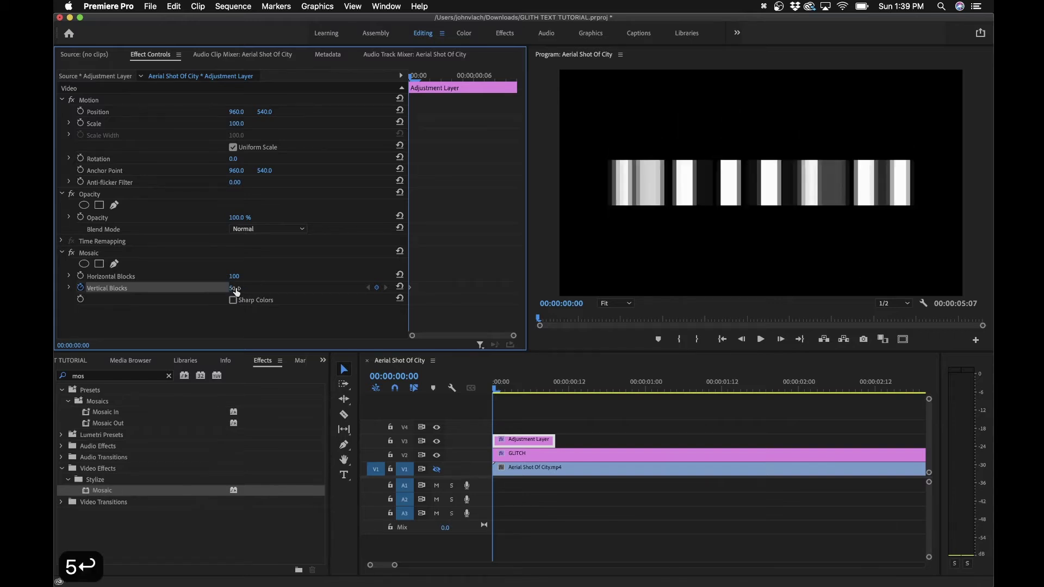
click(235, 288)
text(7)
key(Return)
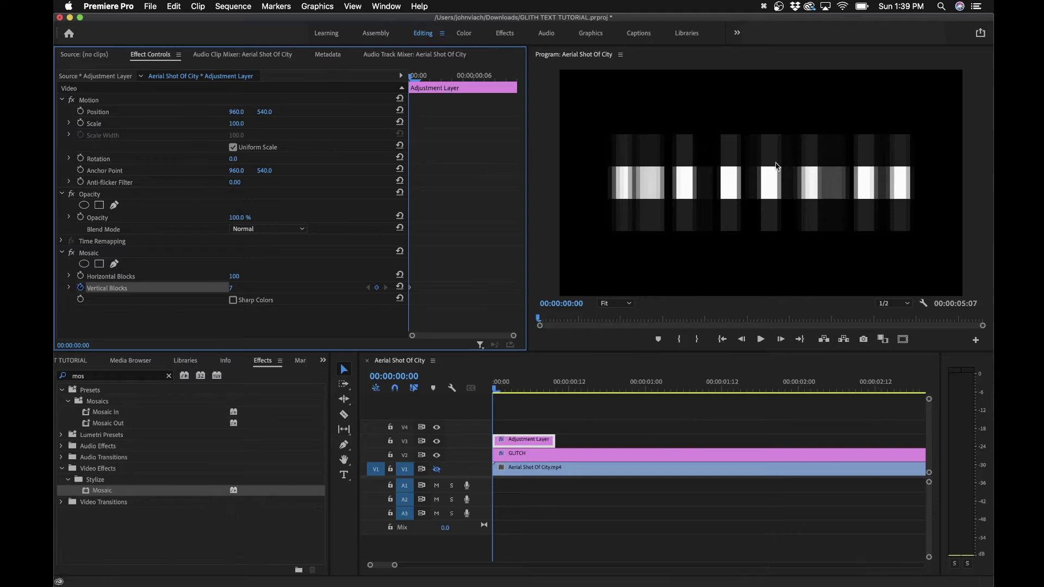
click(231, 289)
text(3)
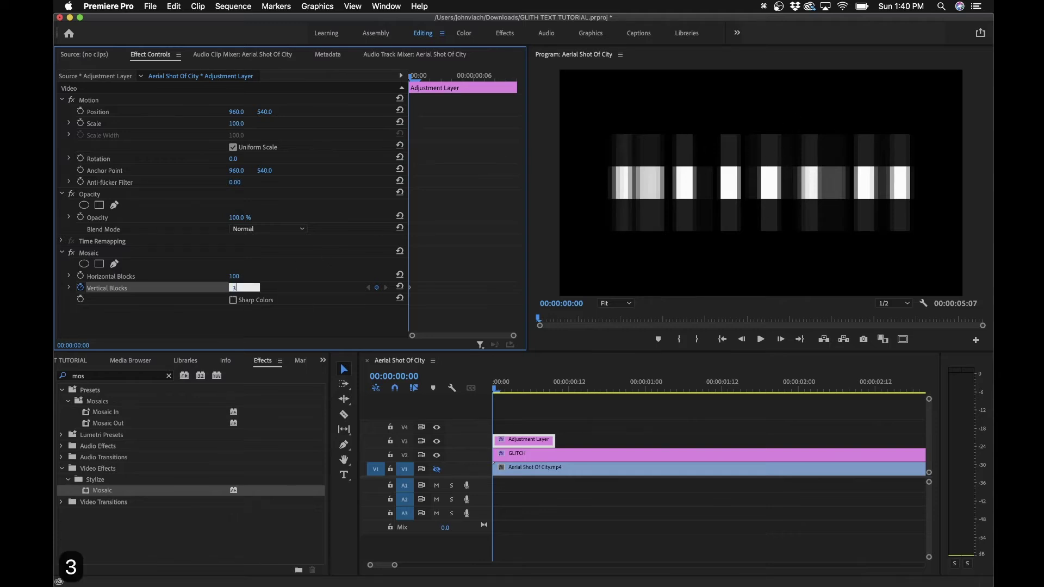
key(Return)
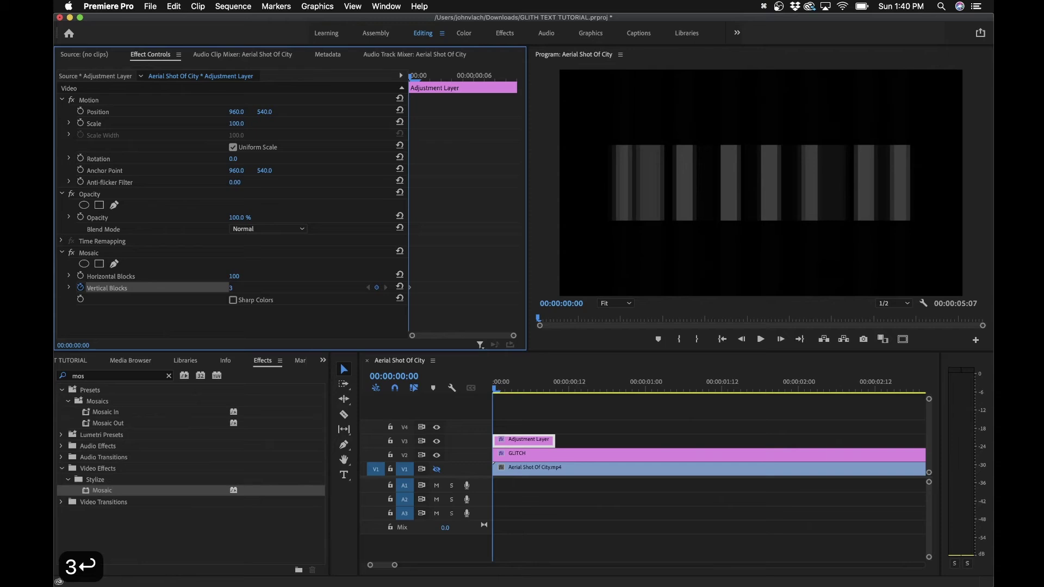
click(441, 253)
Step: Keyframe Vertical Blocks frame by frame at 5, 7, 9 and 12
key(Right)
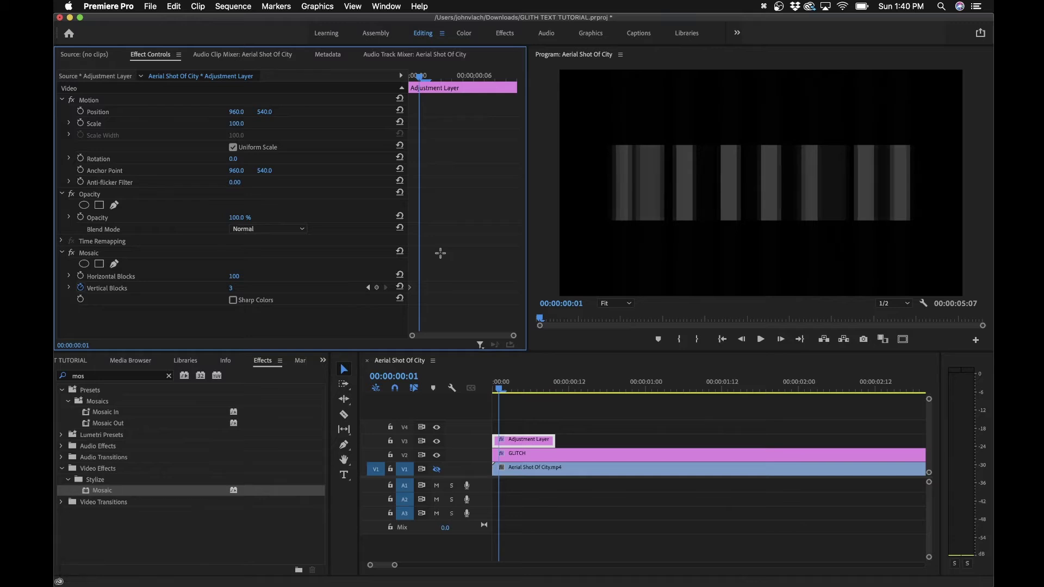
click(231, 288)
text(5)
key(Return)
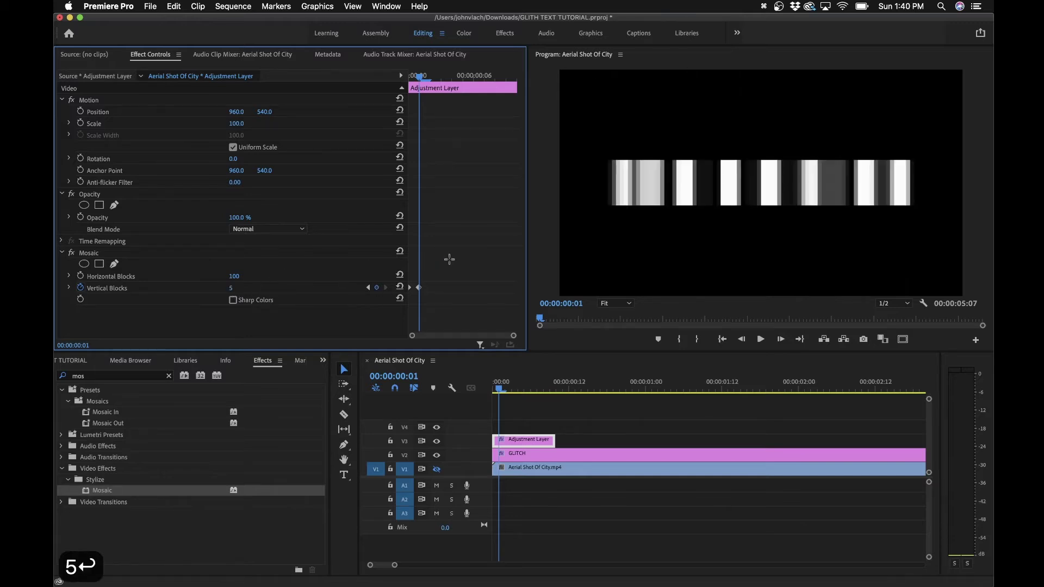
key(Right)
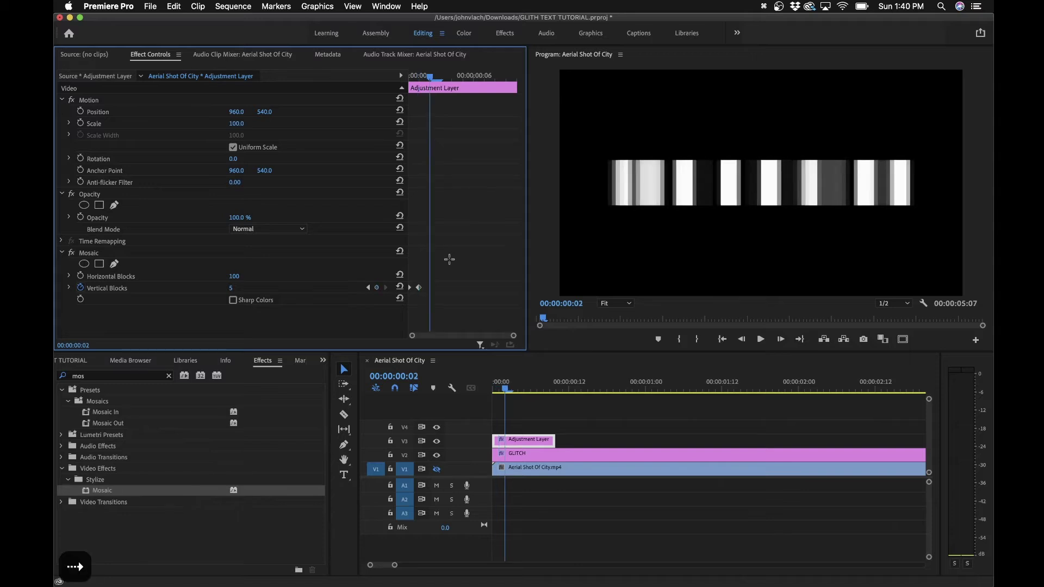
click(238, 289)
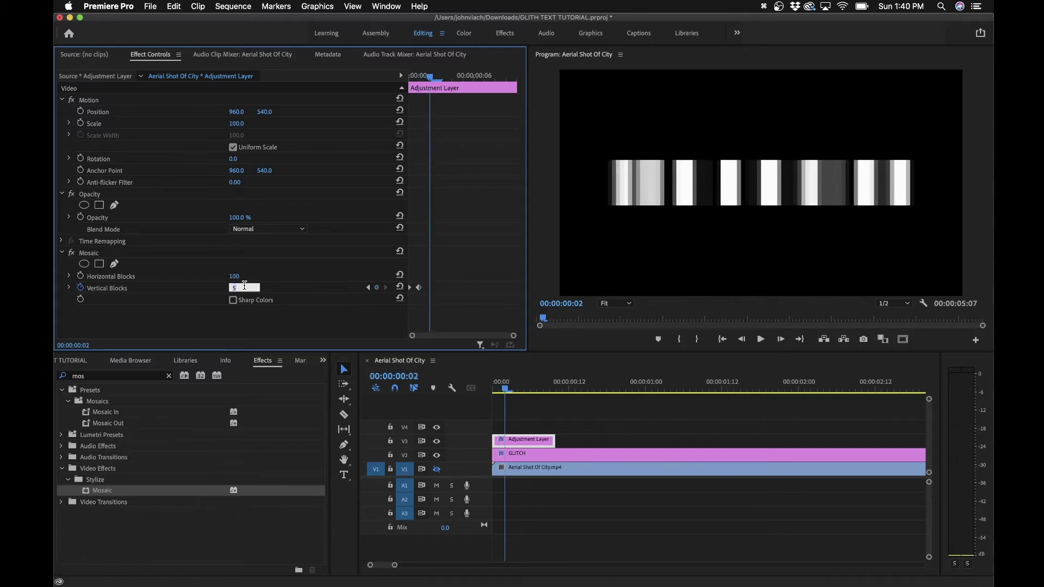
text(7)
key(Return)
key(Right)
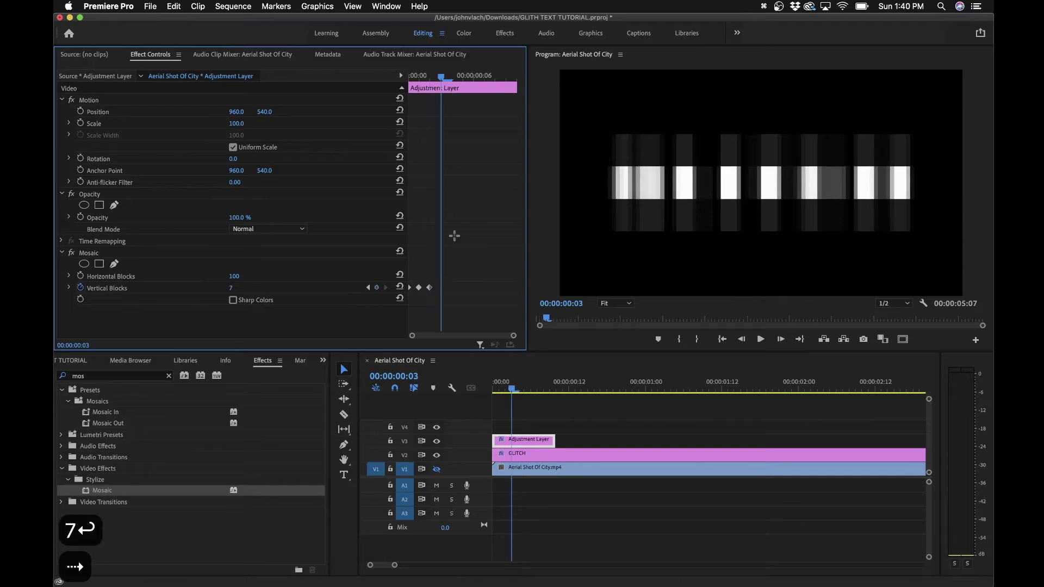
click(243, 287)
text(9)
key(Return)
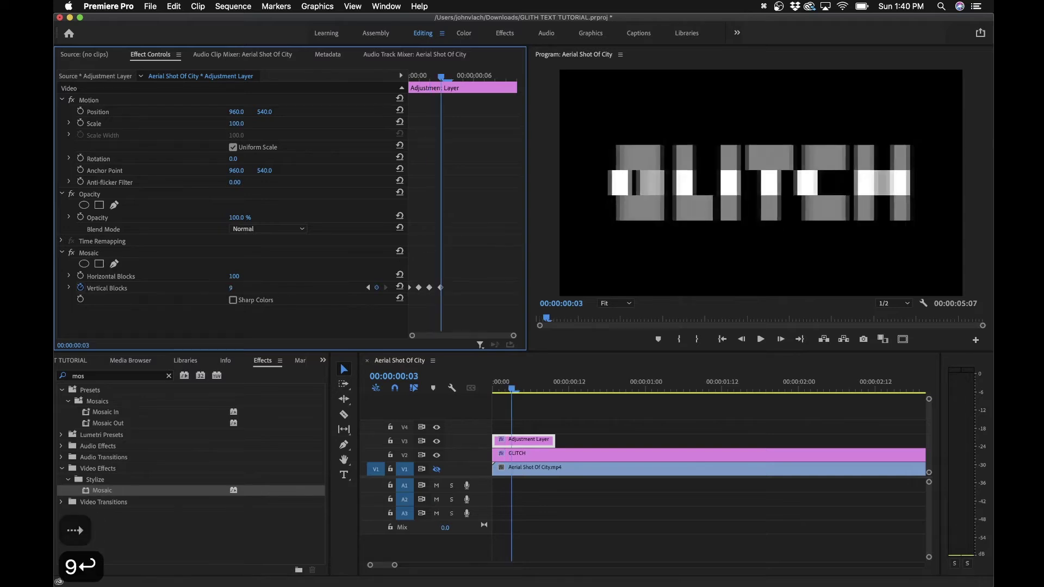
key(Right)
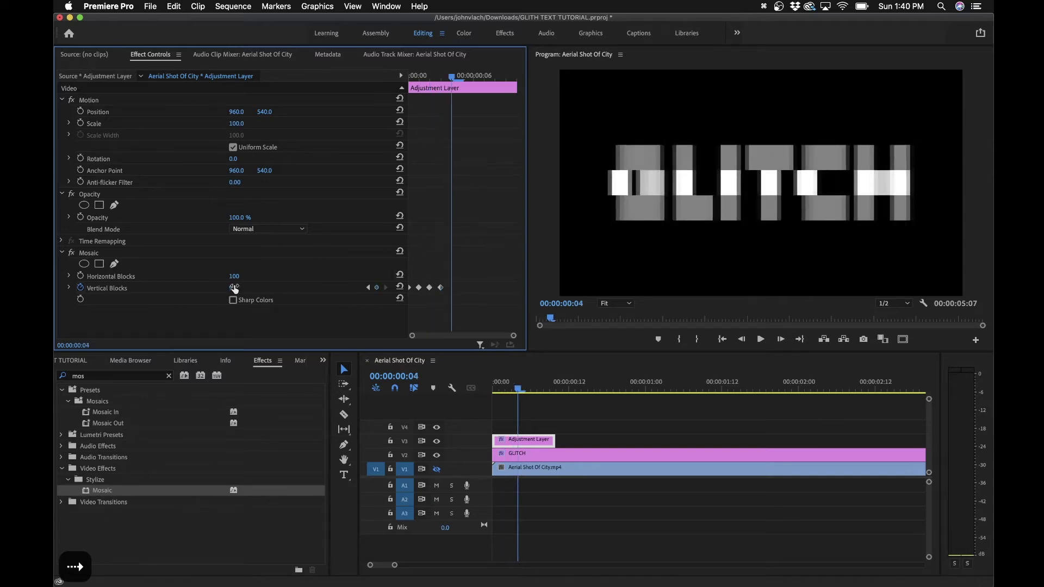
click(244, 287)
text(12)
key(Return)
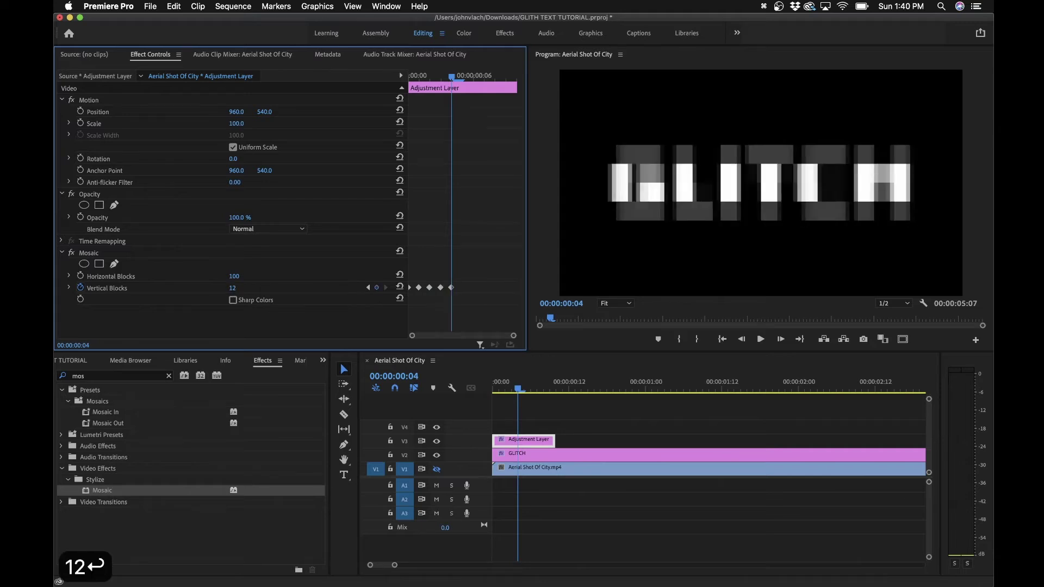
Step: Continue Vertical Blocks keyframes on the following frames at 15, 10, 9 and 7
key(Right)
text(15)
key(Return)
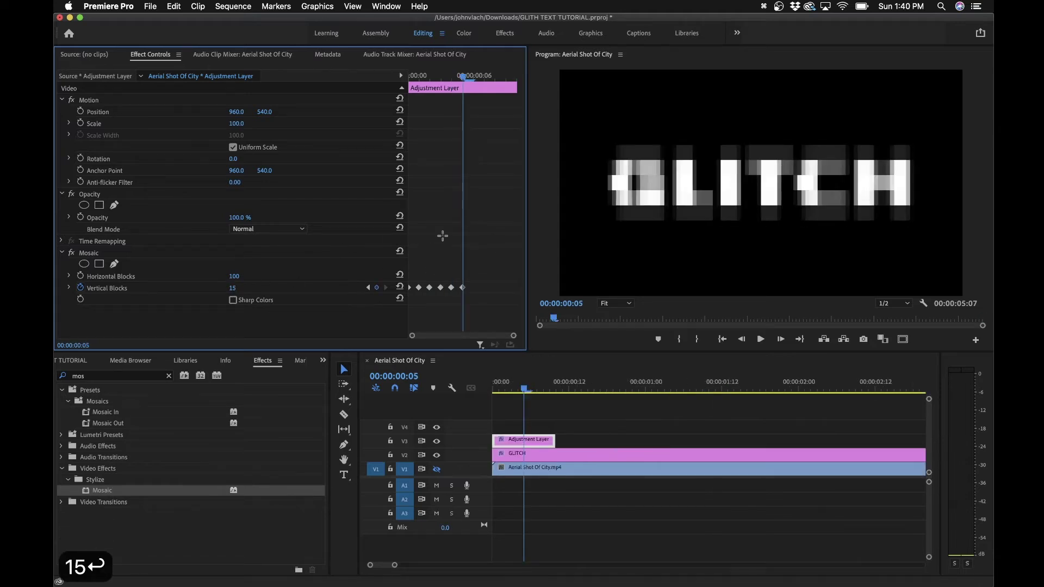
key(Right)
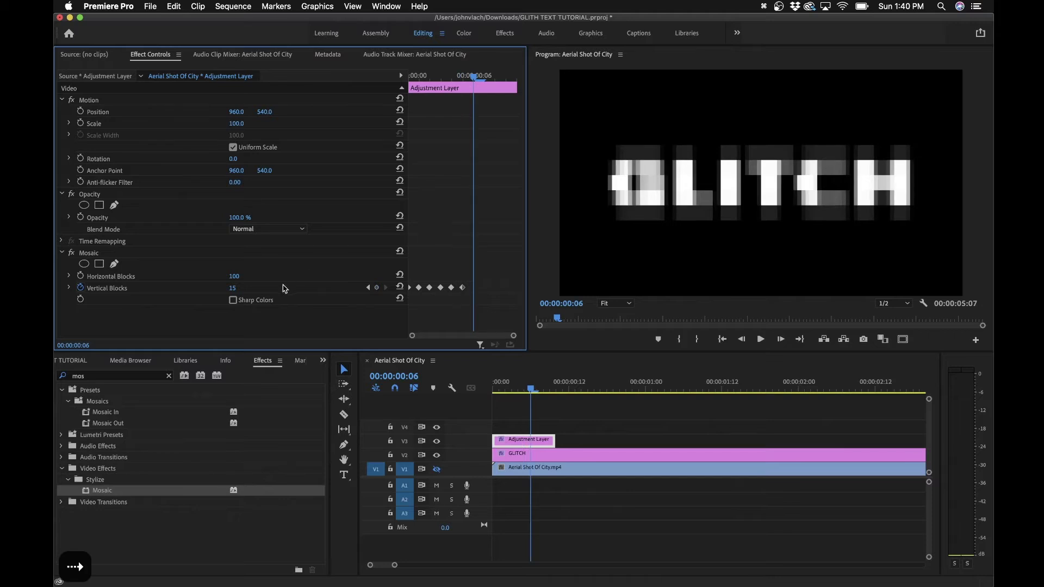
click(231, 287)
text(10)
key(Return)
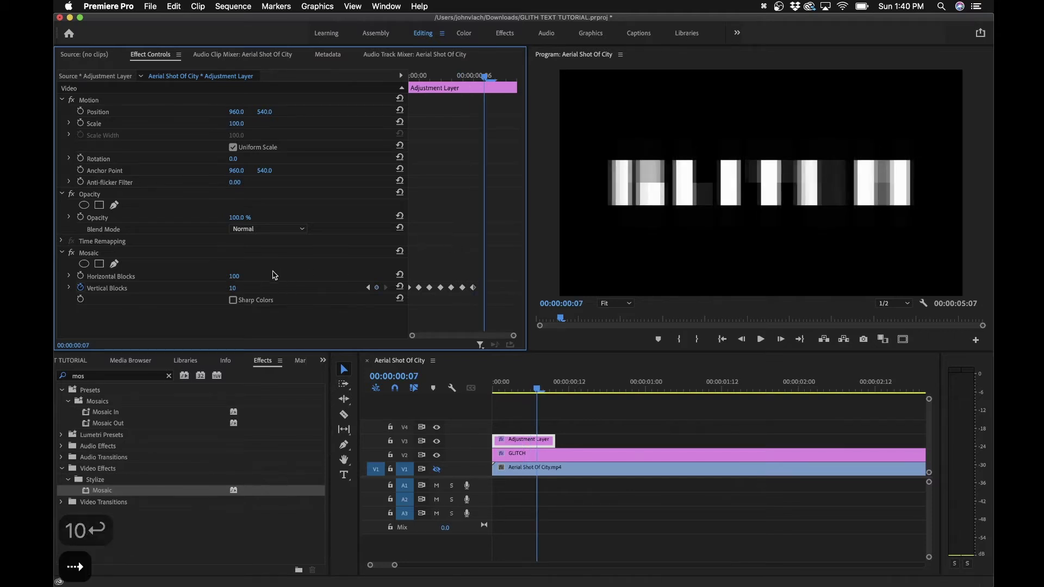
key(Right)
click(234, 288)
text(9)
key(Return)
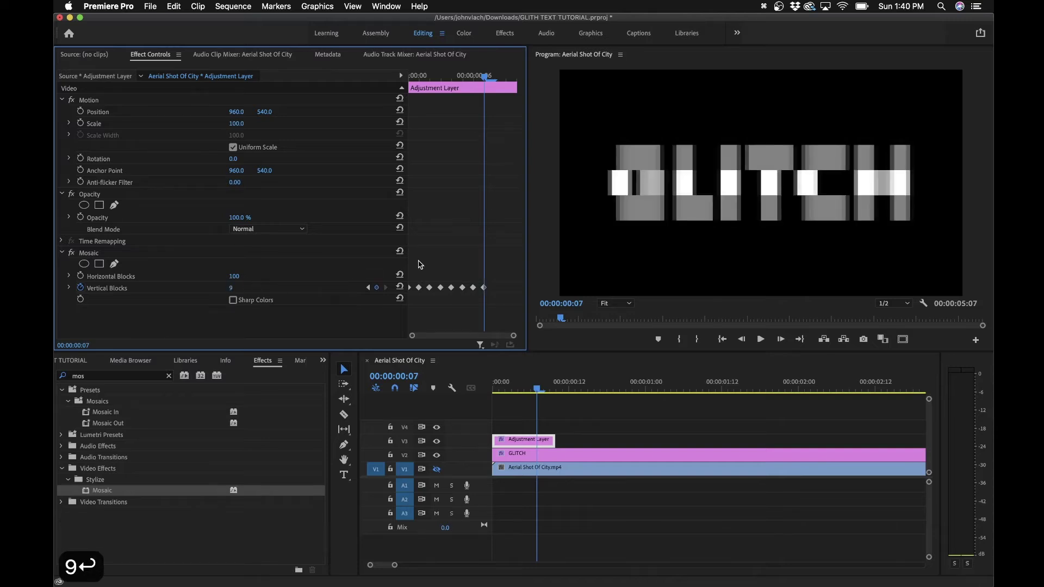
key(Right)
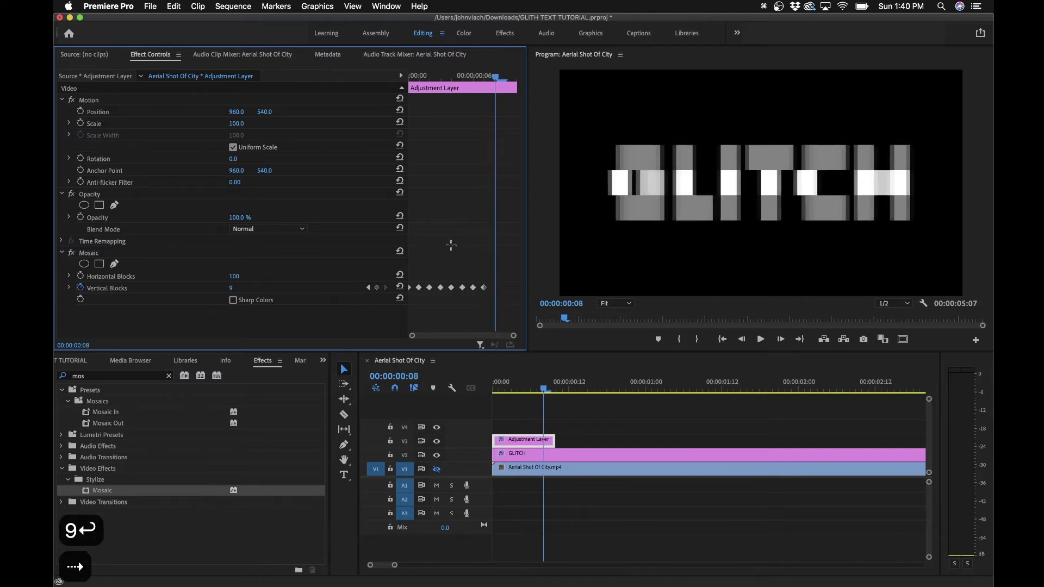
click(229, 288)
text(7)
key(Return)
Step: Play back the mosaic glitch animation from the start to review it
key(space)
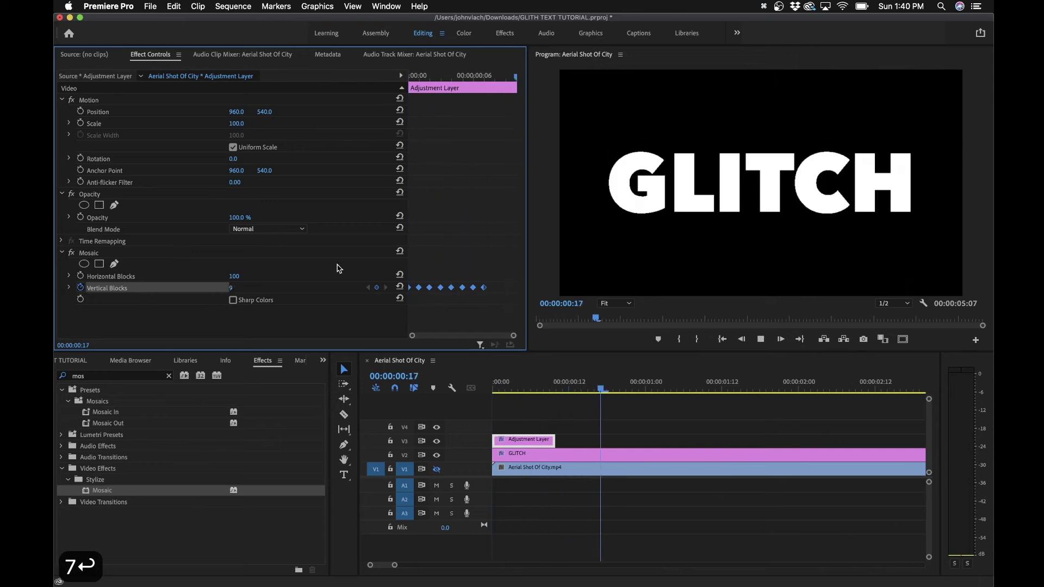
click(571, 386)
key(space)
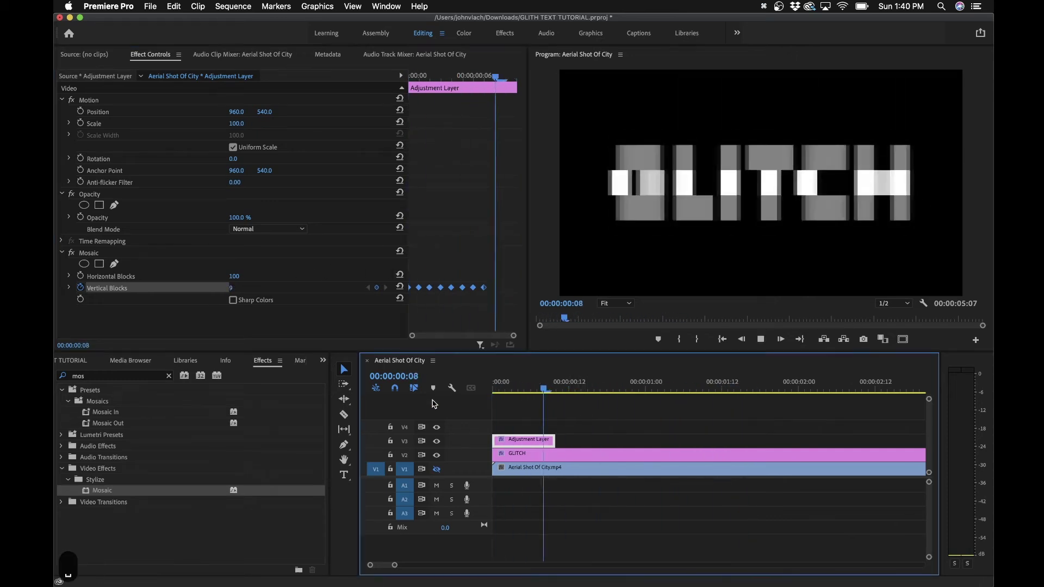
key(space)
key(Home)
key(space)
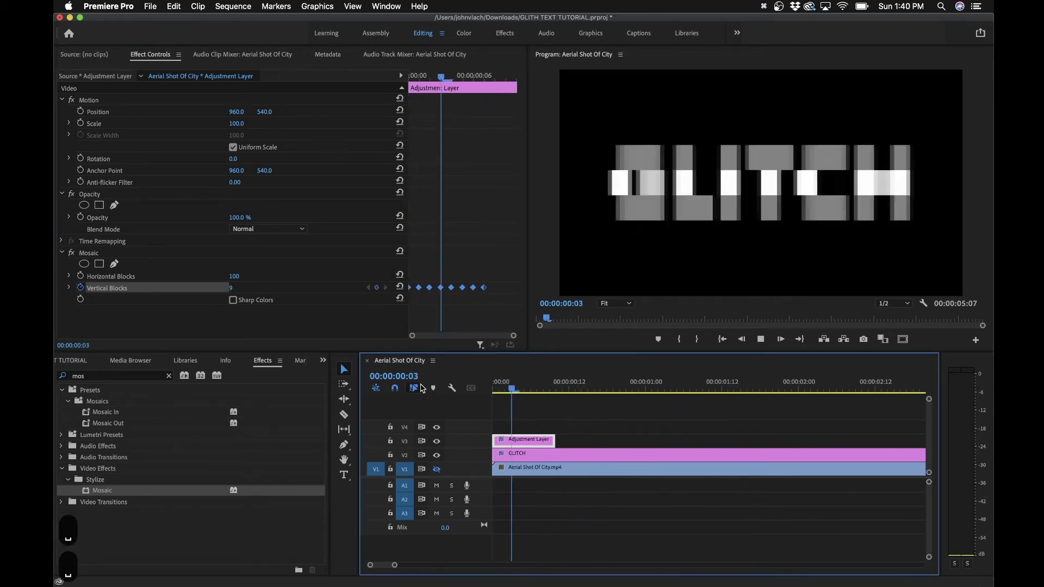
key(space)
key(Home)
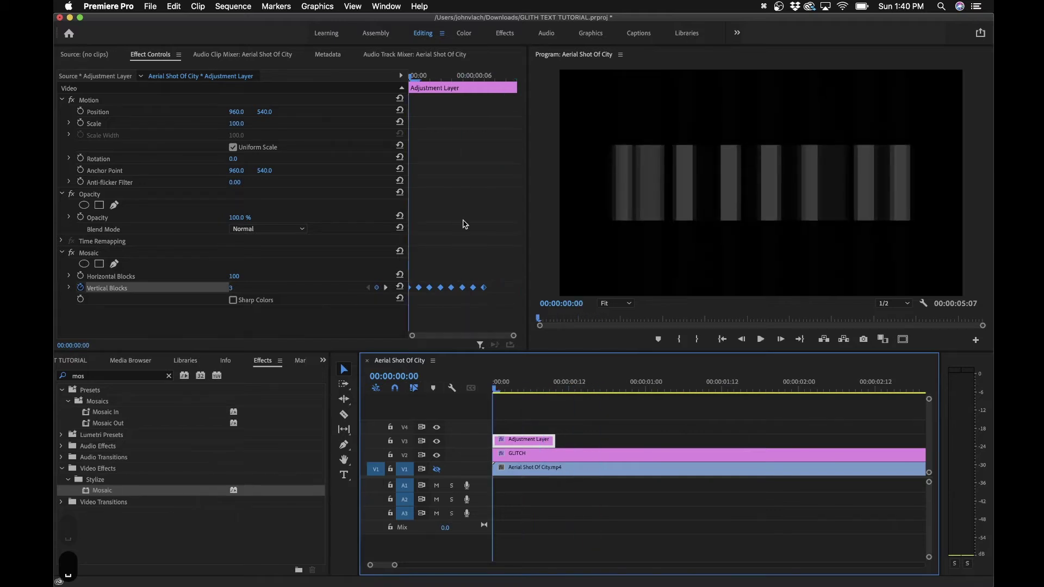
click(450, 231)
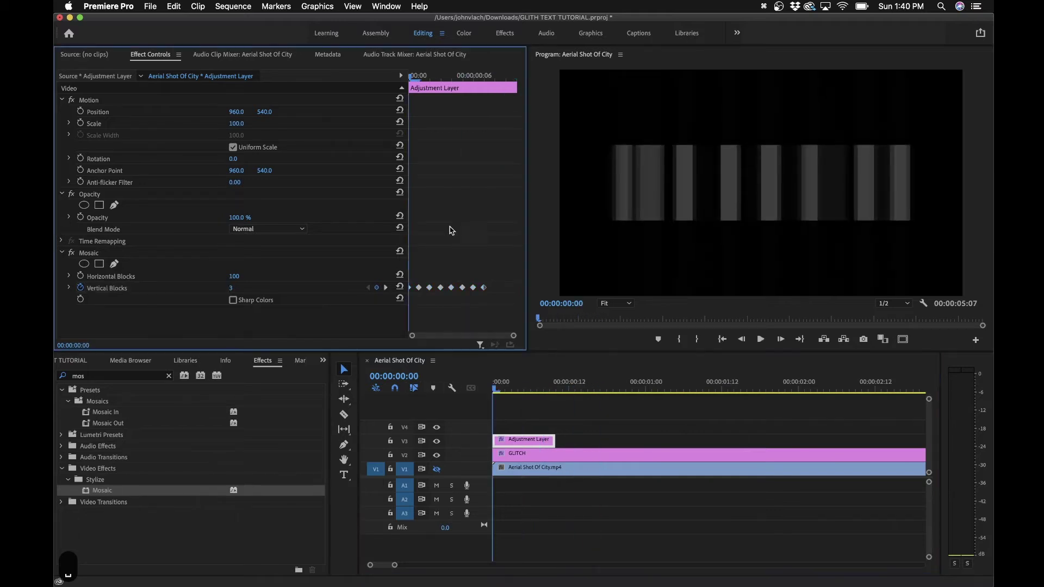
Step: Add a rectangle mask to Mosaic and drag its corners to enclose the GLITCH title
click(99, 264)
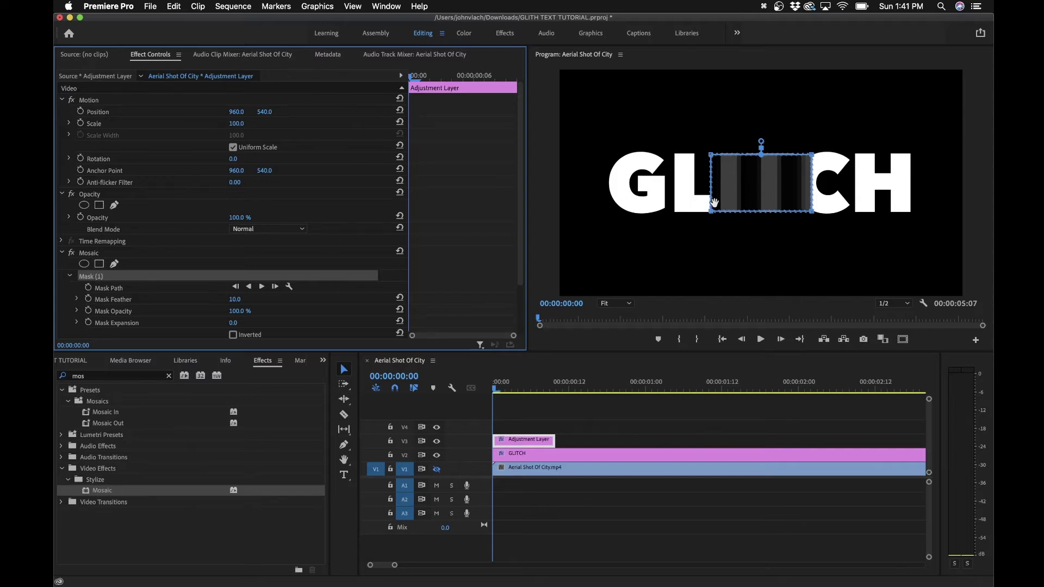
drag(712, 213, 647, 225)
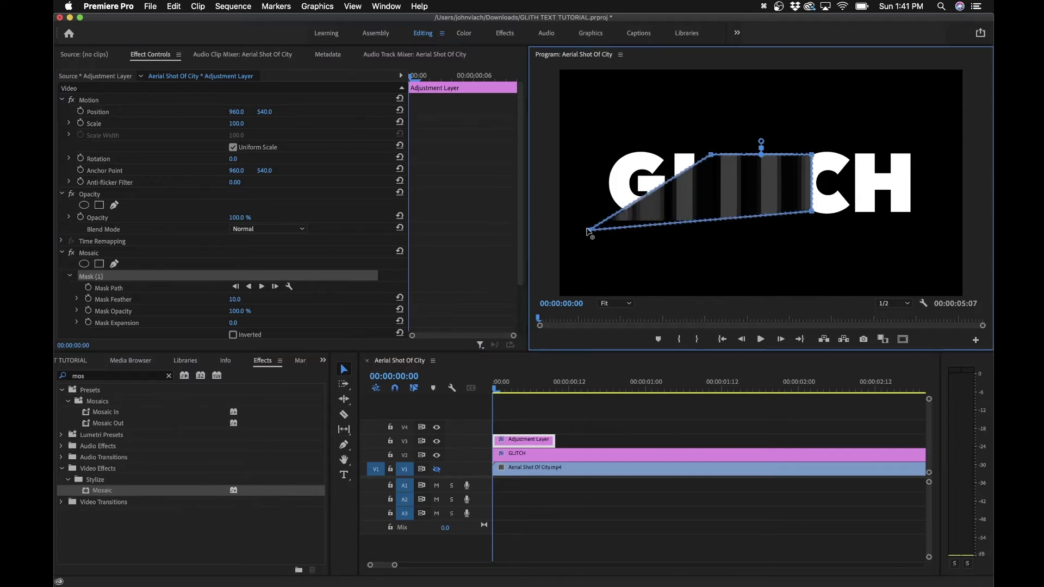
drag(587, 231, 595, 232)
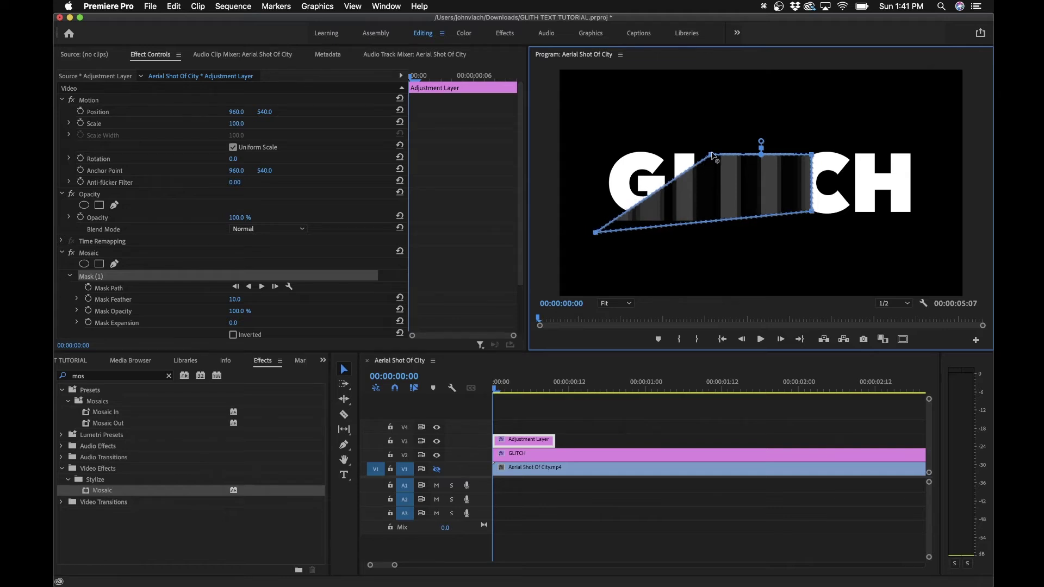
drag(711, 155, 598, 139)
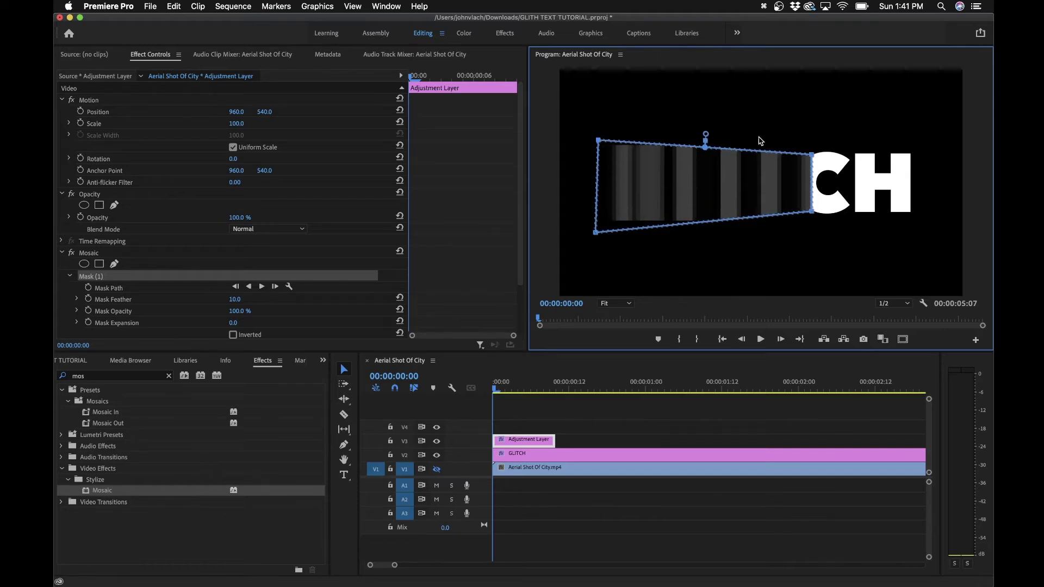
drag(810, 156, 931, 139)
drag(812, 214, 929, 229)
click(423, 270)
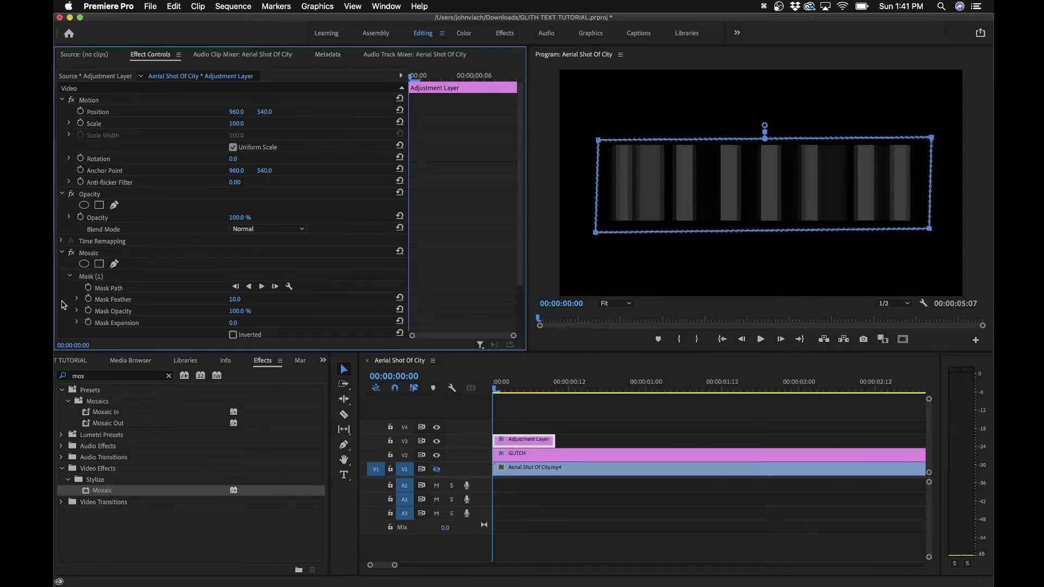
Step: Set a Mask Path keyframe at the first frame
click(88, 287)
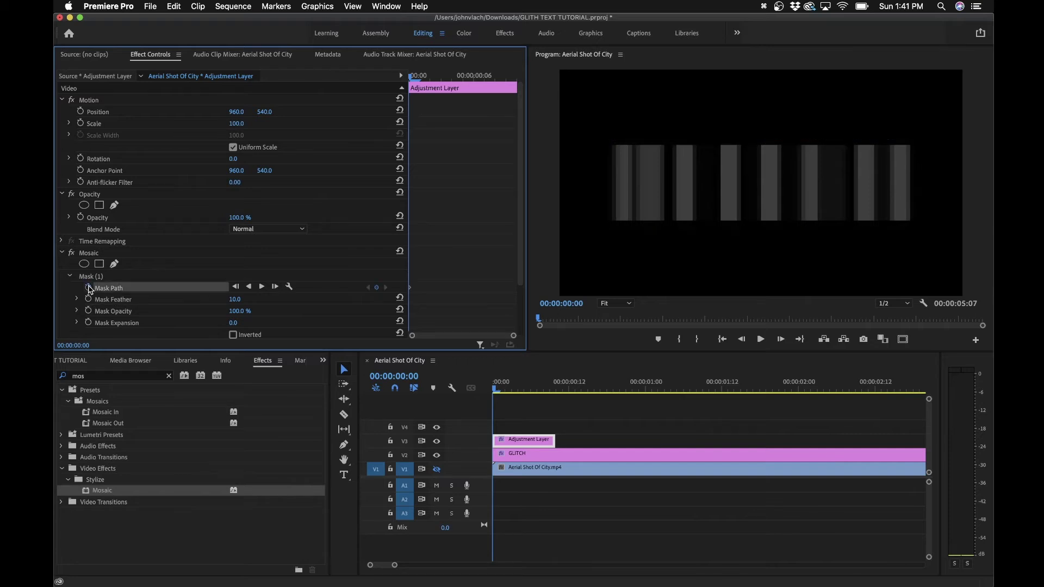
click(434, 250)
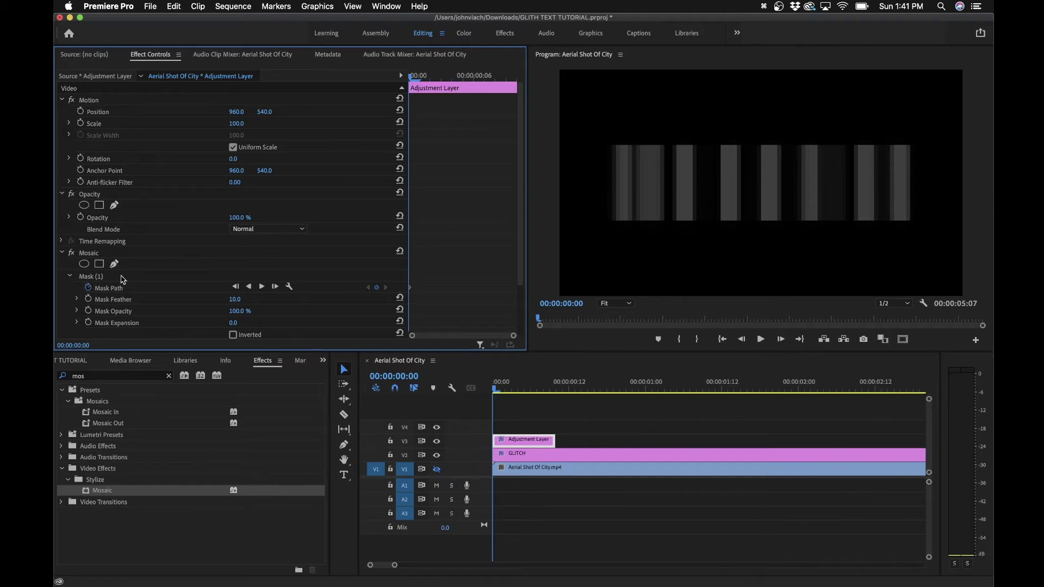
click(99, 277)
Step: On four successive frames, move the Mosaic mask below GLITCH, over its top, over CH, then GL
click(468, 207)
key(Right)
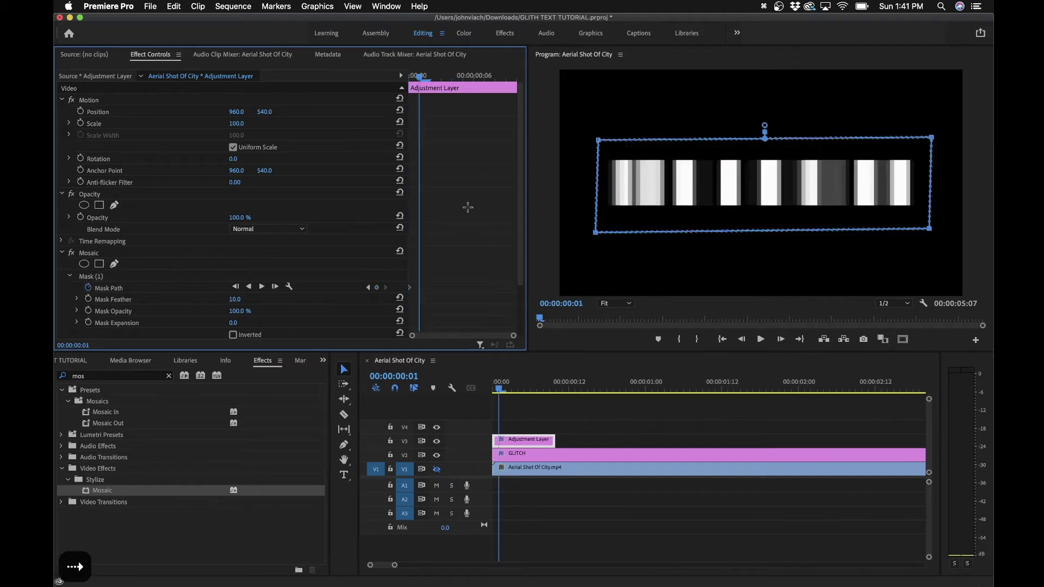
click(91, 279)
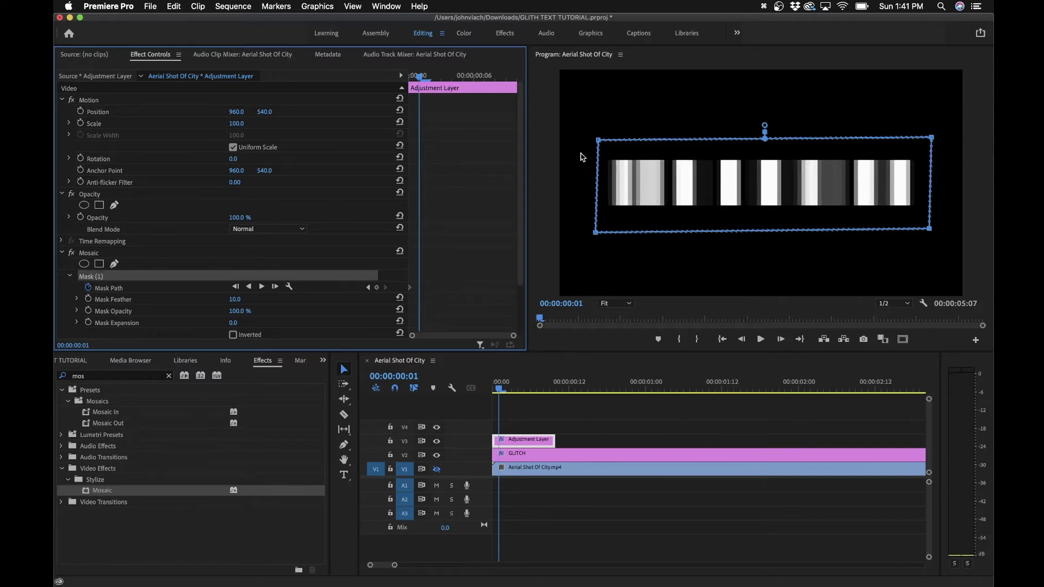
drag(689, 188, 687, 232)
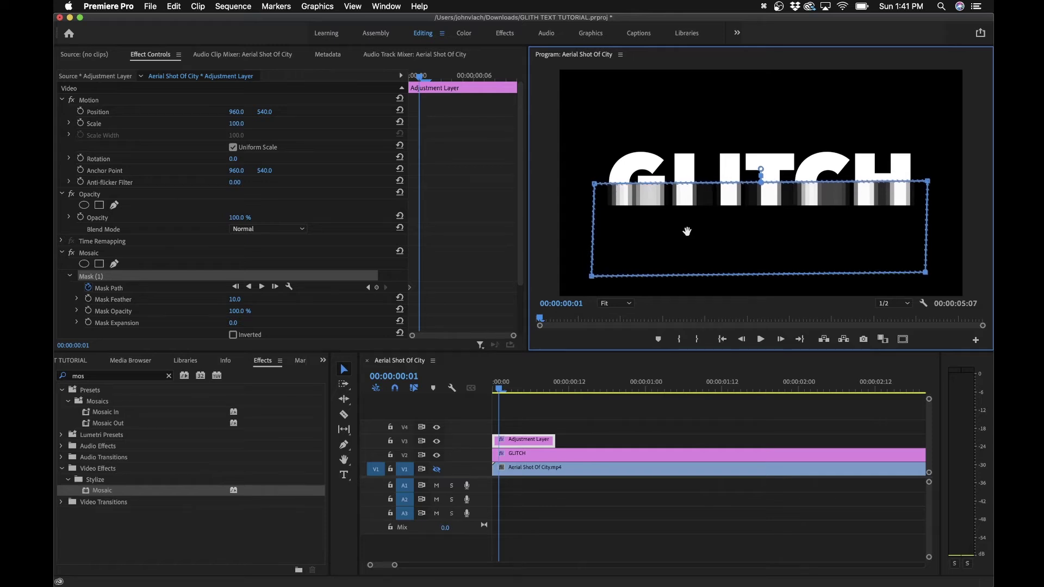
click(472, 248)
key(Right)
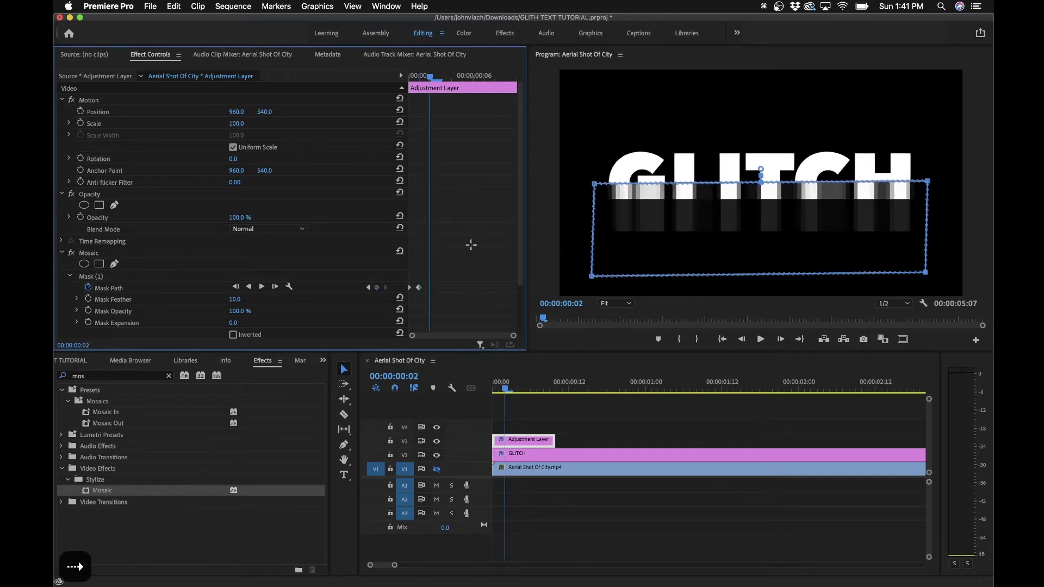
click(107, 277)
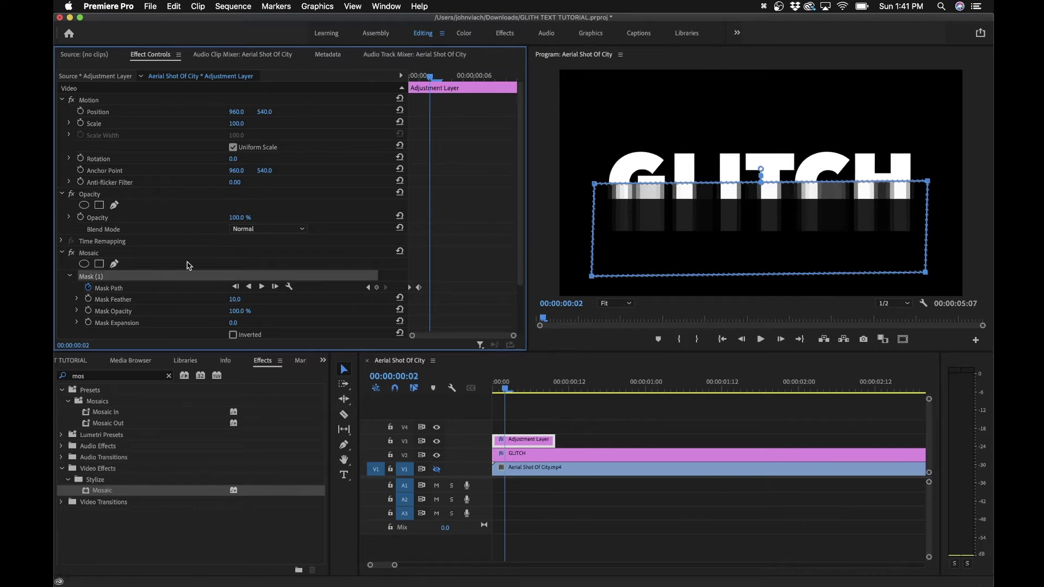
drag(710, 226, 709, 137)
click(474, 227)
key(Right)
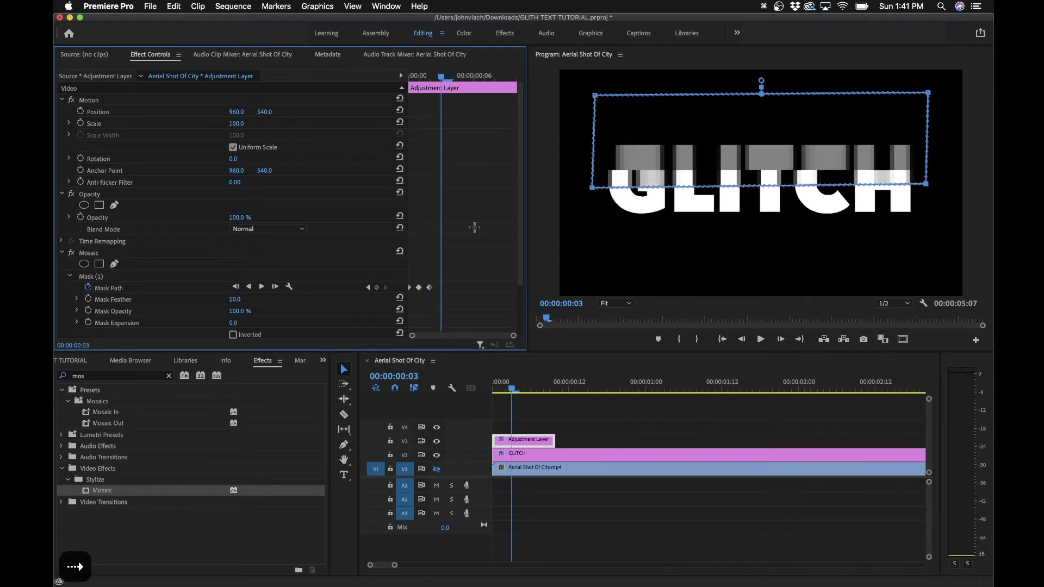
click(101, 277)
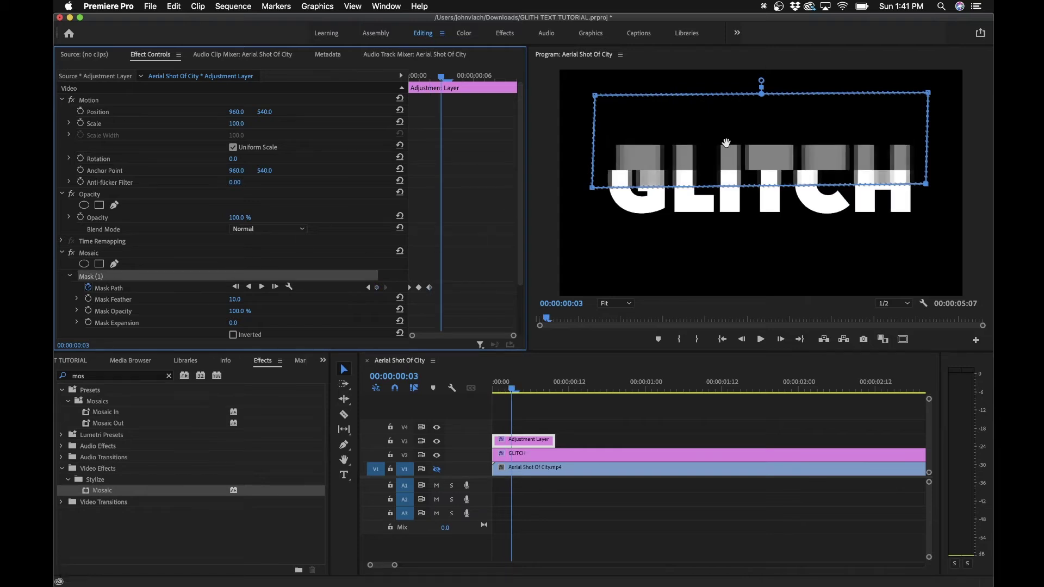
drag(727, 145, 915, 188)
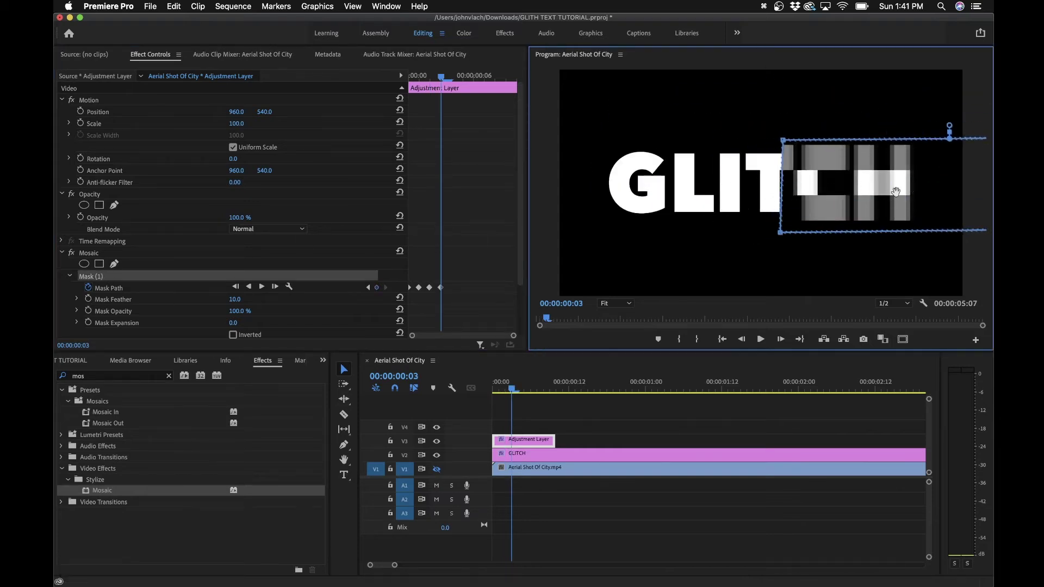
click(477, 233)
key(Right)
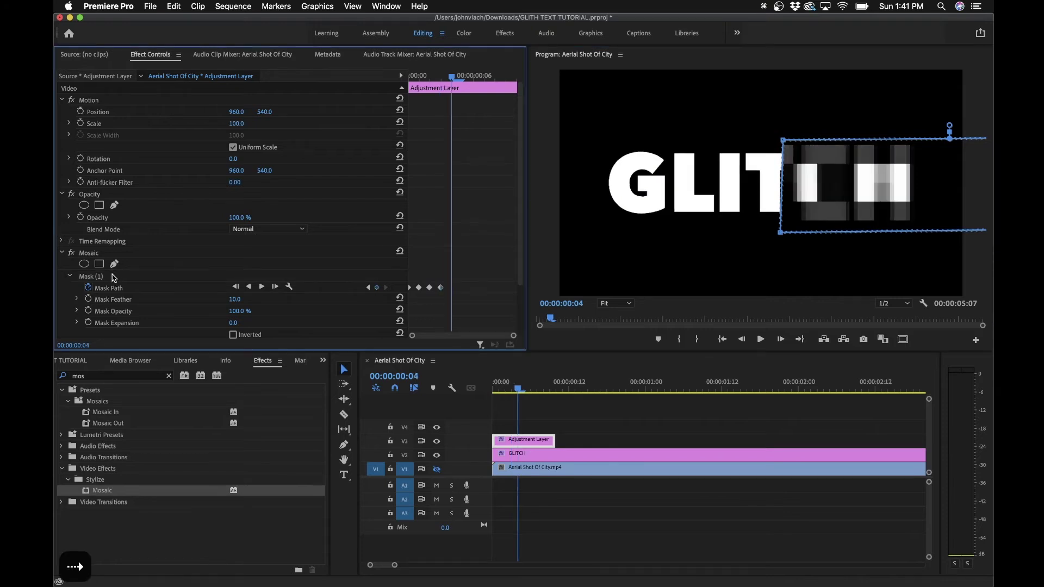
click(114, 277)
drag(811, 174, 452, 173)
Step: Over the next four frames, move the mask under CH, over GL, right and down, then onto G
click(481, 195)
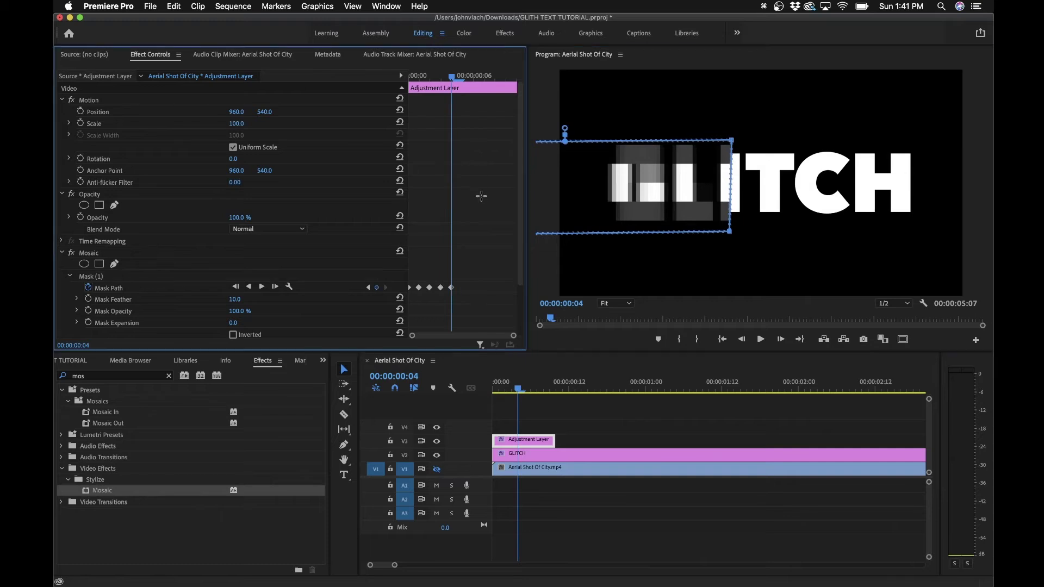
key(Right)
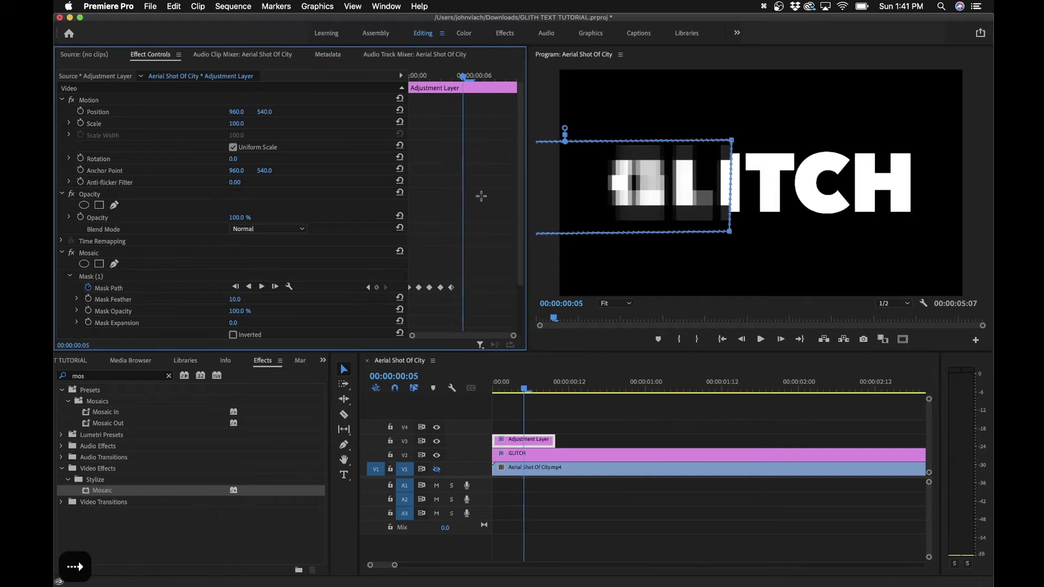
click(88, 277)
drag(595, 170, 991, 219)
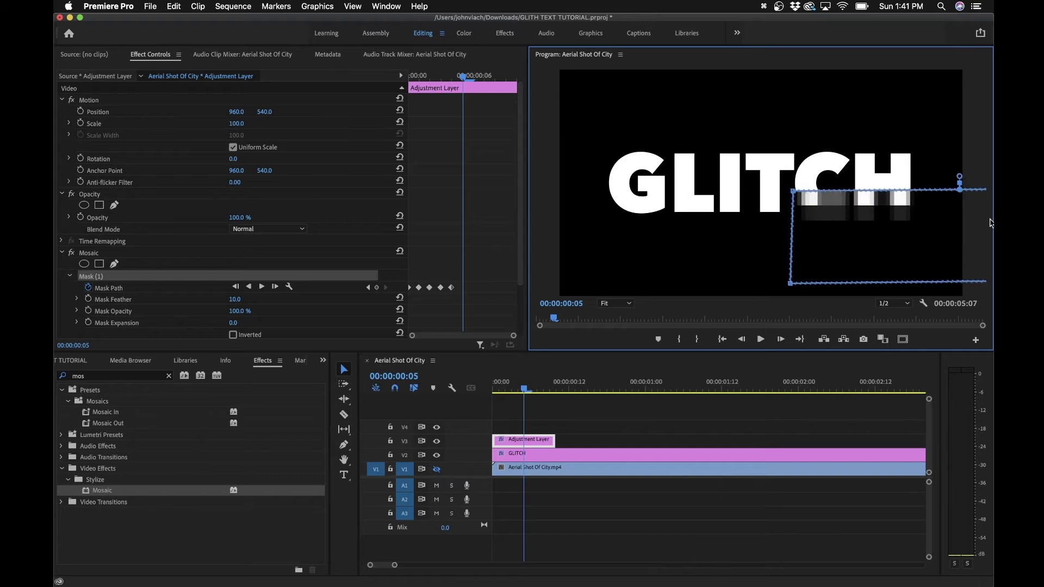
click(489, 258)
key(Right)
drag(842, 223, 532, 130)
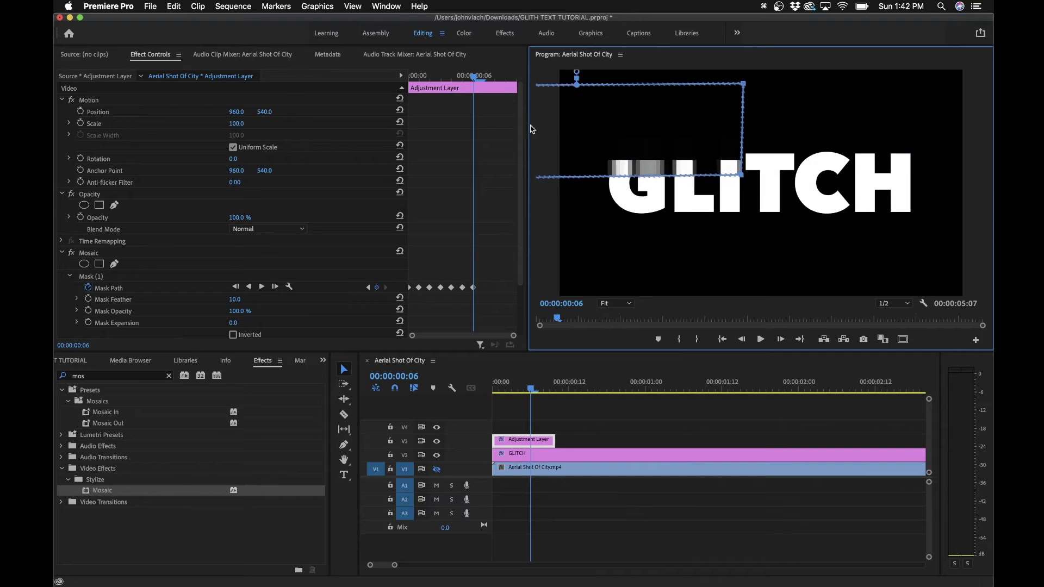
click(499, 197)
key(Right)
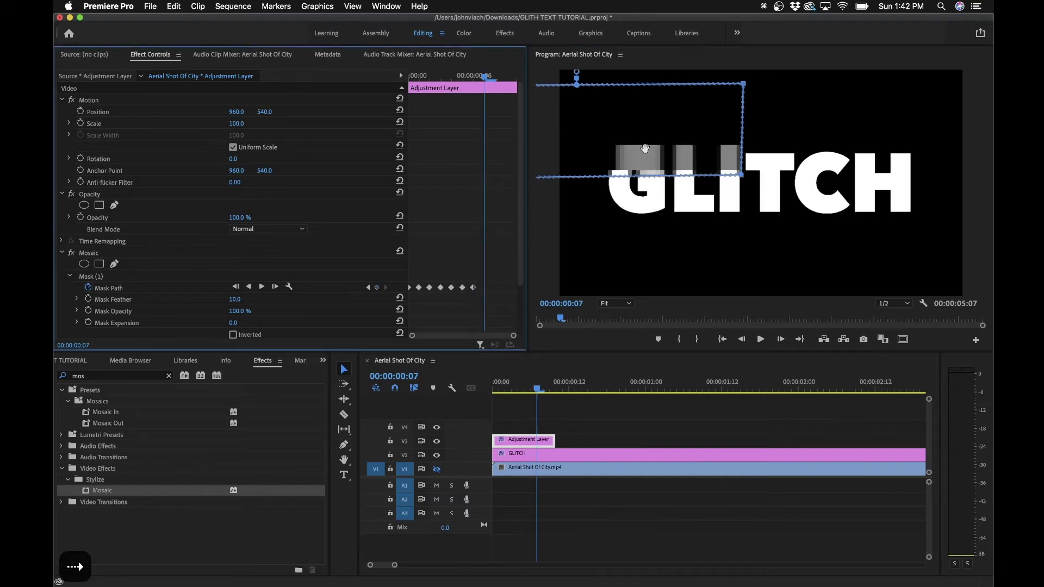
drag(671, 156, 985, 266)
click(507, 239)
key(Right)
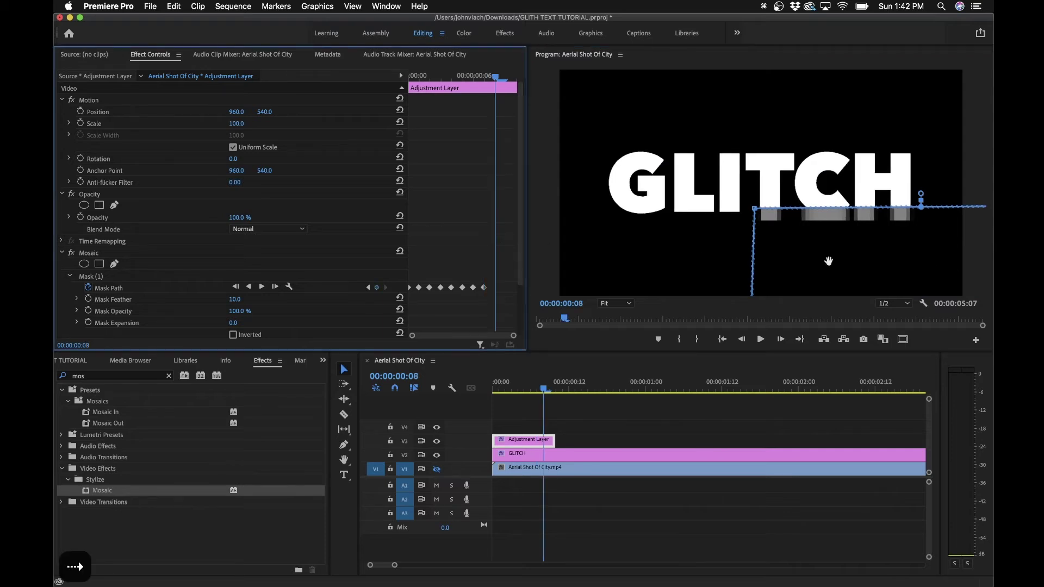
click(860, 260)
drag(861, 260, 427, 194)
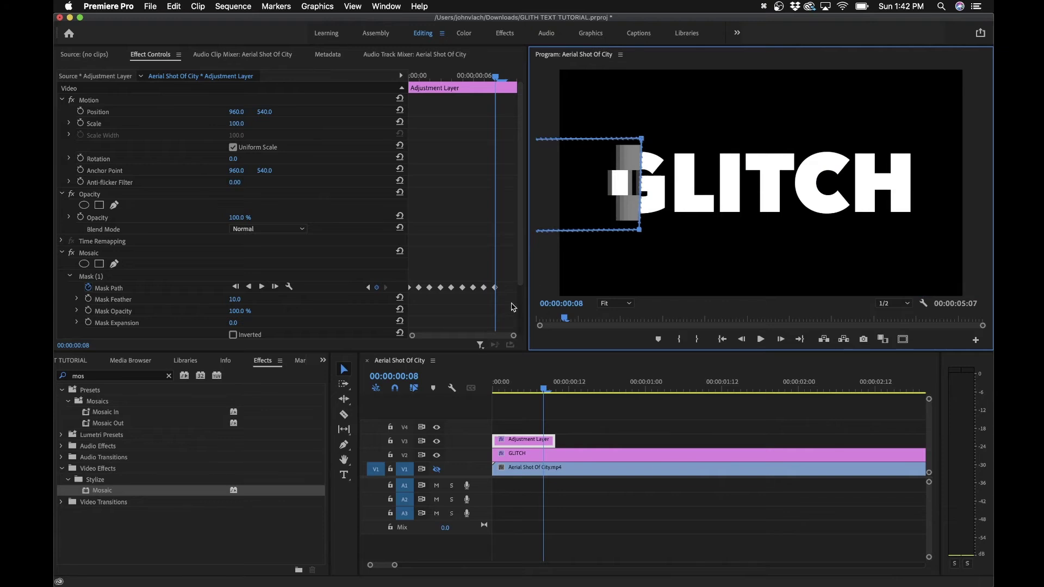
Step: Play the masked mosaic glitch animation from the sequence start with clips deselected
click(566, 411)
key(Home)
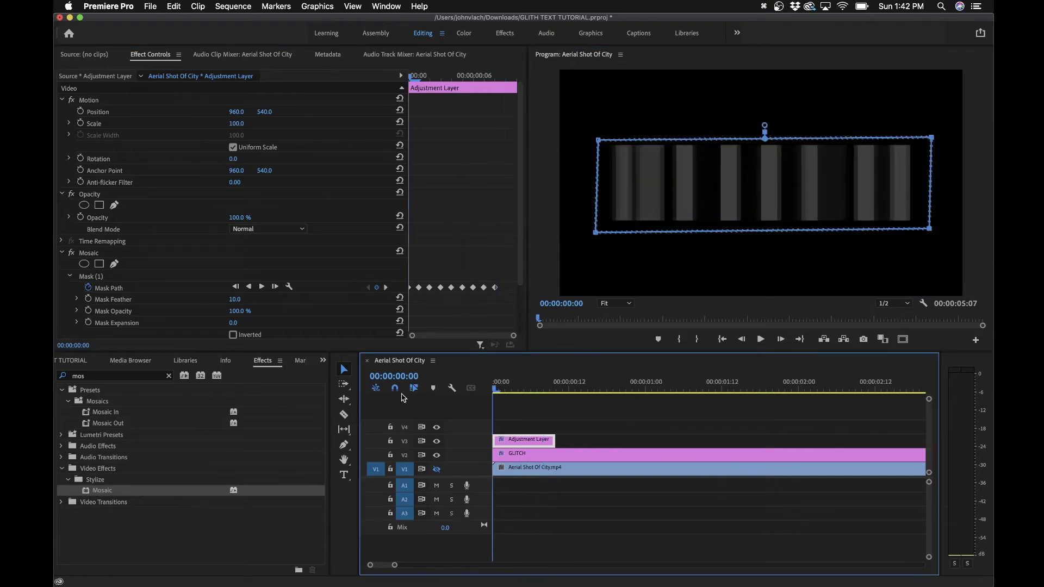
key(space)
key(space)
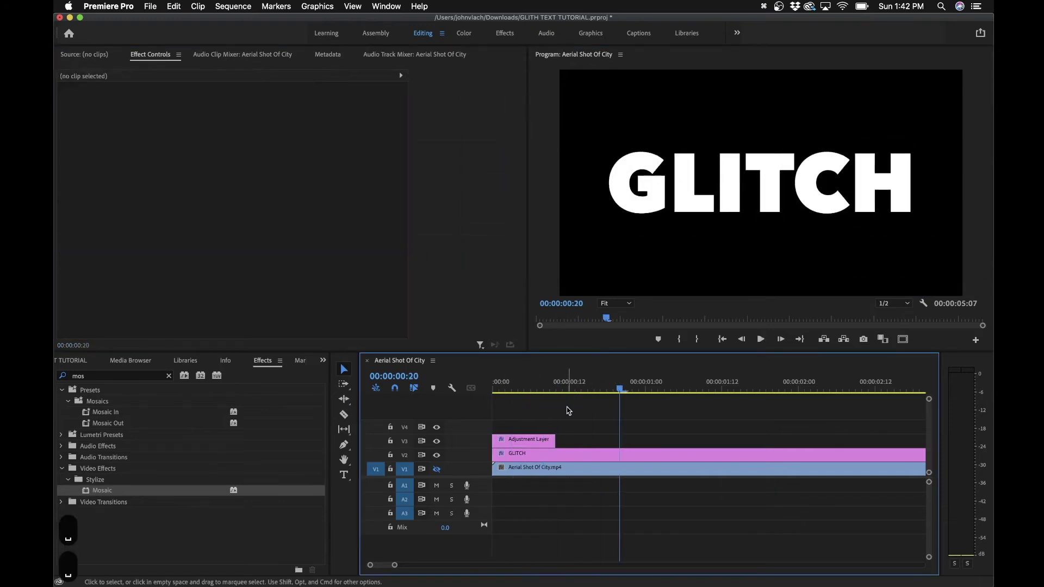
click(549, 390)
key(Home)
key(space)
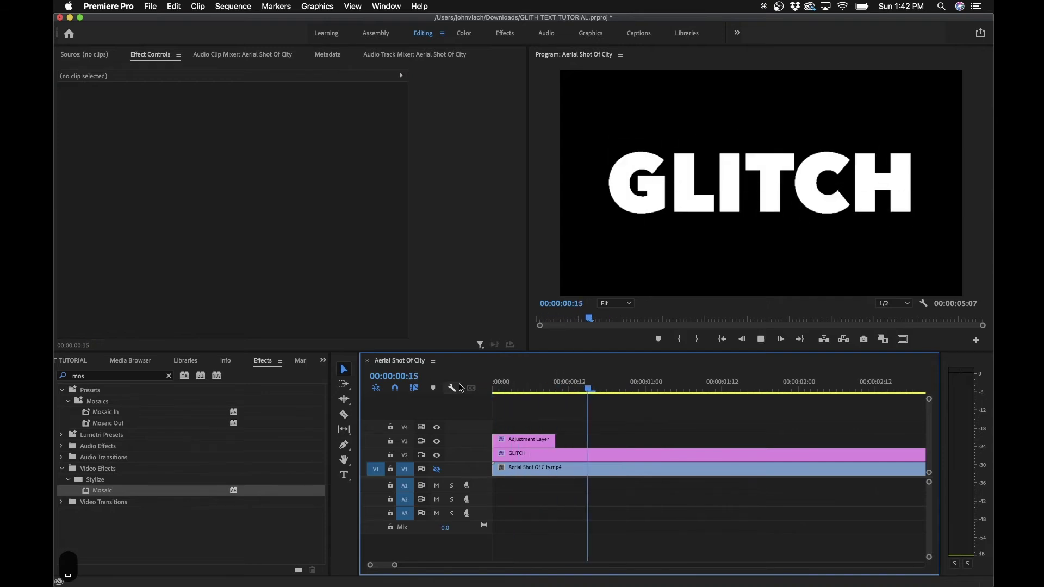
key(Home)
key(Home)
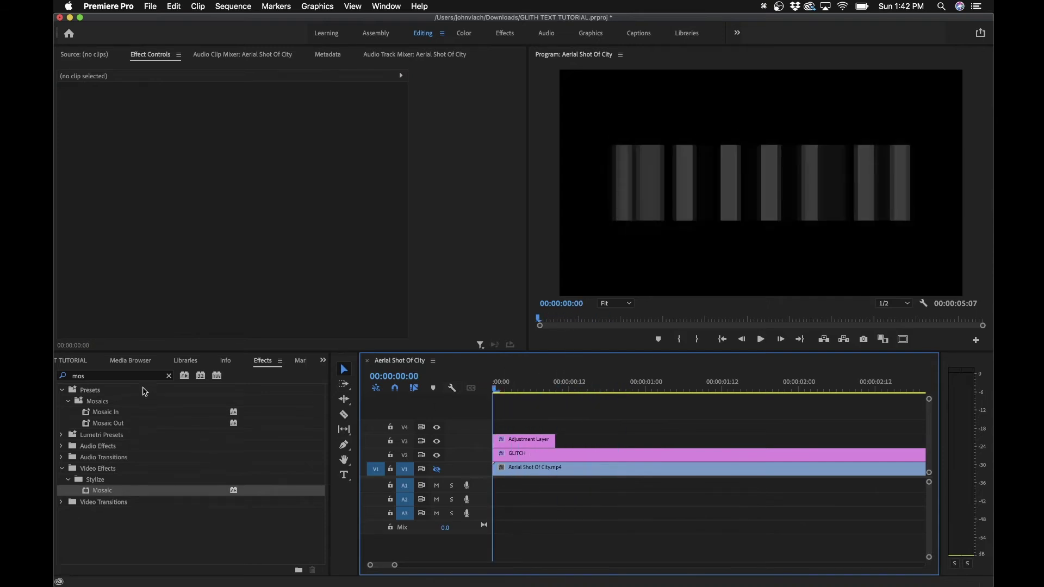
Step: Drop an Adjustment Layer onto V4, razor it at the V3 layer's end, and delete the surplus piece
click(70, 360)
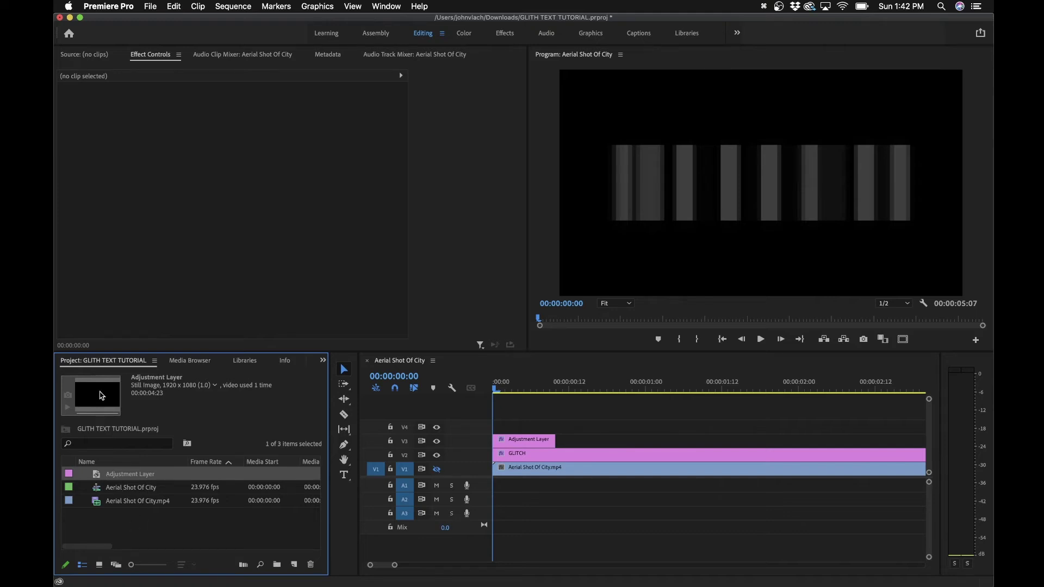
drag(134, 477, 481, 433)
key(c)
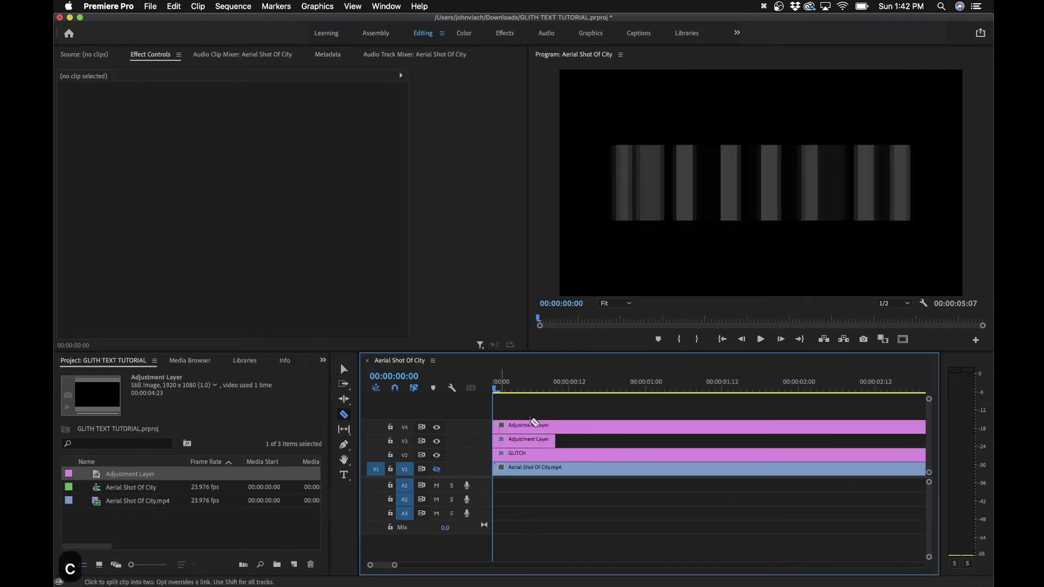
click(555, 425)
key(v)
click(574, 425)
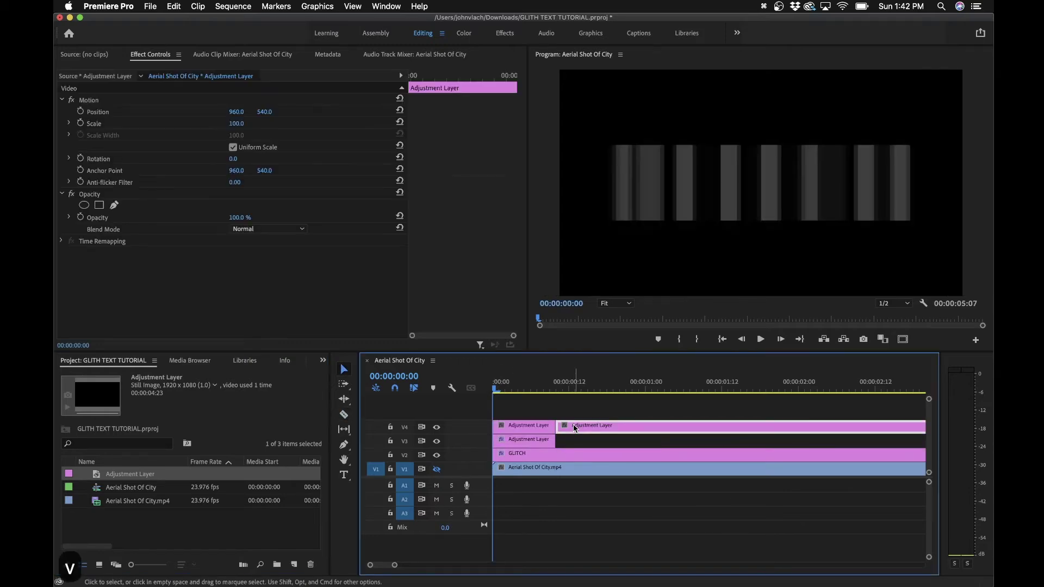
key(BackSpace)
Step: Search Effects for 'color bal' and apply Color Balance (RGB) to the V4 adjustment layer
click(528, 427)
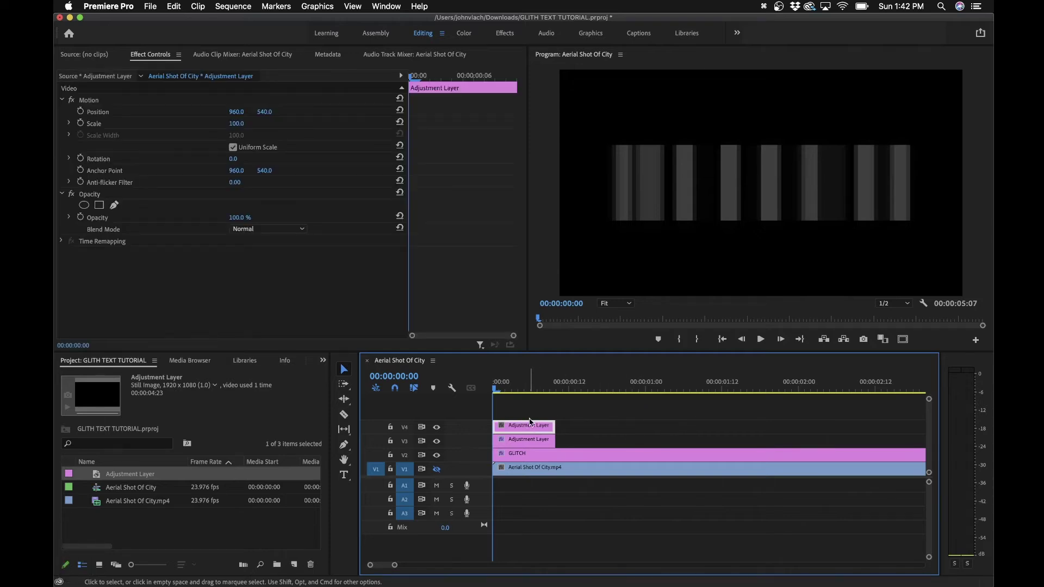
click(321, 359)
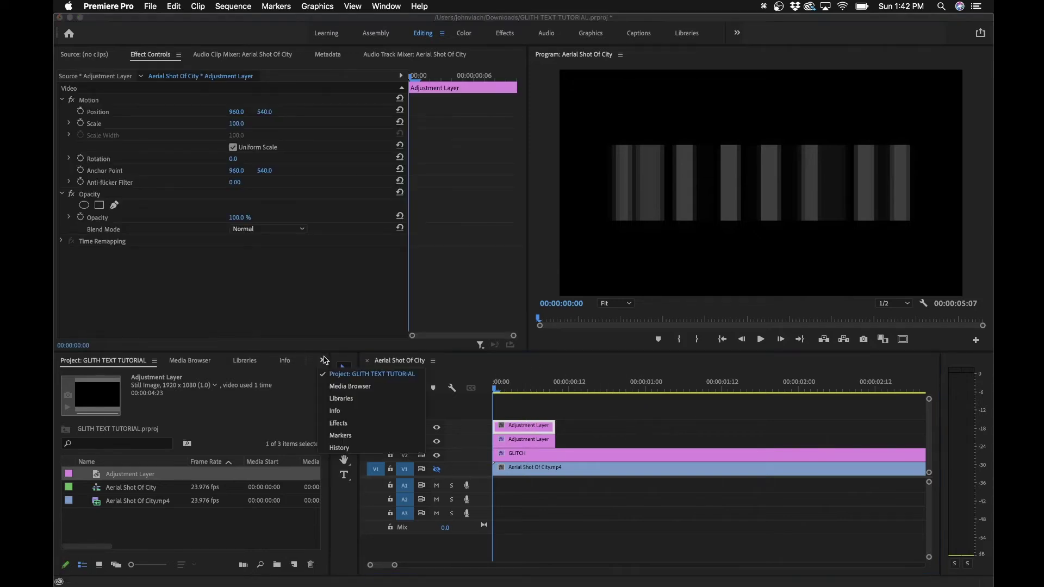
click(337, 421)
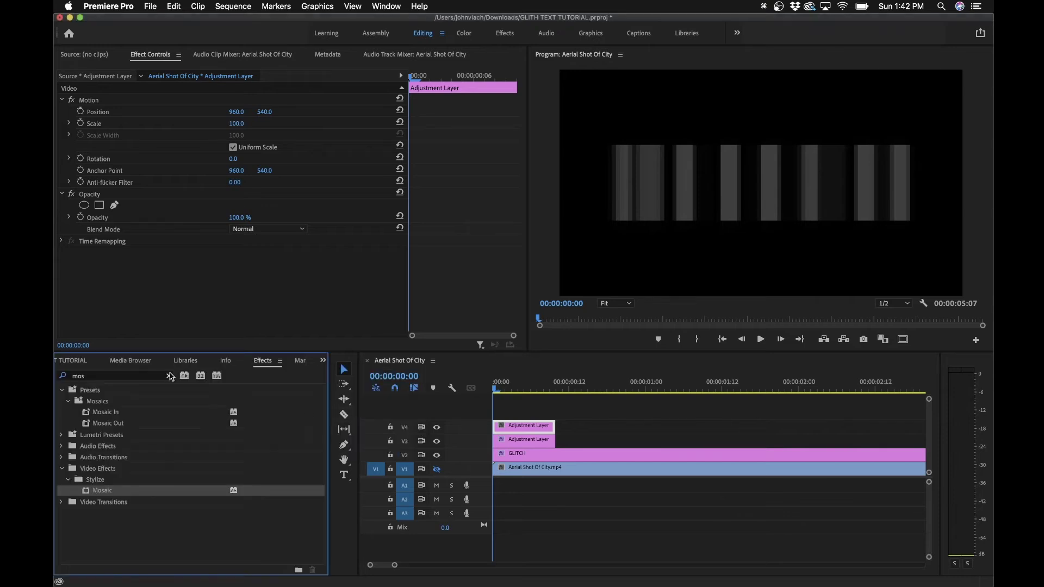
click(168, 375)
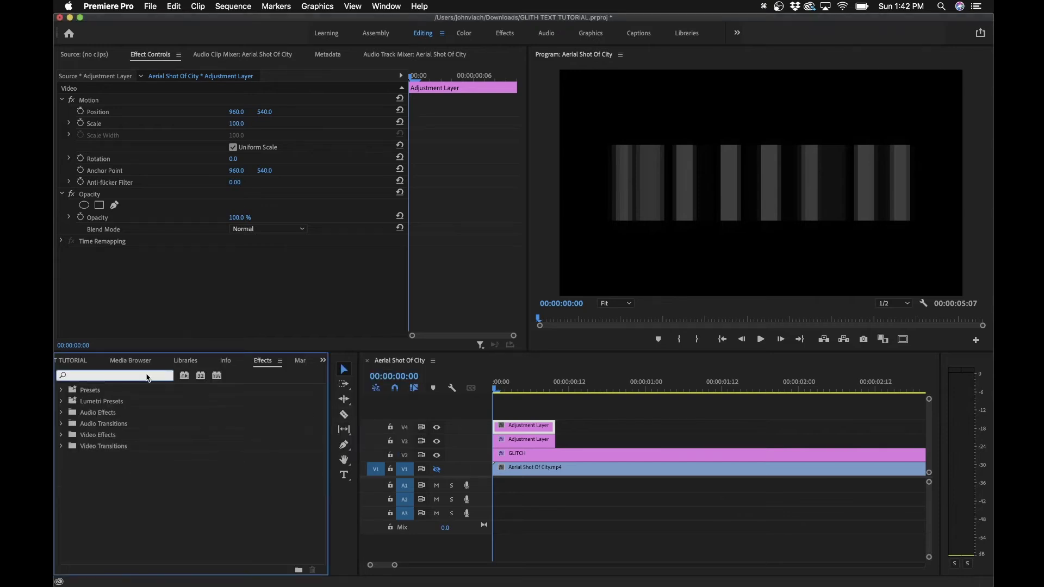
text(co)
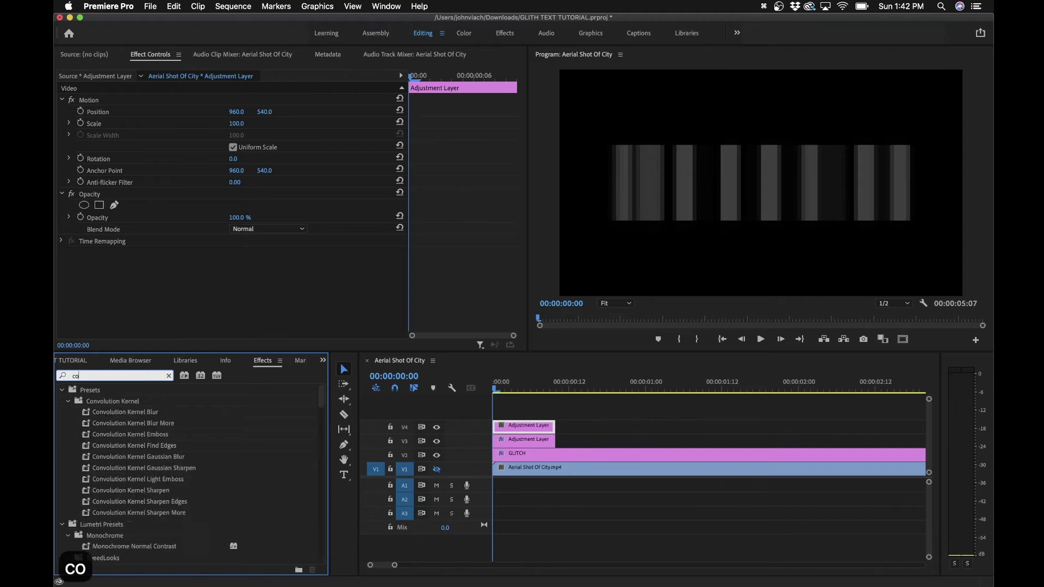
text(lor bla)
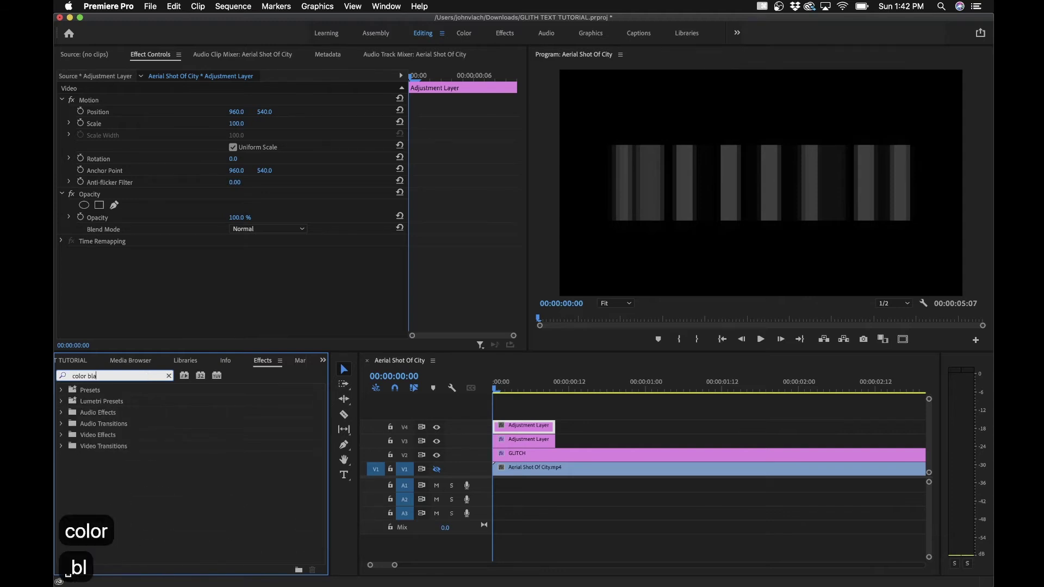
key(BackSpace)
key(BackSpace)
text(al)
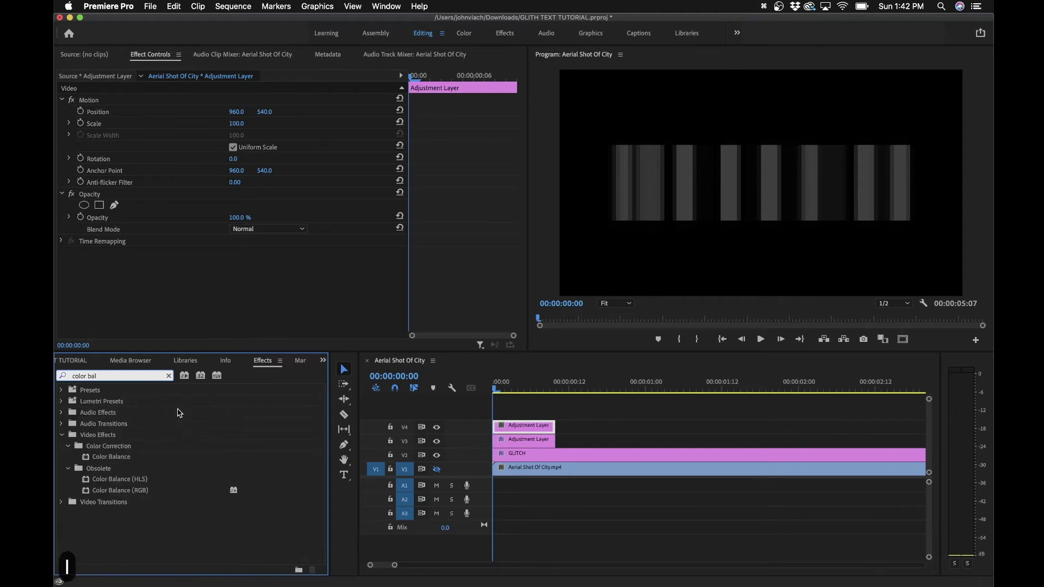
drag(126, 488, 516, 429)
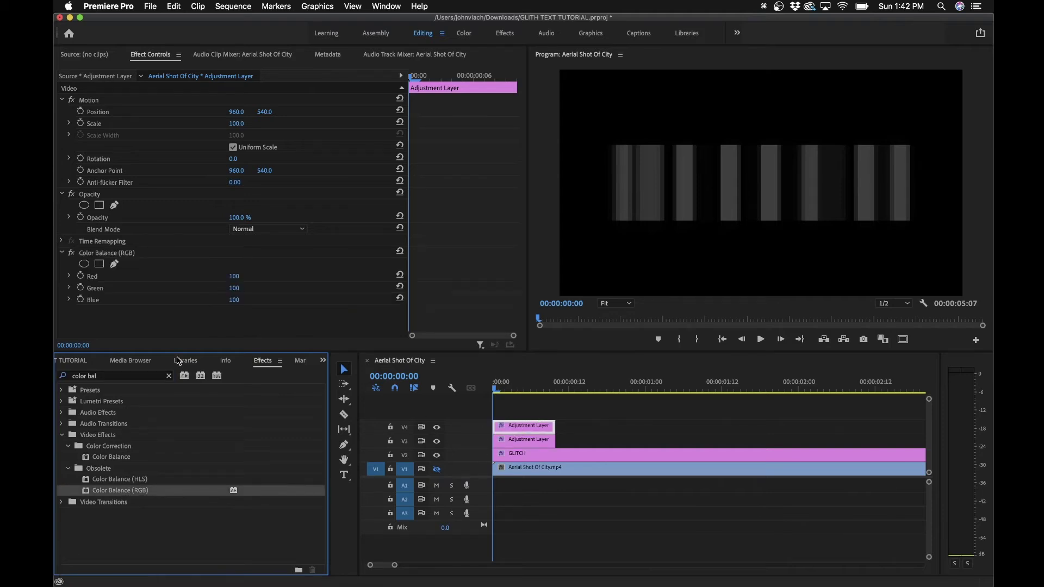
Step: Turn on keyframe stopwatches for the Red, Green and Blue values
click(81, 276)
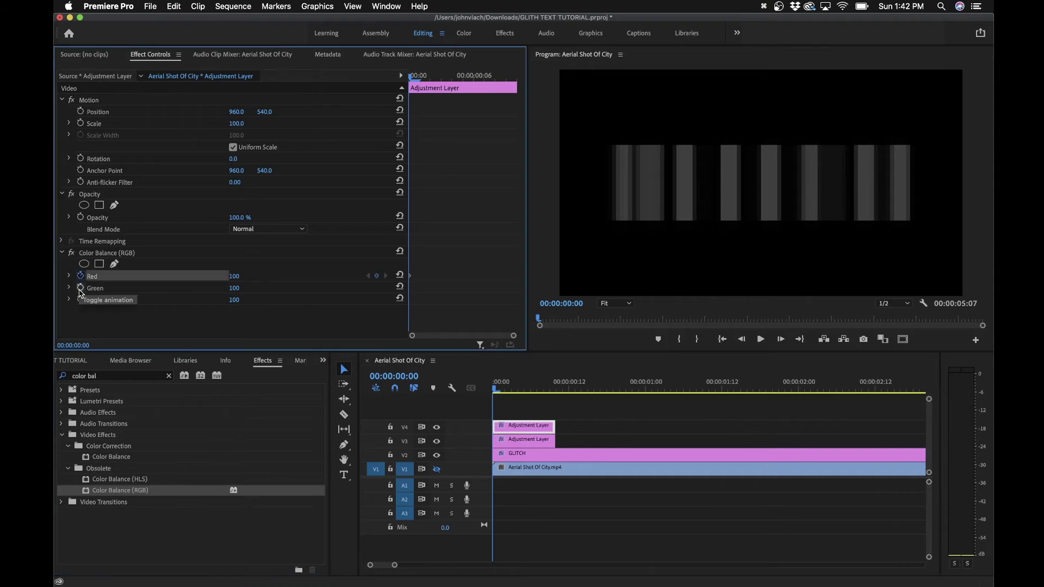
click(81, 288)
click(80, 299)
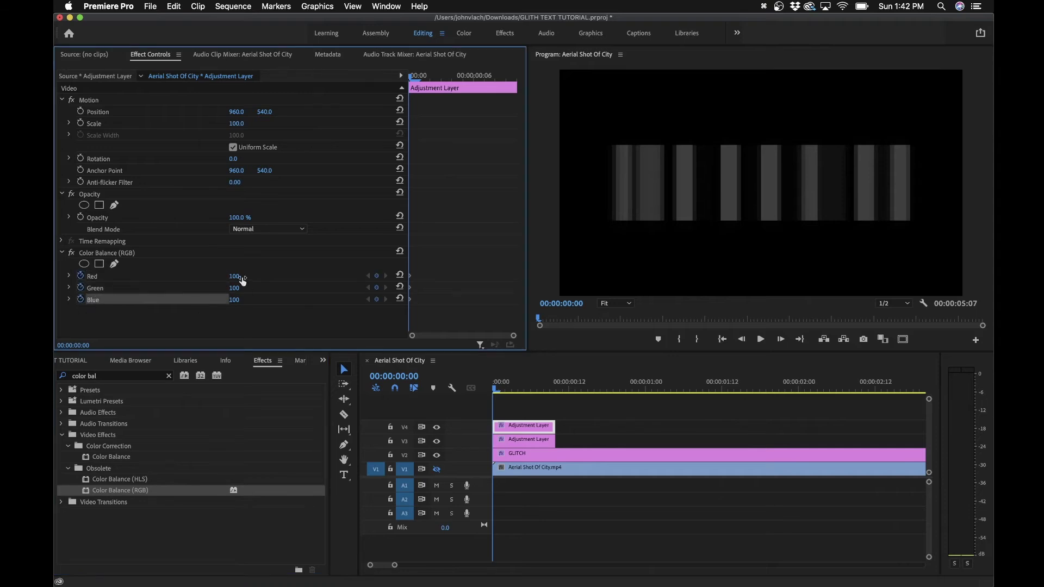
click(448, 296)
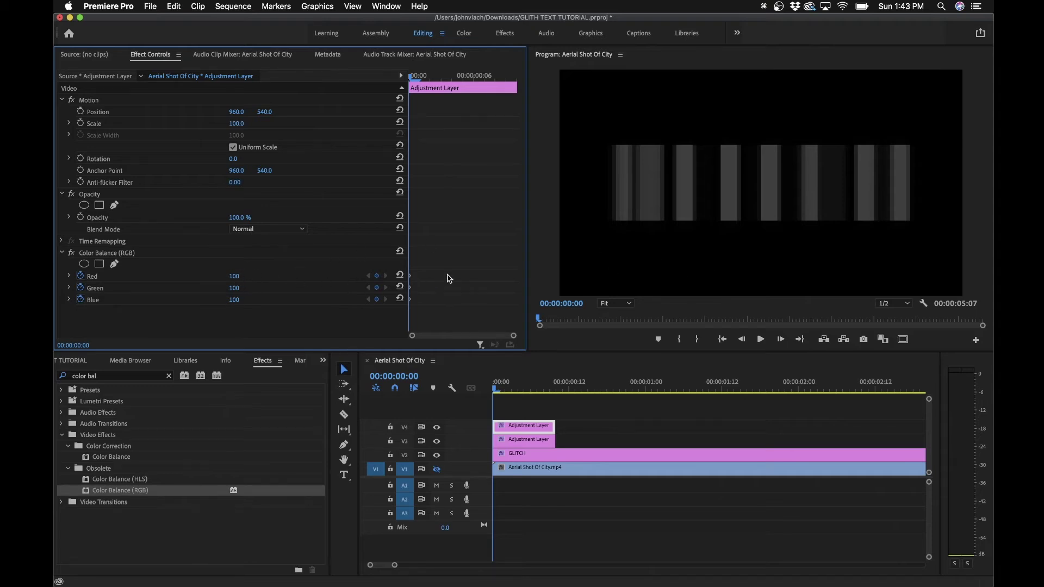
Step: On the next frame set Red to 200 and add Green and Blue keyframes
key(Right)
click(233, 277)
text(200)
key(Return)
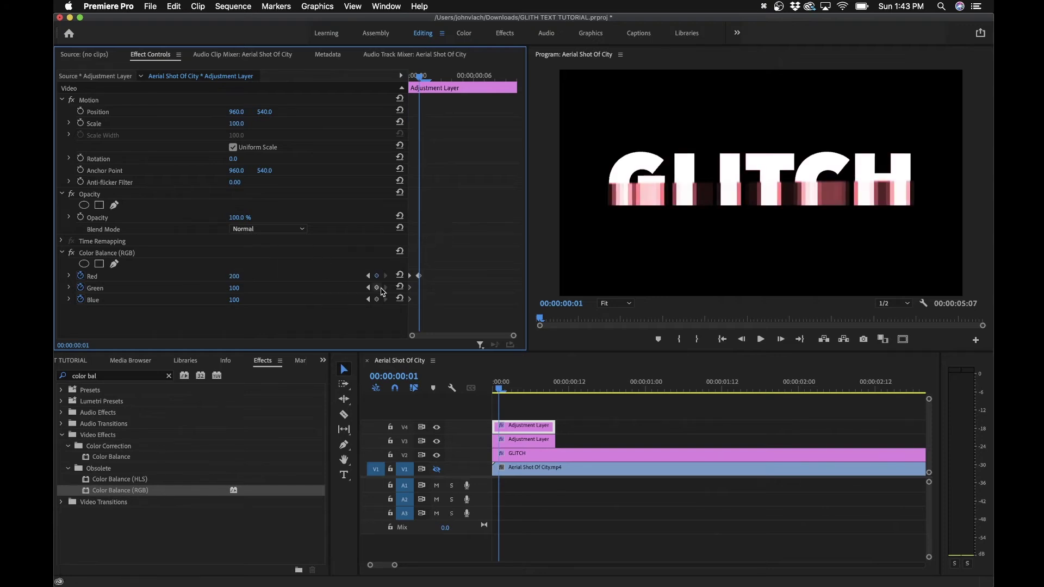
click(376, 287)
click(376, 299)
key(Right)
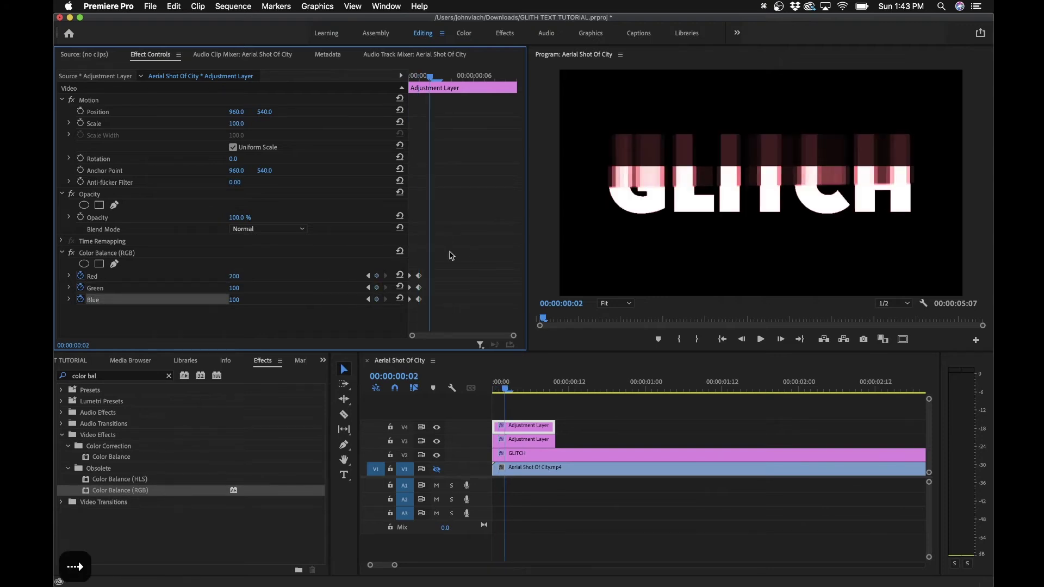
key(Return)
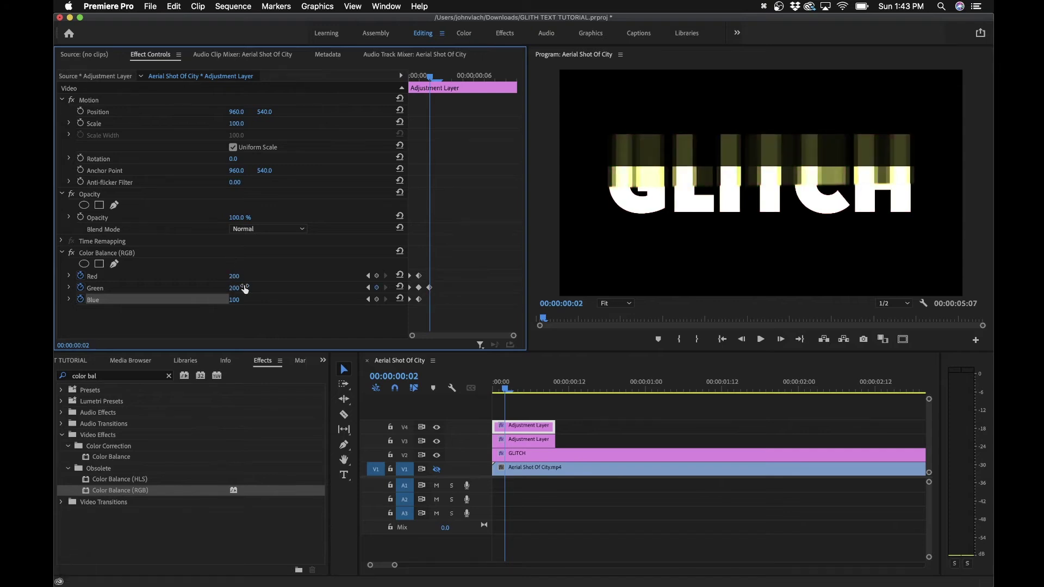
click(478, 259)
Step: Over the following three frames, drop Red, then Blue, then Green to 0
key(Right)
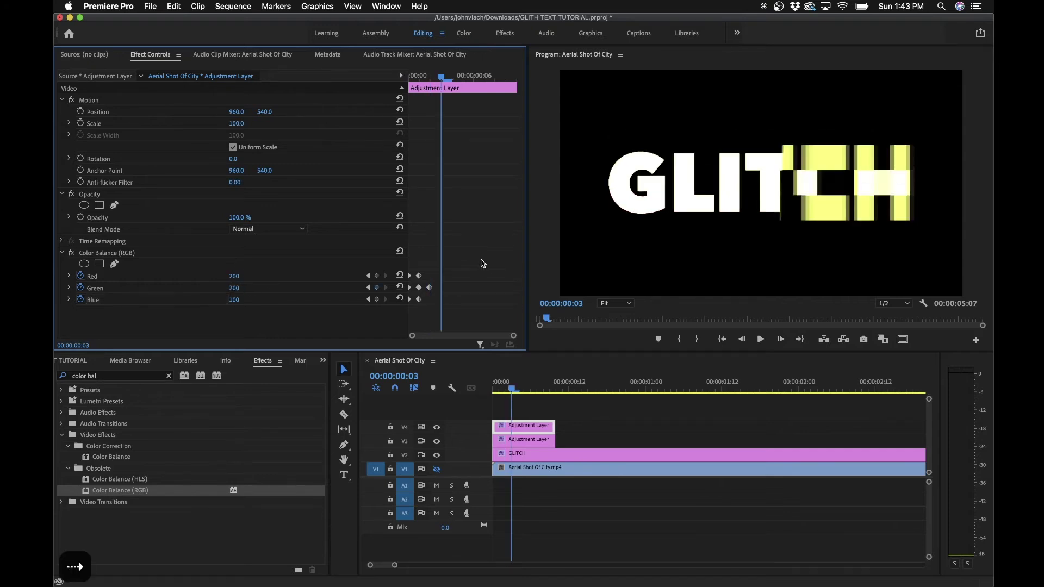
click(234, 276)
text(0)
key(Return)
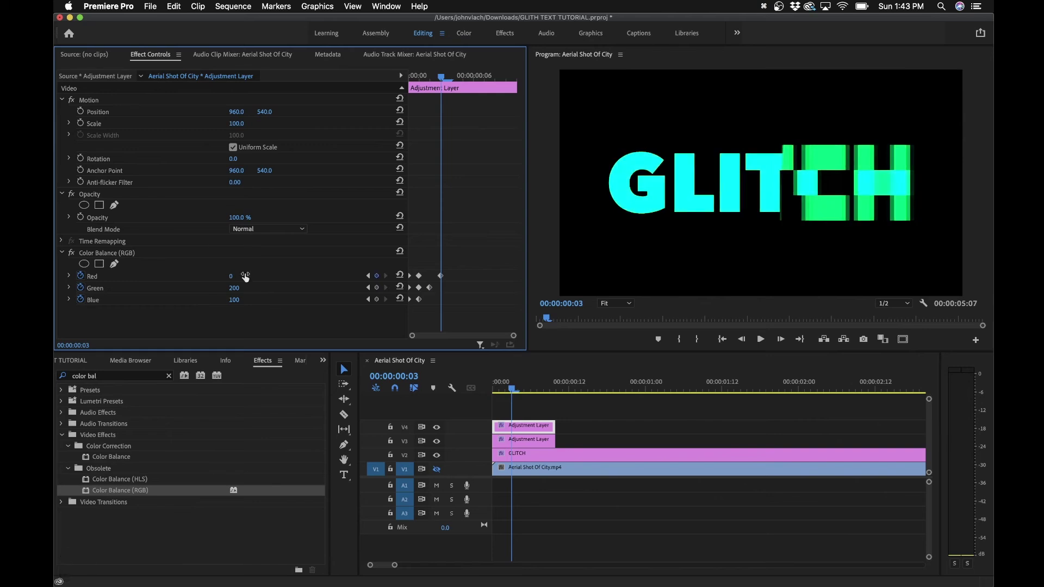
key(Right)
click(237, 300)
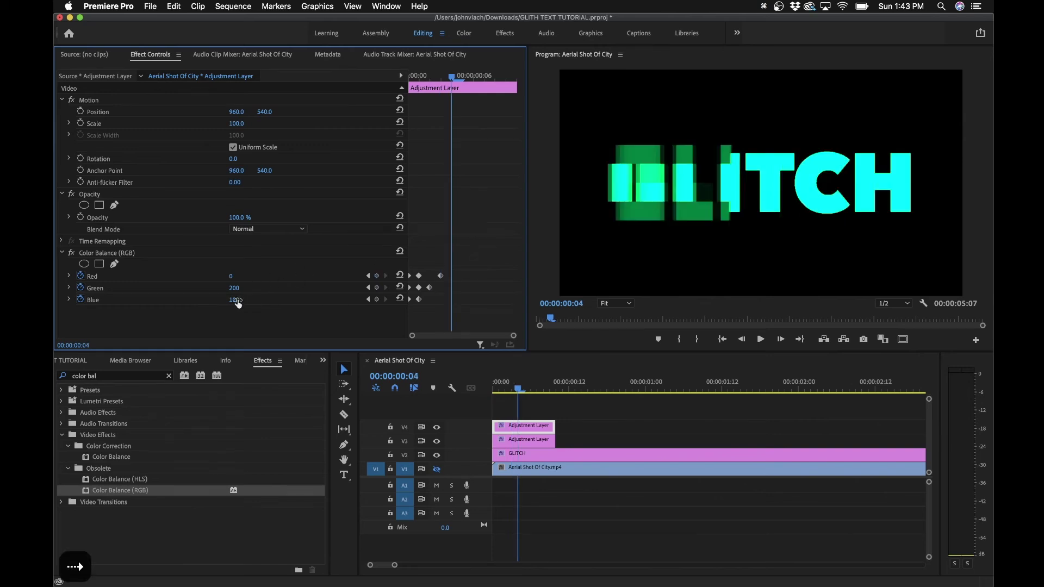
text(0)
key(Return)
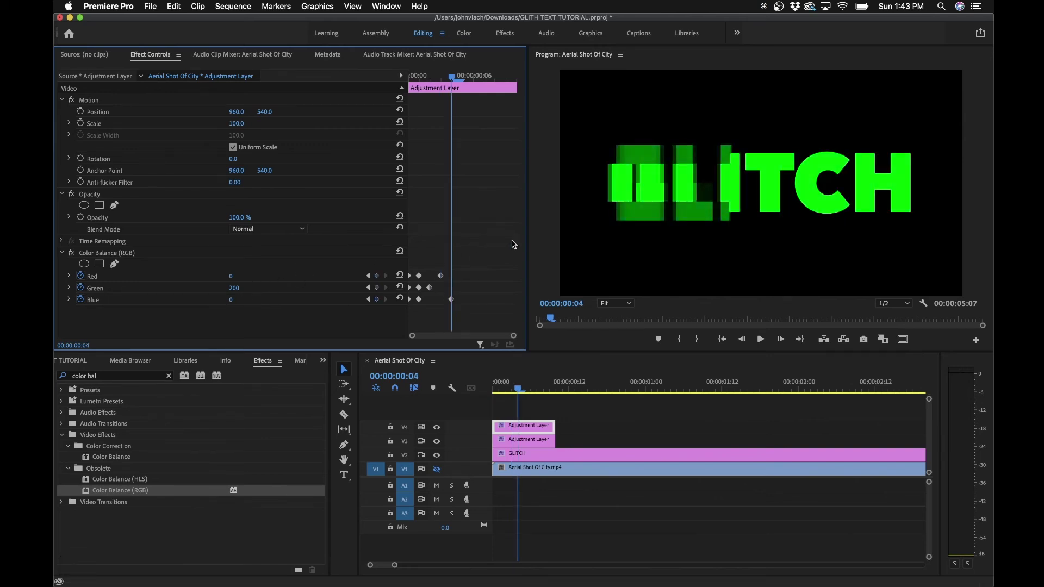
key(Right)
click(234, 288)
text(0)
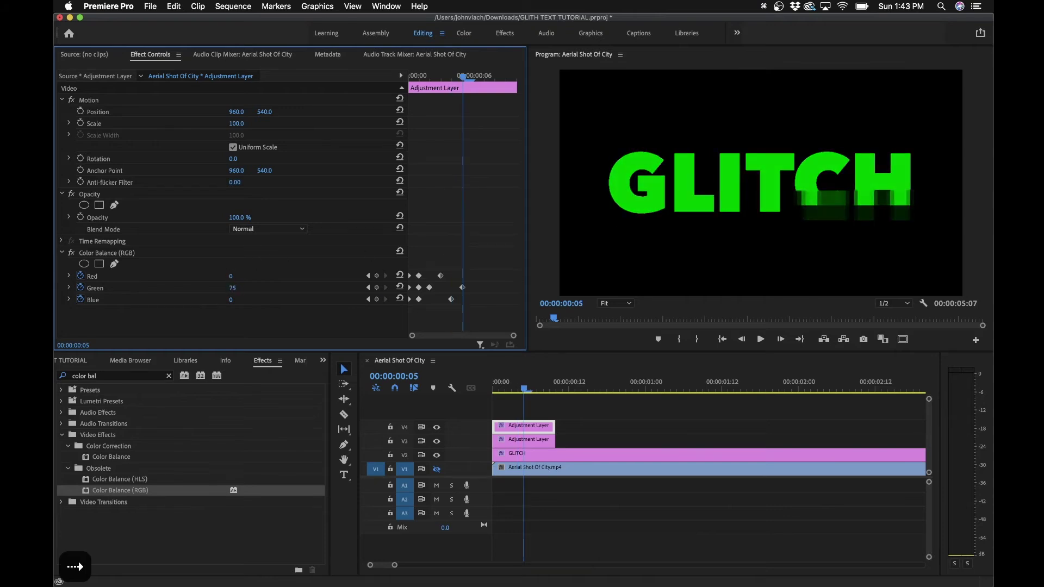
key(Return)
Step: Raise Red, then Green, then Blue back to 200 over successive frames
click(230, 276)
text(200)
key(Return)
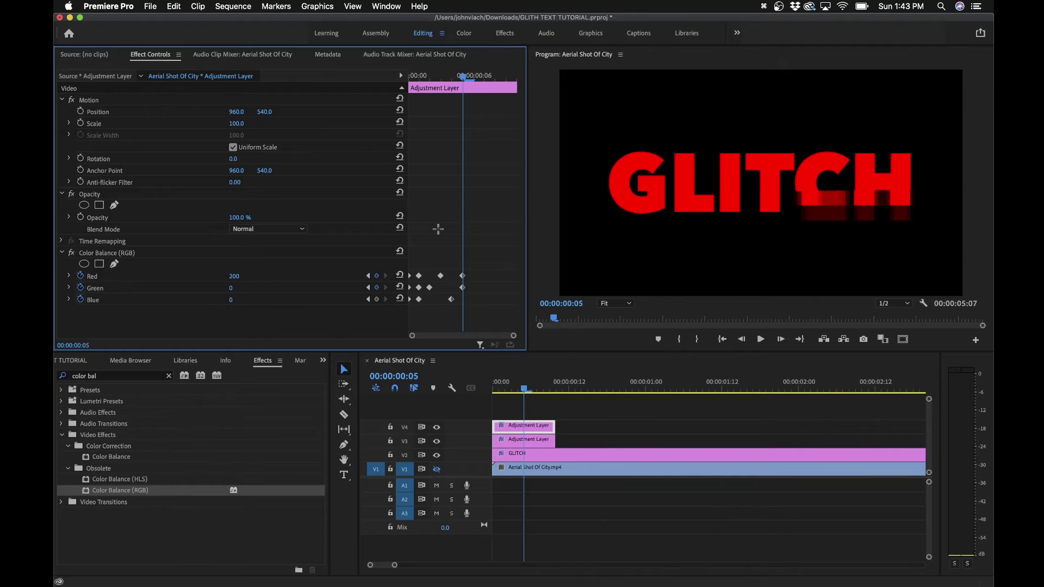
key(Right)
click(244, 288)
text(200)
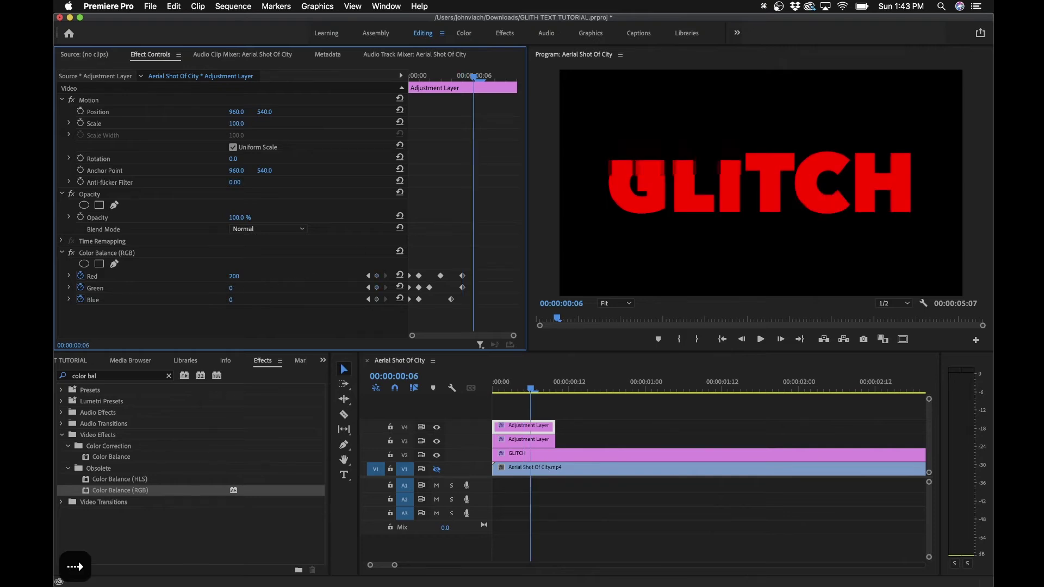
key(Return)
key(Right)
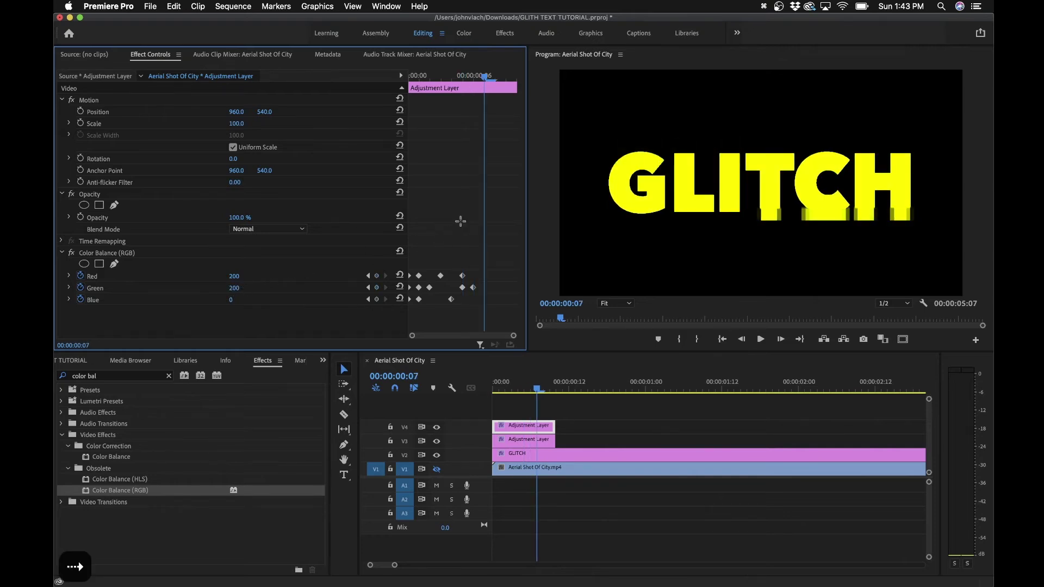
click(230, 300)
text(200)
key(Return)
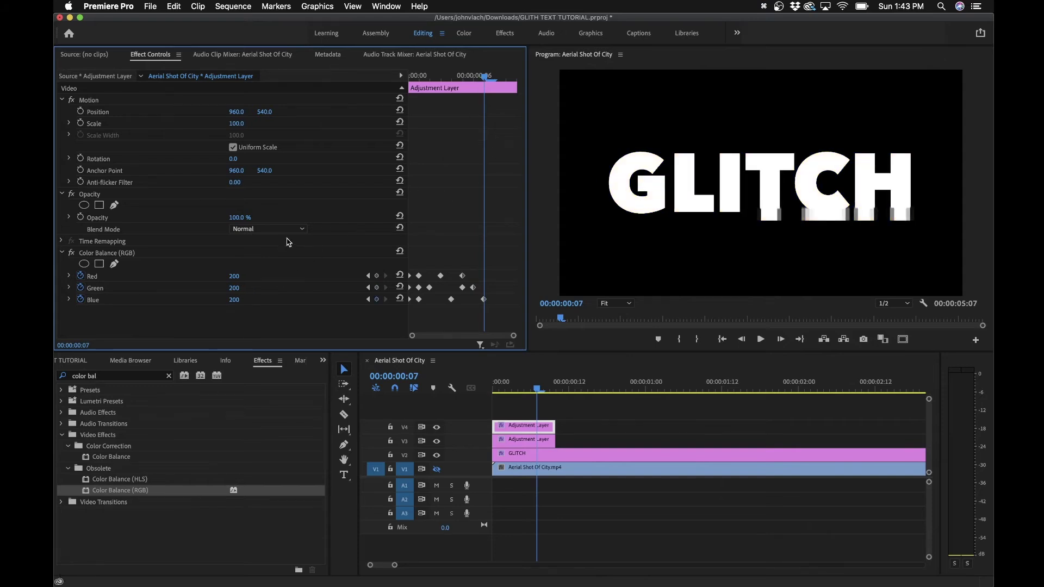
Step: Set Red to 100, then scrub Green down and Red and Blue up to flash yellow, then white
click(234, 276)
text(83)
key(Return)
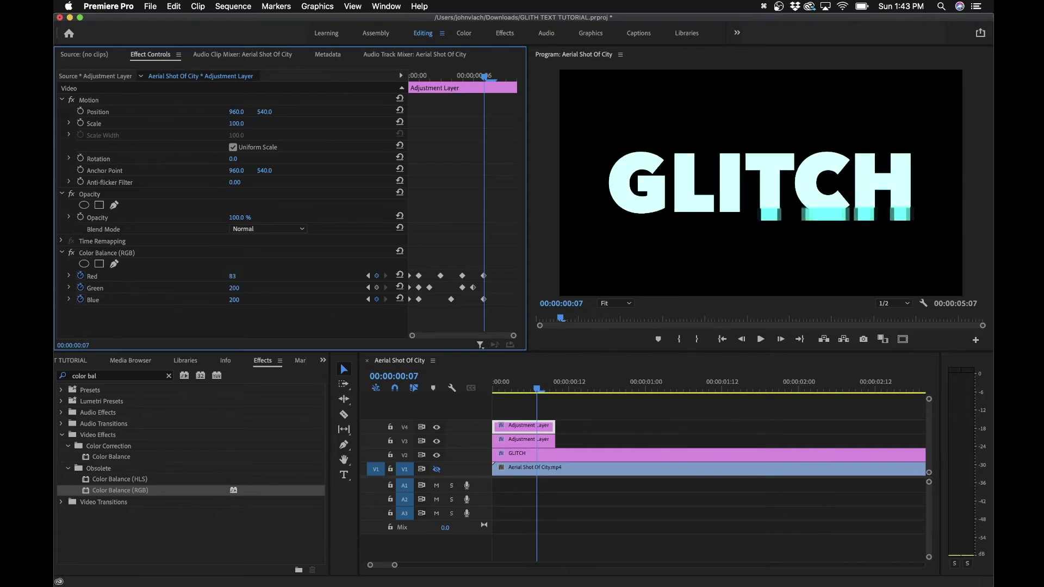
click(233, 276)
text(100)
key(Return)
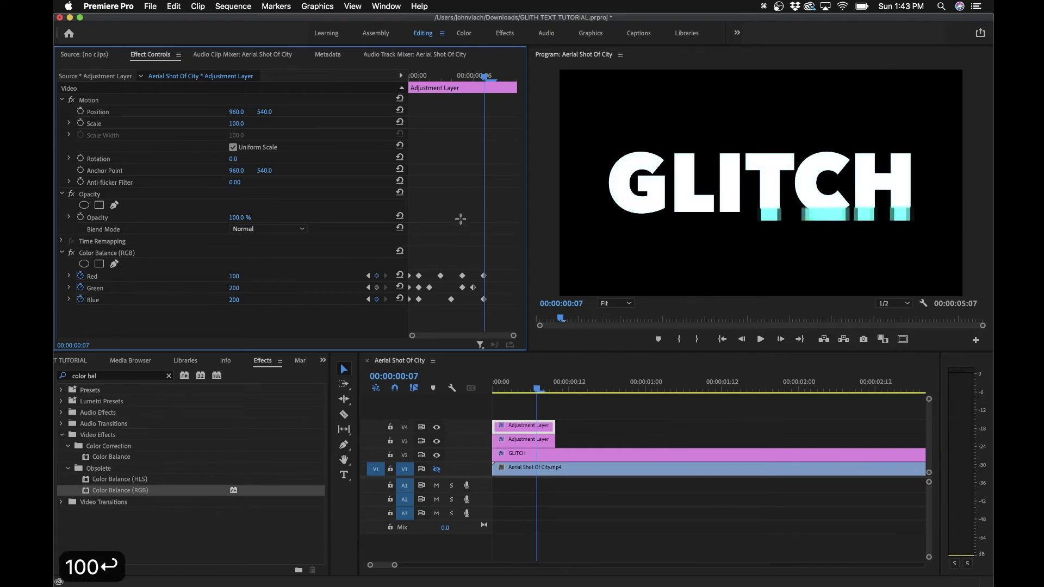
key(Right)
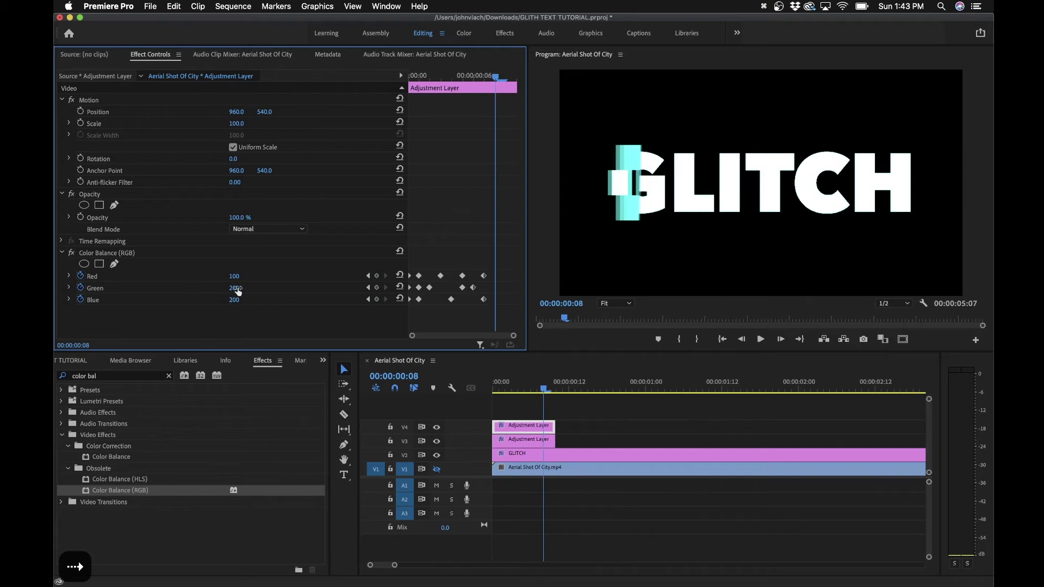
drag(234, 288, 196, 276)
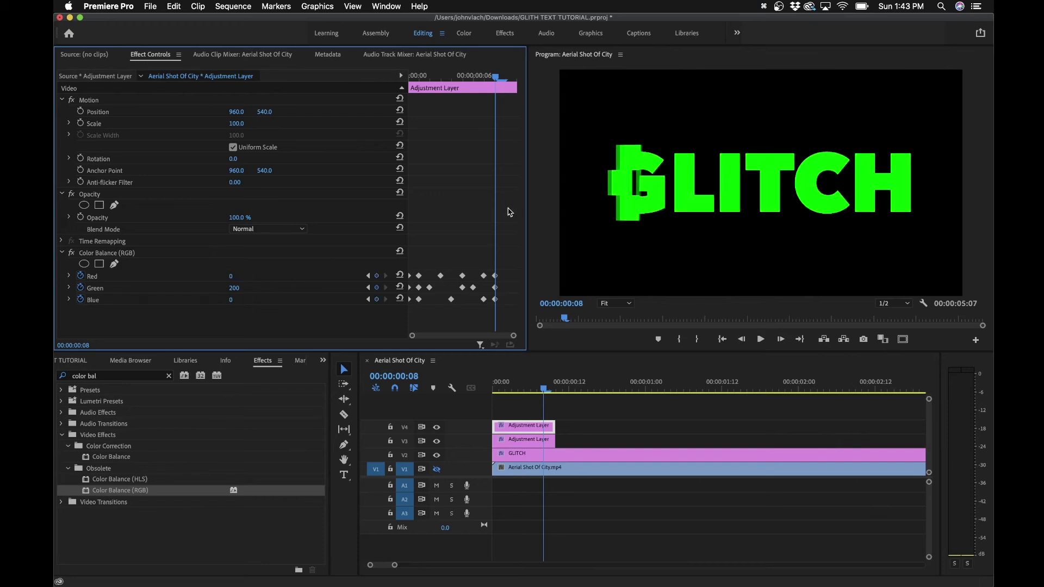
key(Right)
drag(230, 275, 306, 276)
drag(228, 299, 308, 299)
click(617, 419)
key(Home)
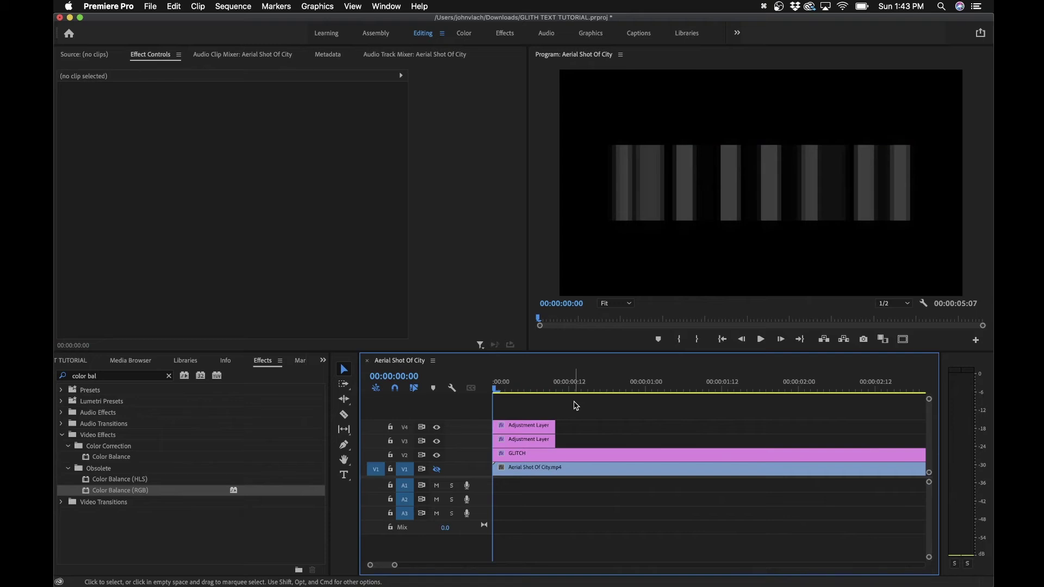
key(space)
key(space)
key(Home)
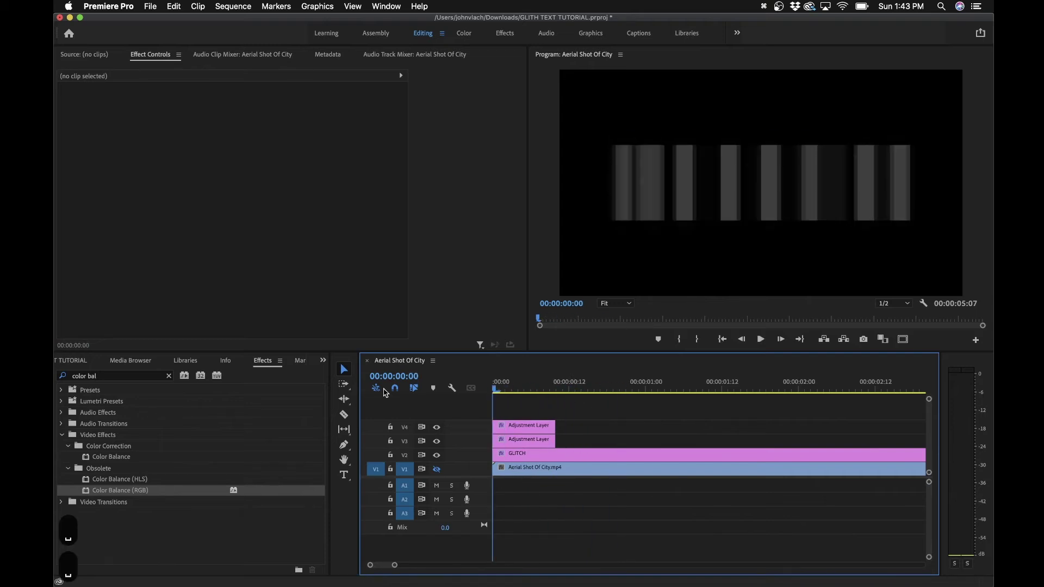
key(space)
key(space)
click(511, 383)
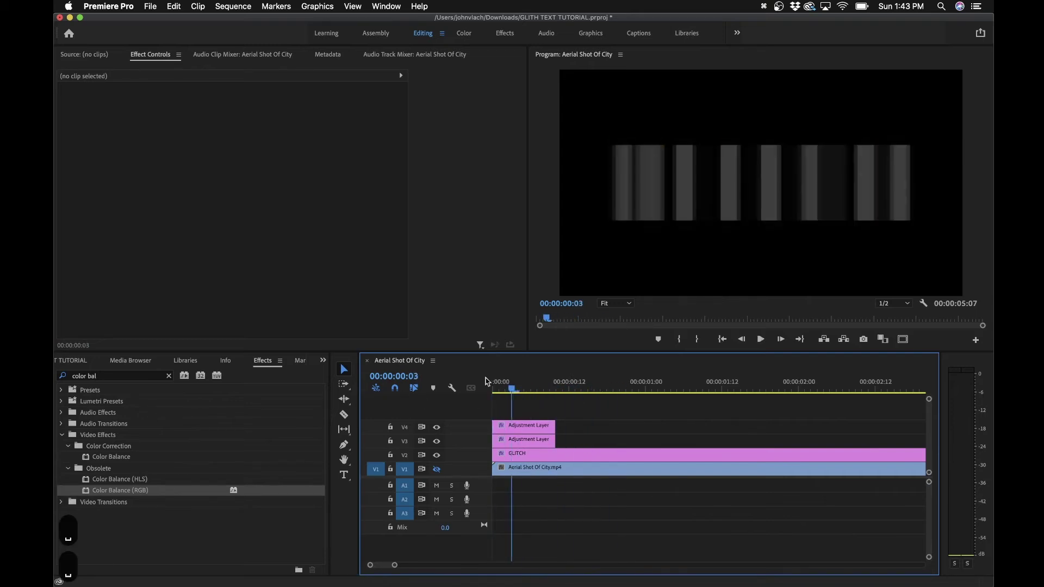
key(Home)
key(d)
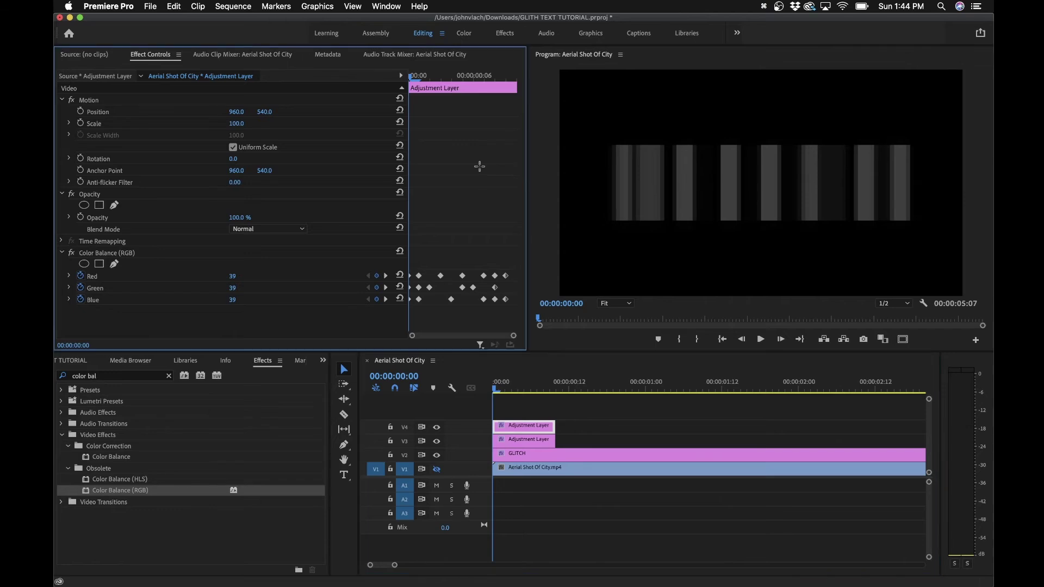
click(582, 415)
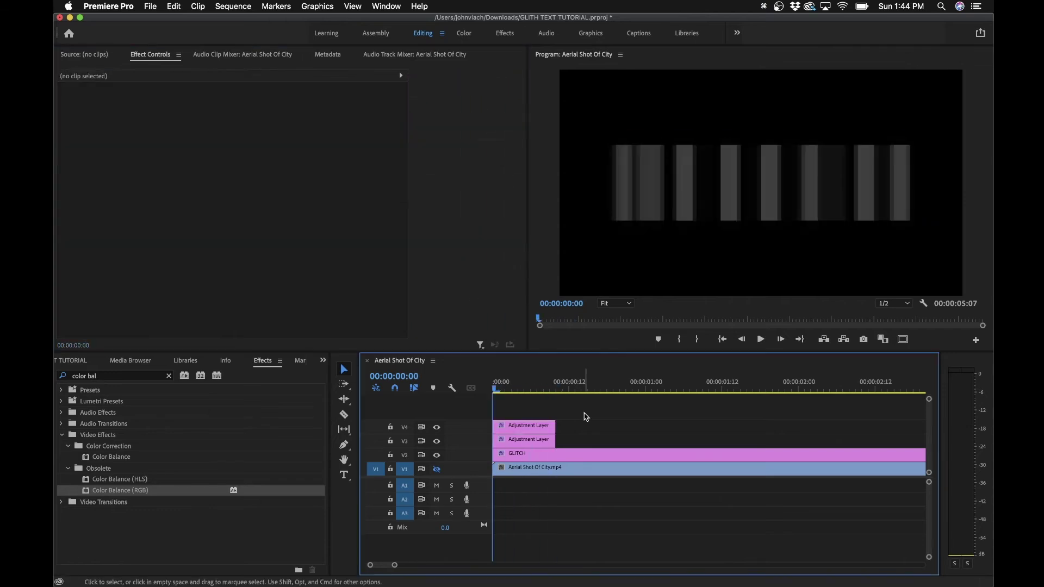
Step: Search effects for 'iris' and drop Iris Cross onto the start of the GLITCH clip on V2
click(530, 459)
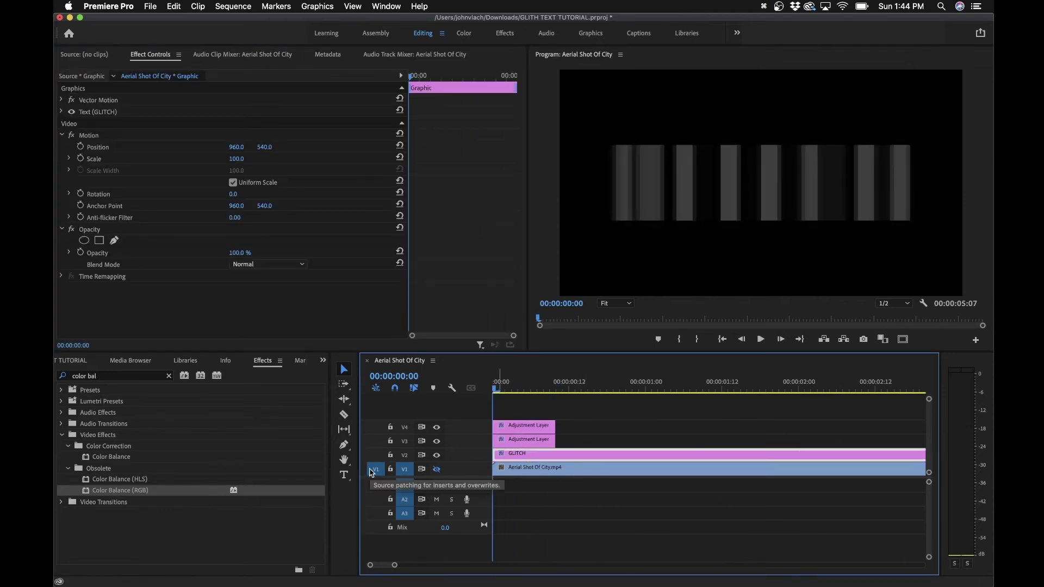
click(169, 376)
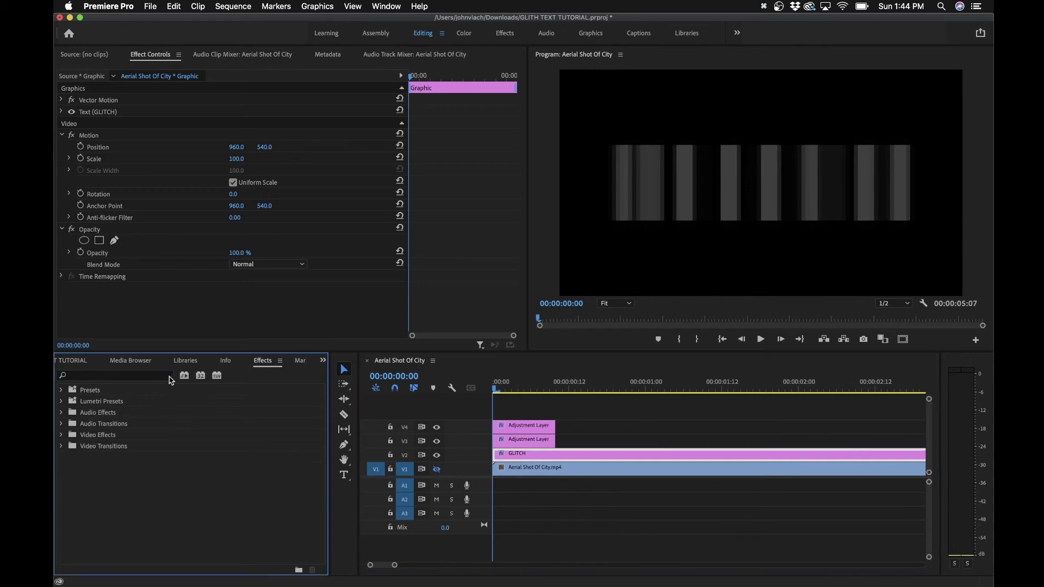
click(137, 376)
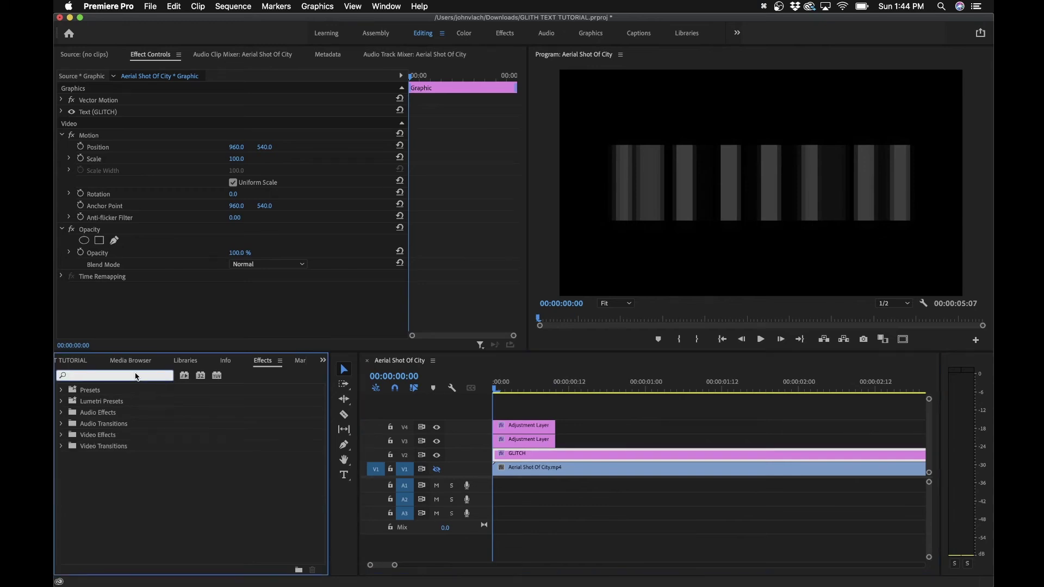
text(iris)
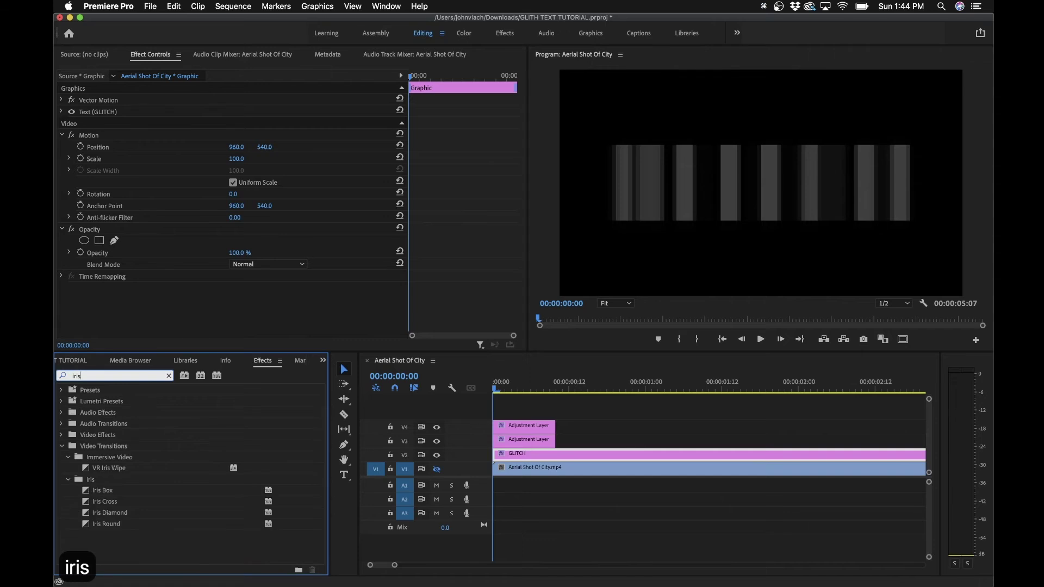
drag(110, 505, 499, 456)
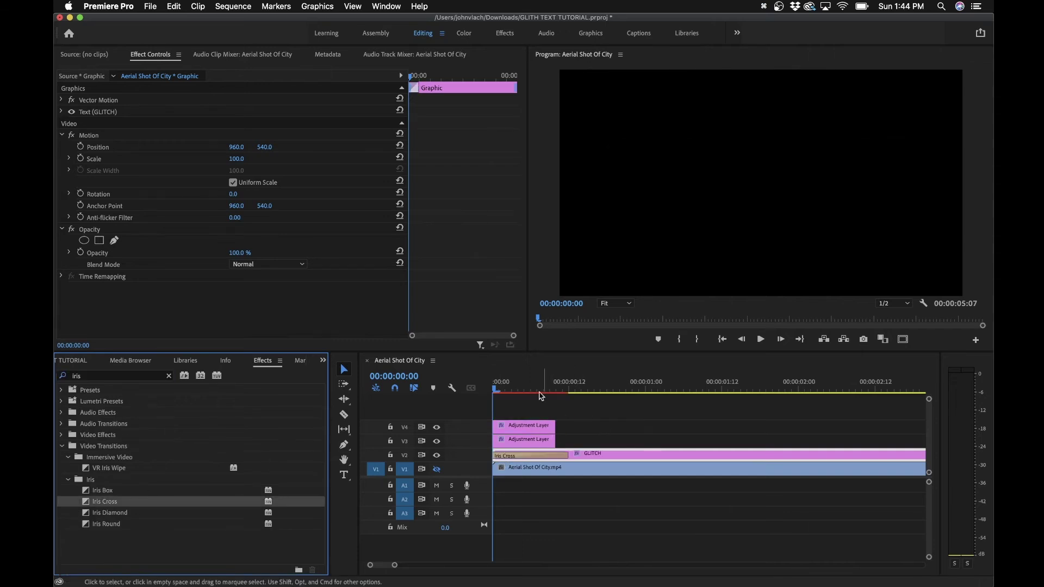
mouse_move(508, 389)
mouse_down()
mouse_move(517, 388)
mouse_move(498, 388)
mouse_up()
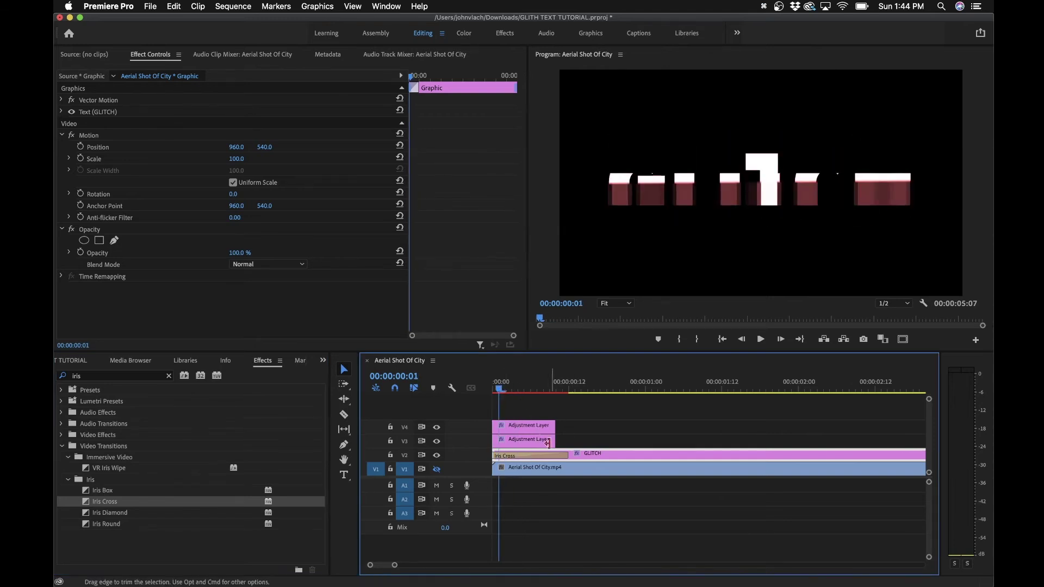
click(532, 457)
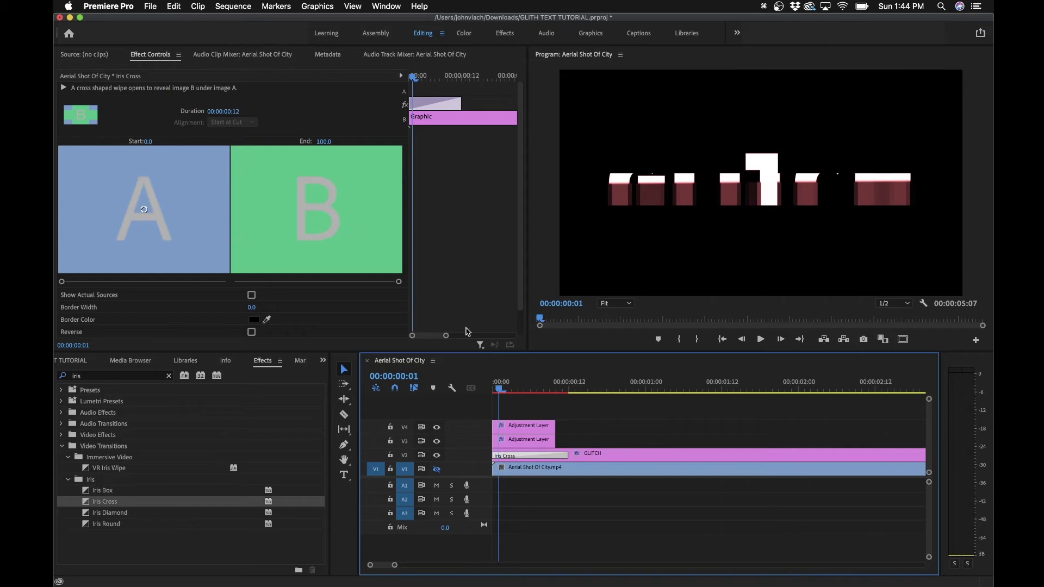
Step: Set the Iris Cross End value to 30, then scrub and play to check it
click(325, 141)
text(30)
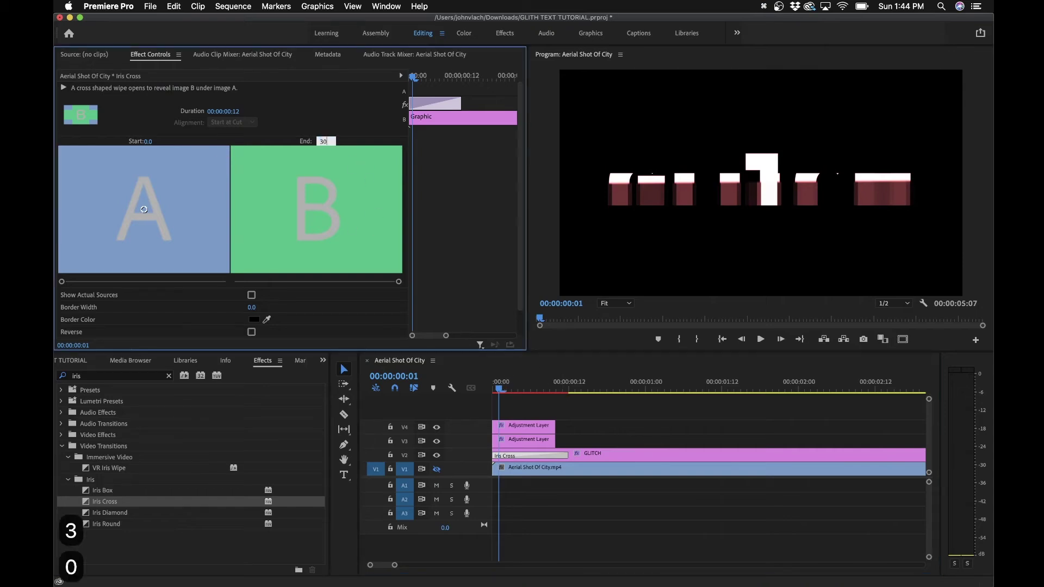
key(Return)
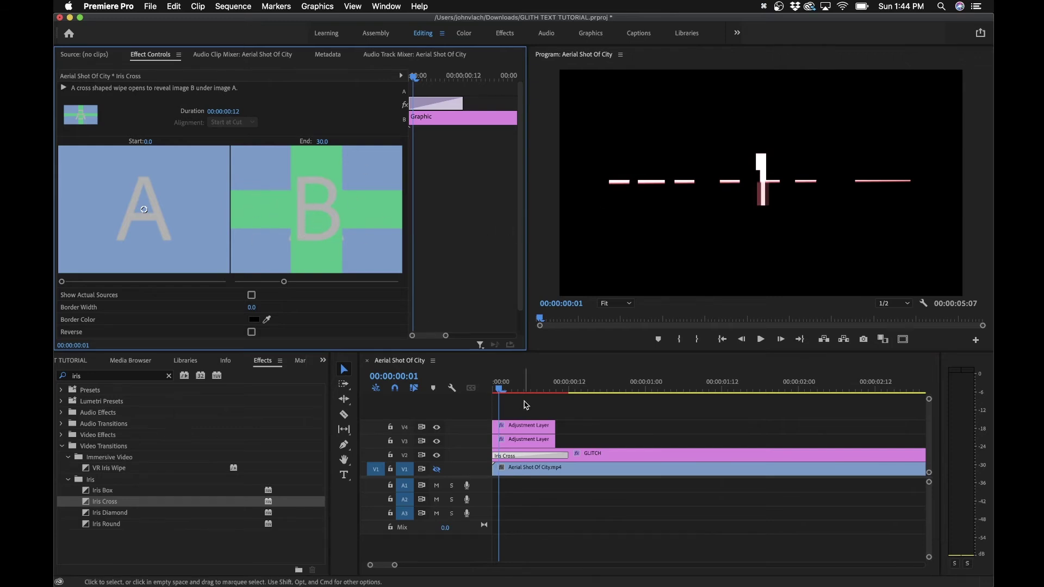
mouse_move(500, 386)
mouse_down()
mouse_move(575, 387)
mouse_move(492, 387)
mouse_up()
key(space)
key(space)
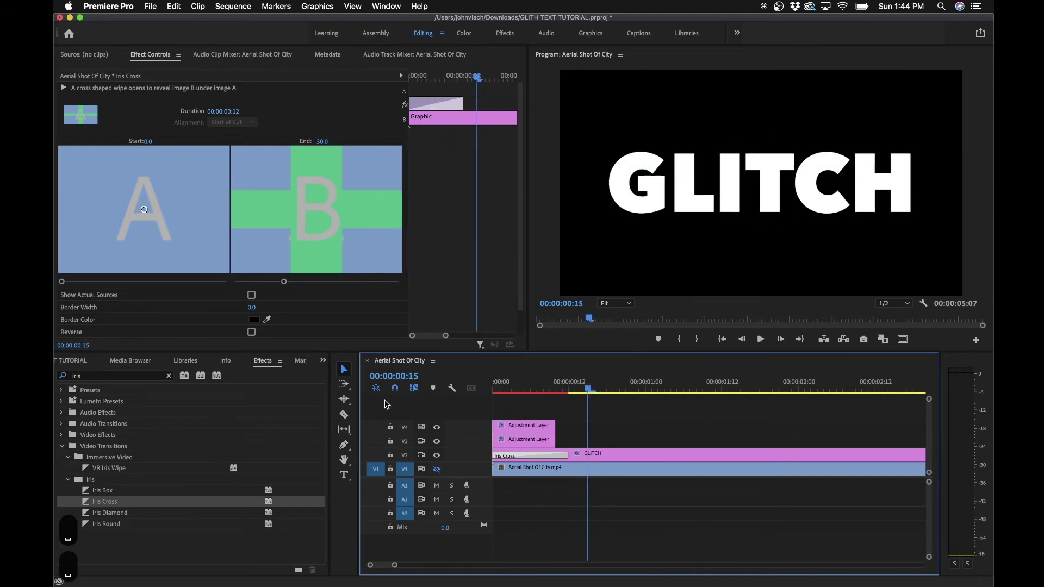
Step: Trim the Iris Cross transition from 12 to 6 frames, then shorter, and play it back
drag(564, 454, 530, 455)
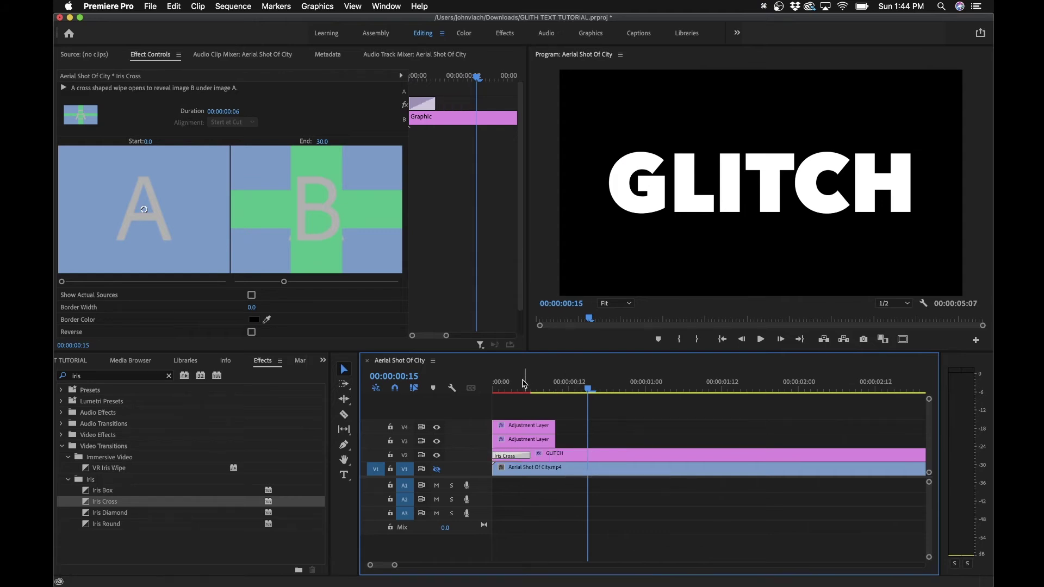
key(Home)
click(597, 418)
key(space)
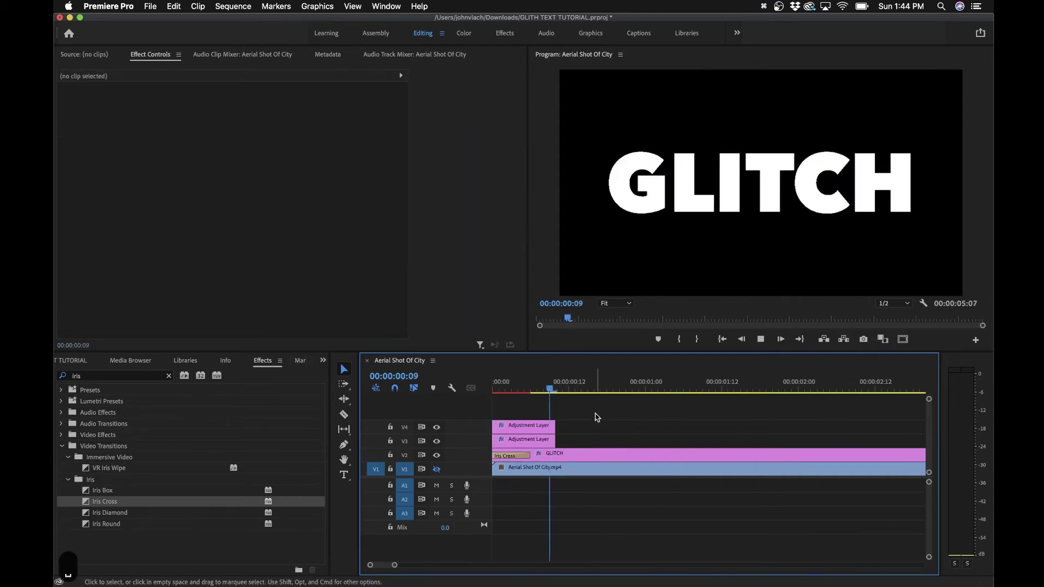
key(space)
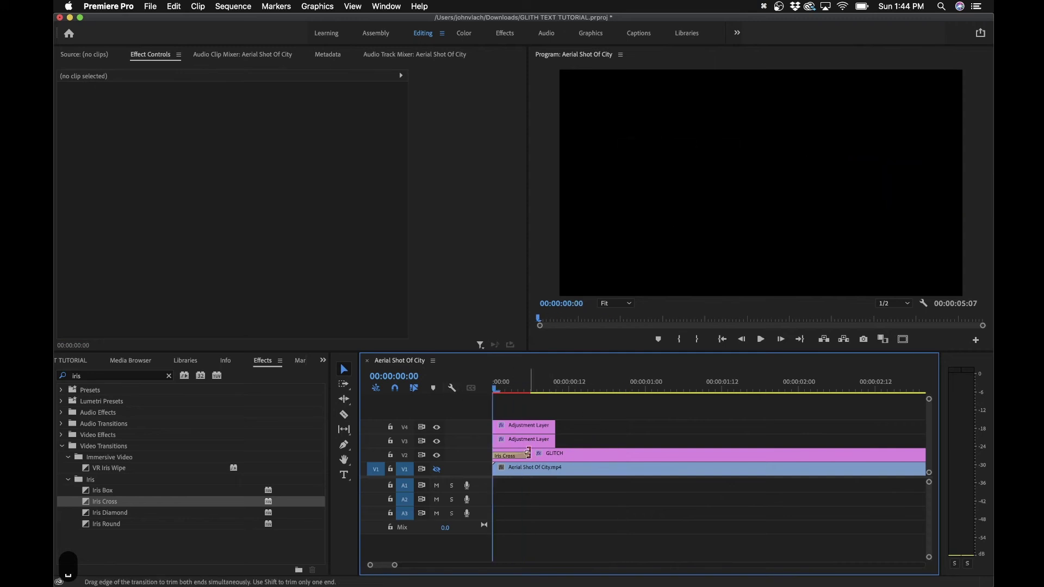
drag(530, 455, 517, 454)
key(space)
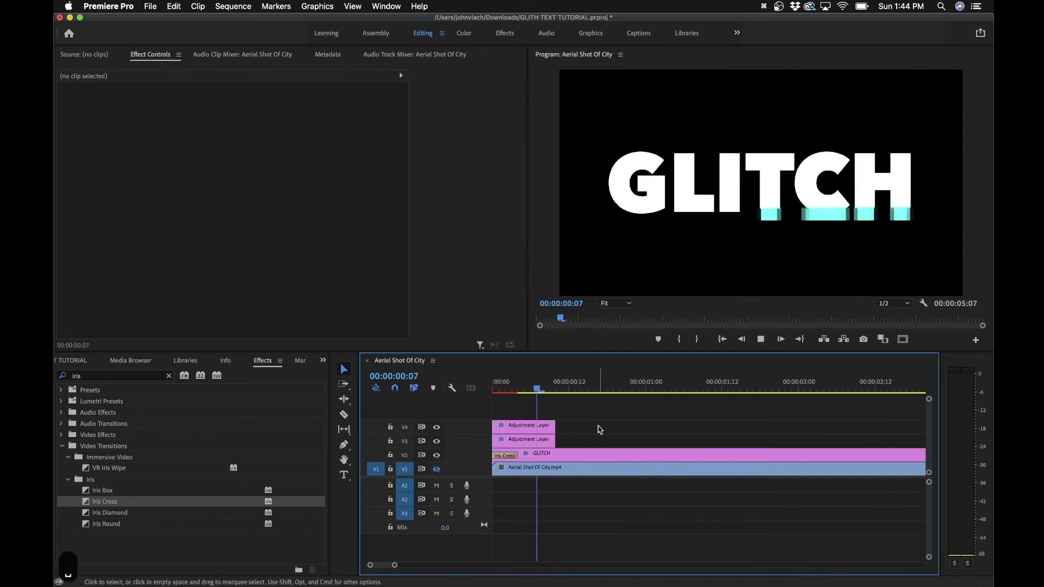
Step: Step through the opening frames, replay them, then zoom out and park the playhead at 00:00:01:13
click(506, 390)
drag(505, 390, 496, 392)
key(Right)
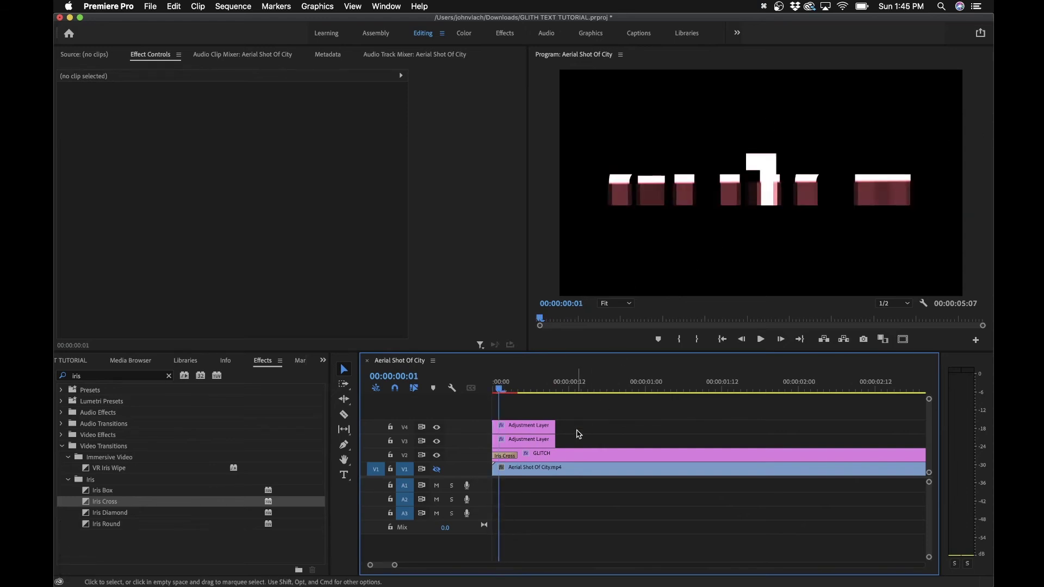
key(Right)
key(Right)
key(Right)
key(Right)
key(Right)
key(Right)
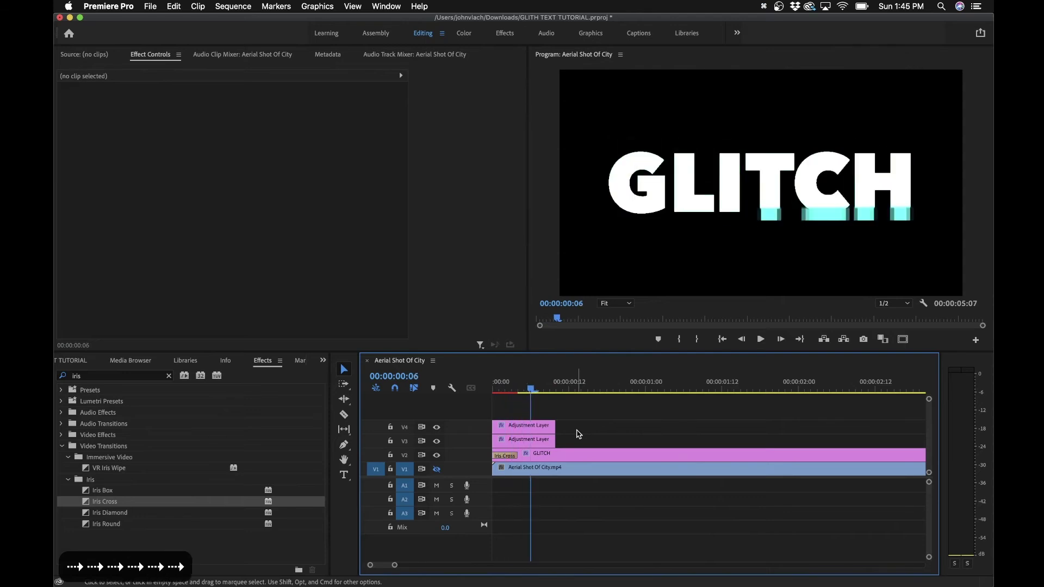
key(Right)
key(Left)
key(Left)
key(Left)
key(Left)
key(Left)
key(Left)
key(Left)
key(Left)
key(Left)
key(Left)
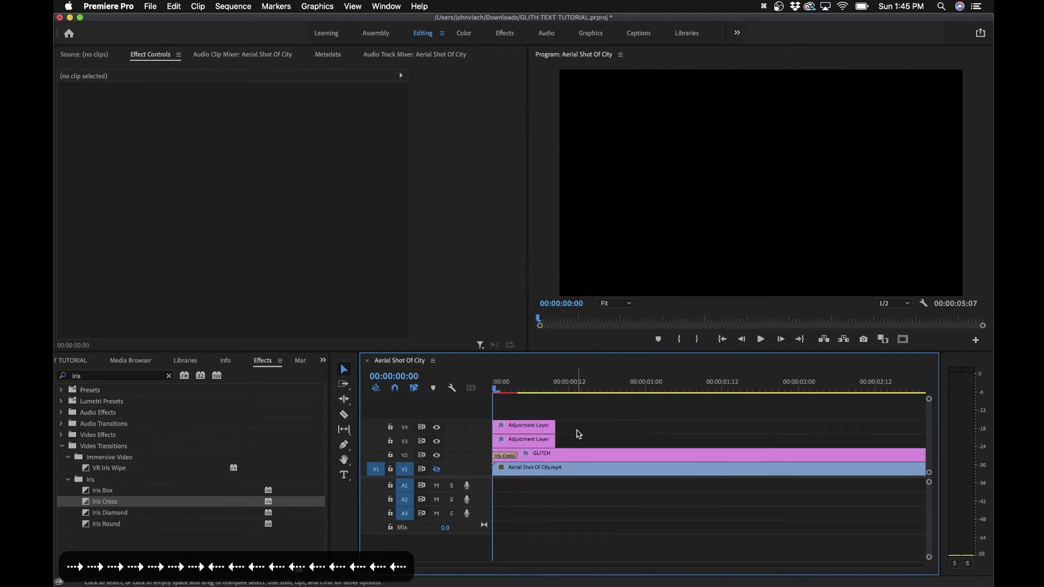
key(space)
key(space)
key(minus)
key(minus)
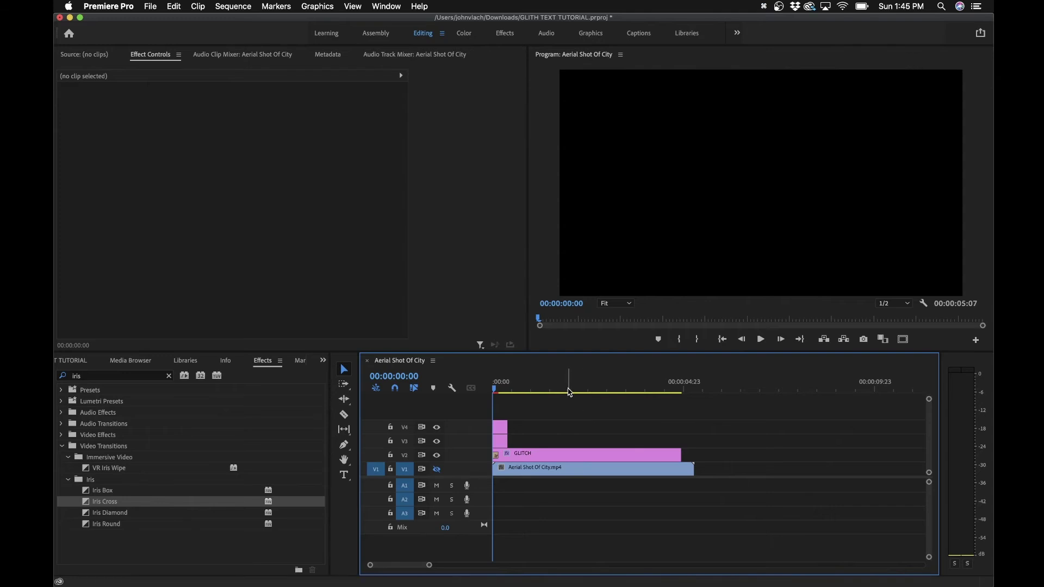
click(551, 388)
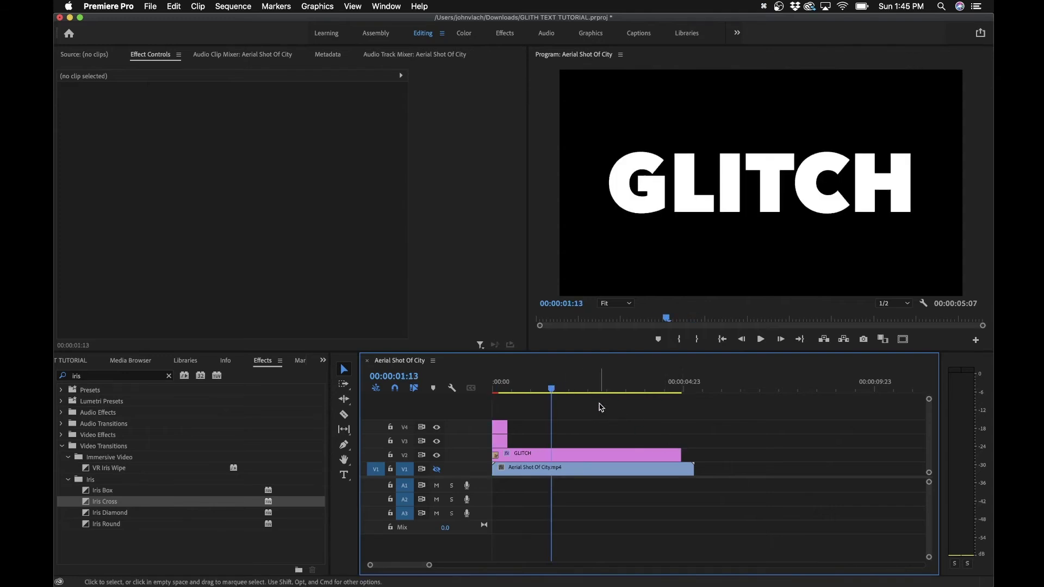
drag(562, 388, 567, 388)
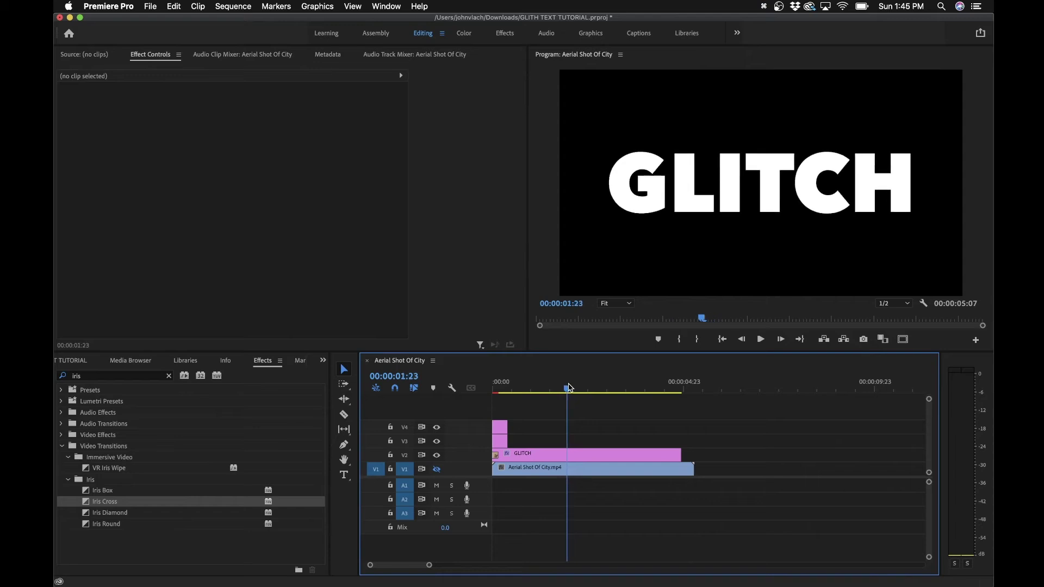
drag(685, 451, 568, 450)
key(equal)
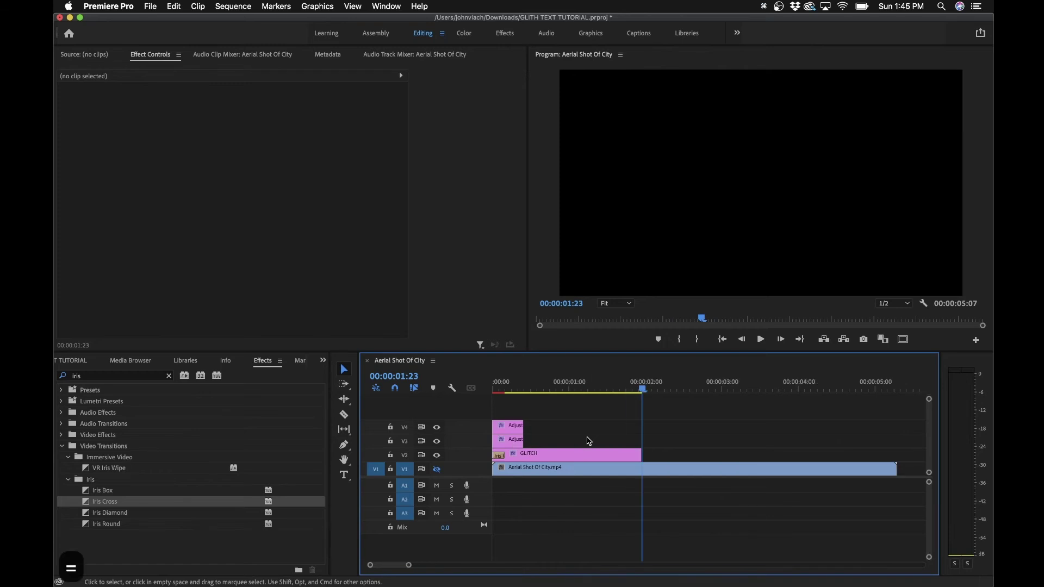
key(Left)
key(Home)
key(space)
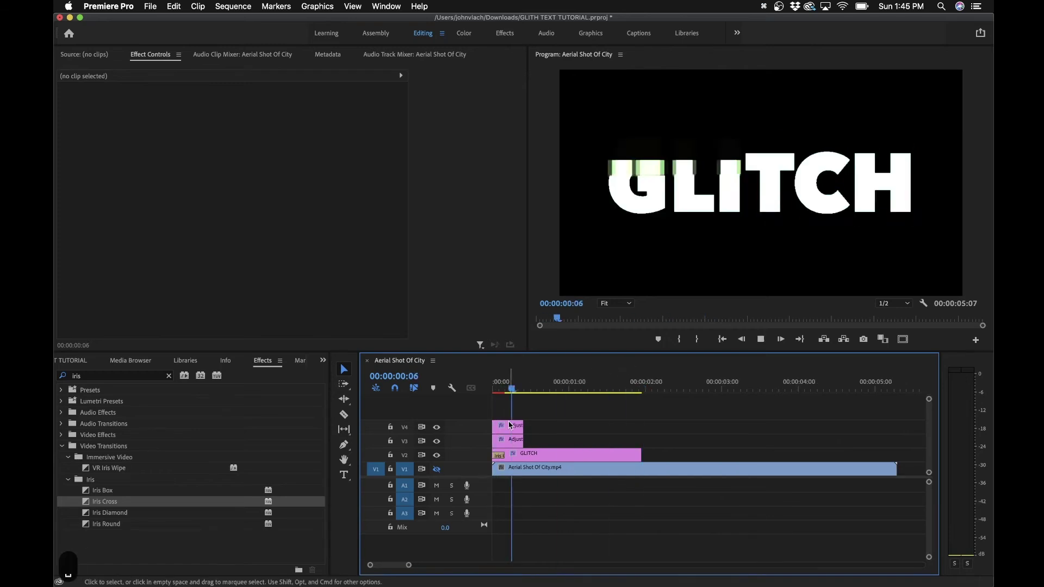
key(space)
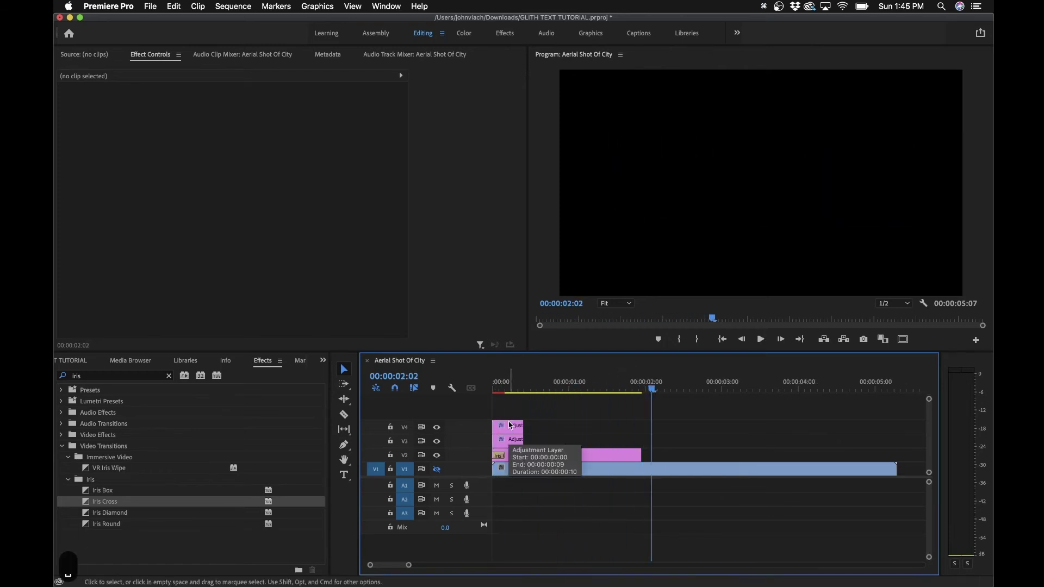
Step: Option-drag the V3 adjustment layer to duplicate it at 00:00:01:13, then preview and select the copy
click(610, 389)
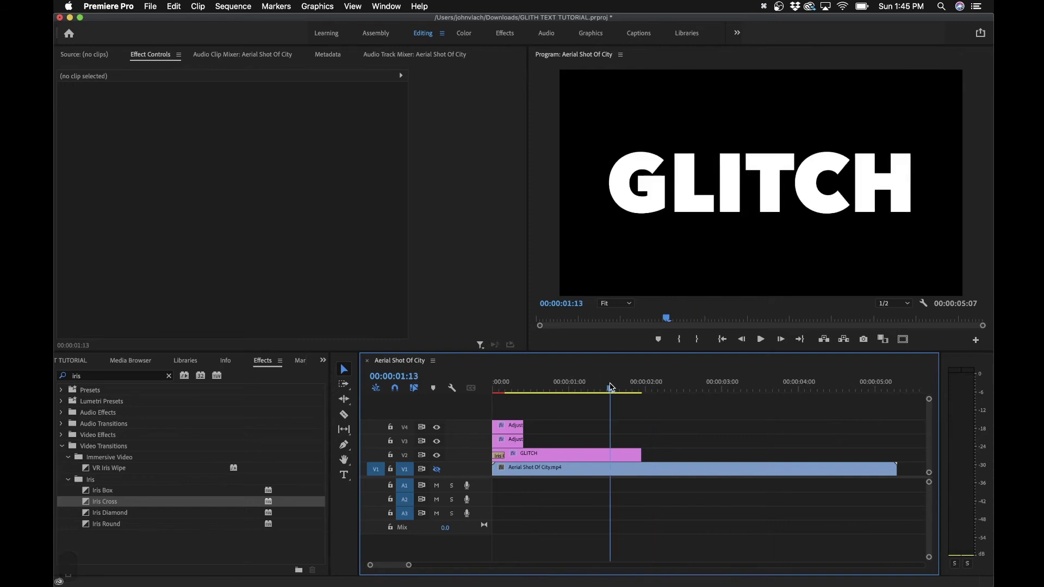
click(501, 440)
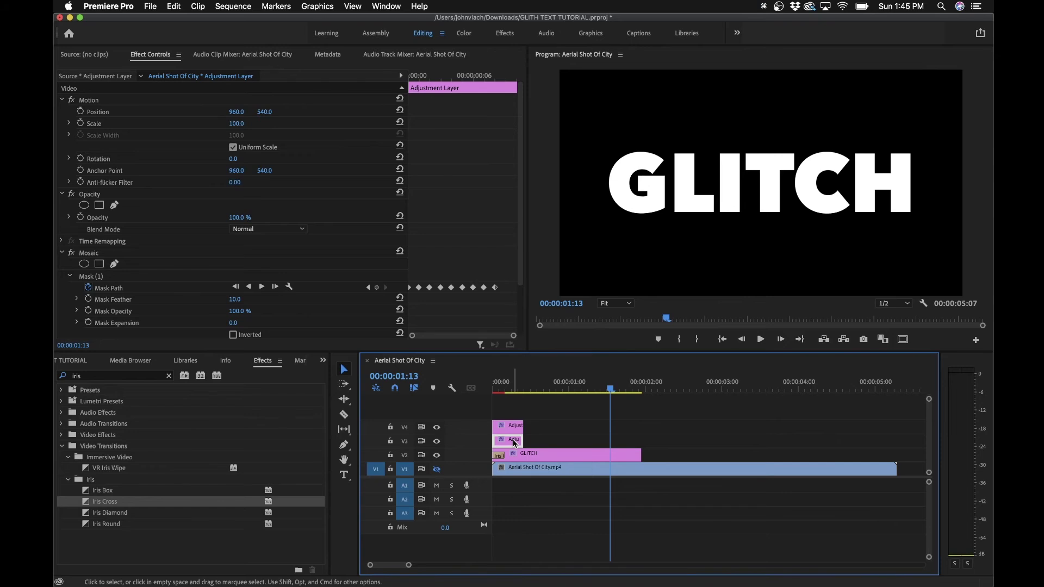
drag(513, 439, 630, 444)
click(650, 417)
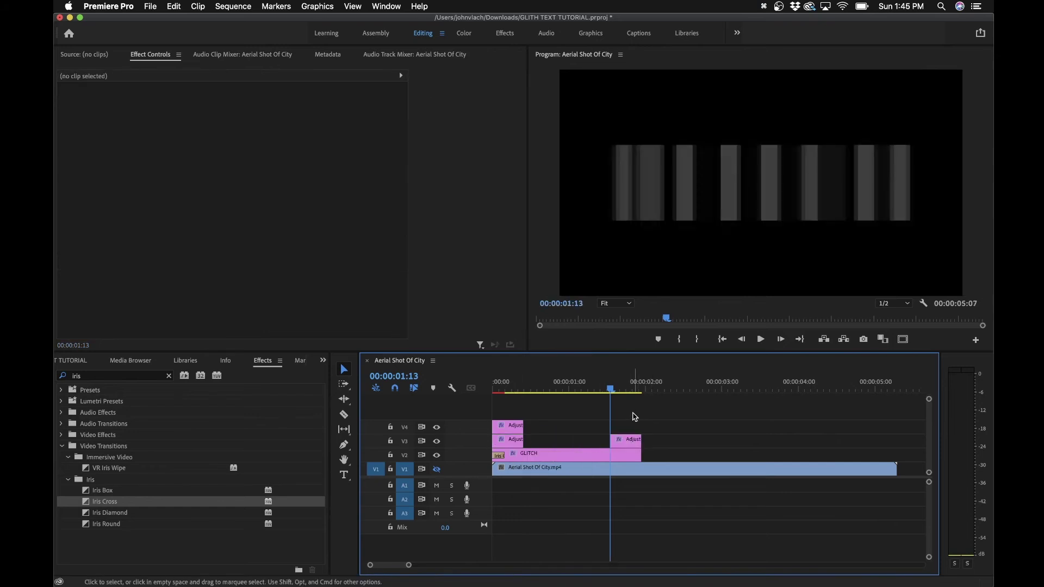
key(space)
key(space)
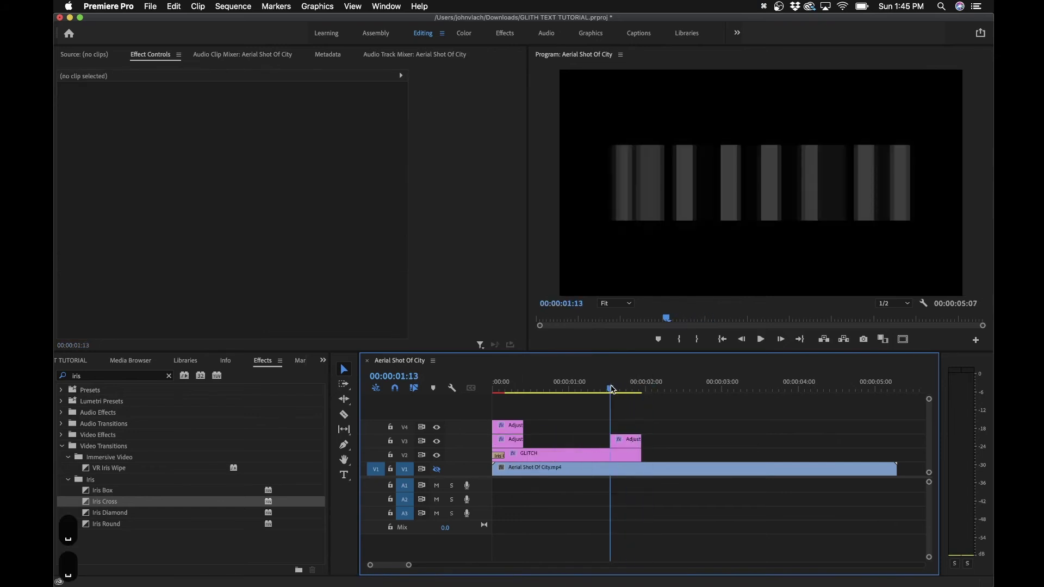
click(629, 442)
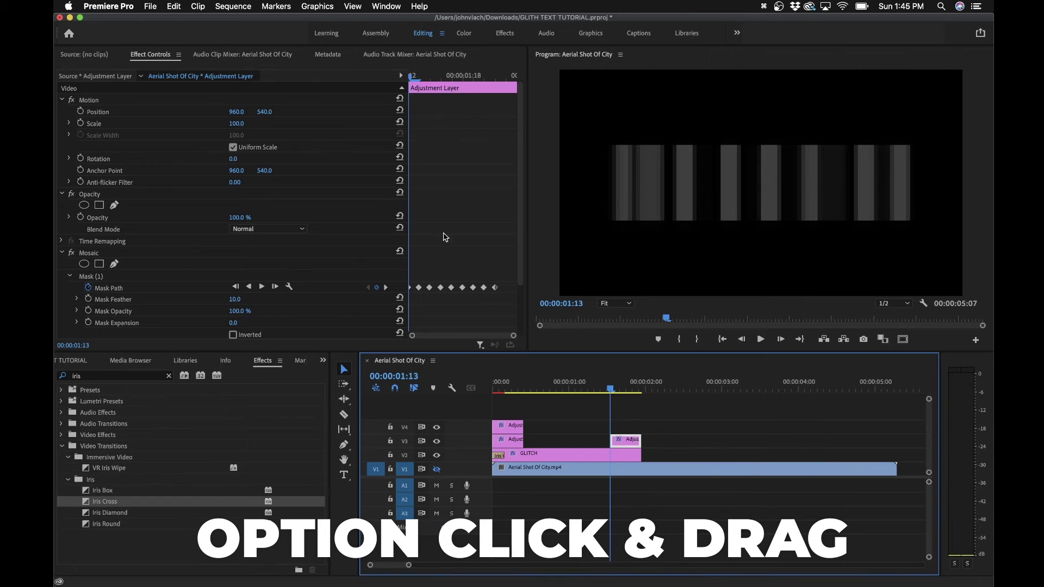
scroll(443, 237, down, 3)
Step: Delete the existing Mask Path and Vertical Blocks keyframes on the copied layer
click(88, 226)
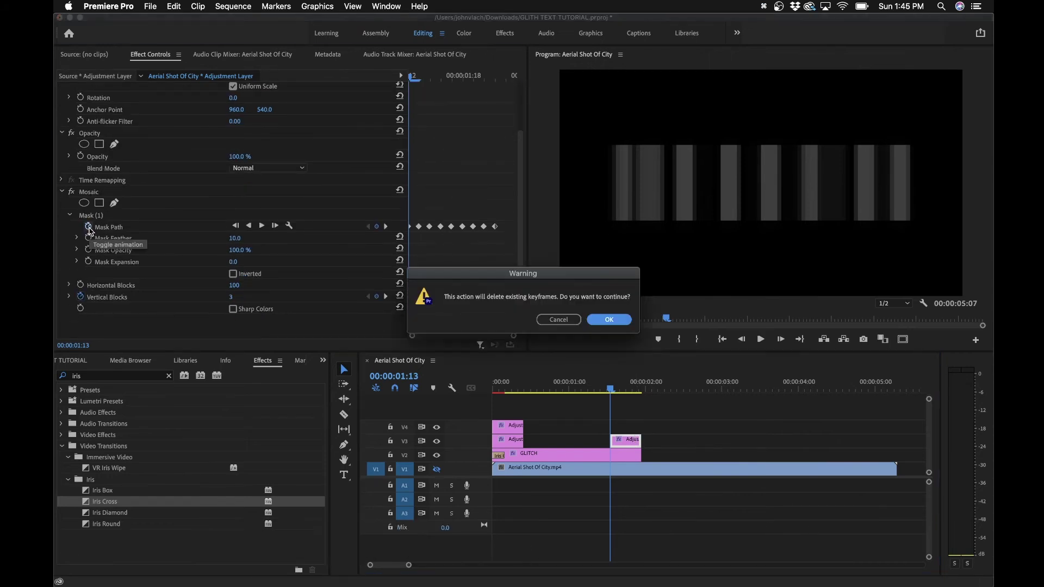
key(Return)
click(81, 296)
key(Return)
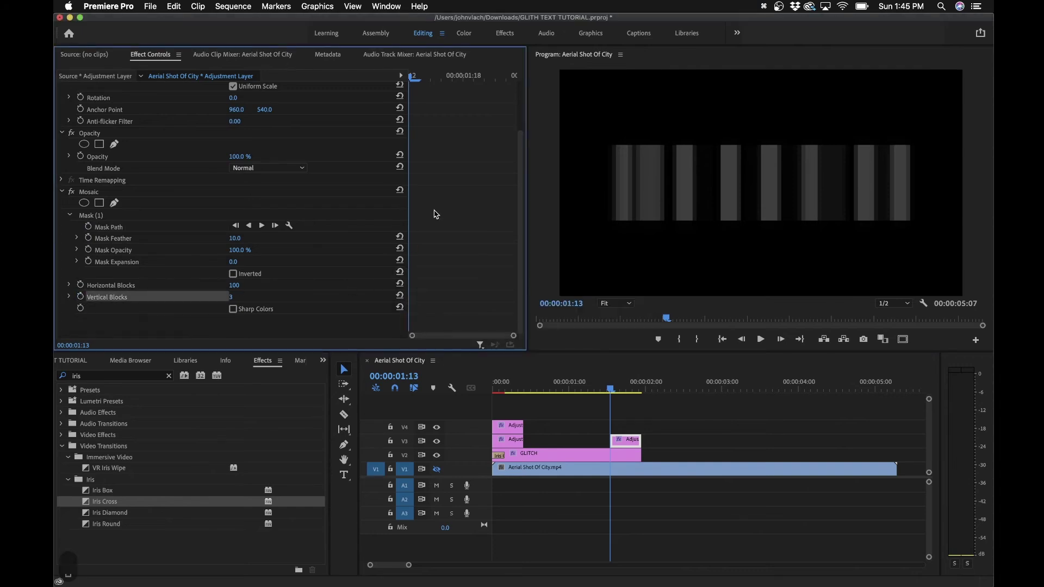
Step: Set Vertical Blocks to 20 and start a new Mask Path keyframe at 00:00:01:13
click(471, 280)
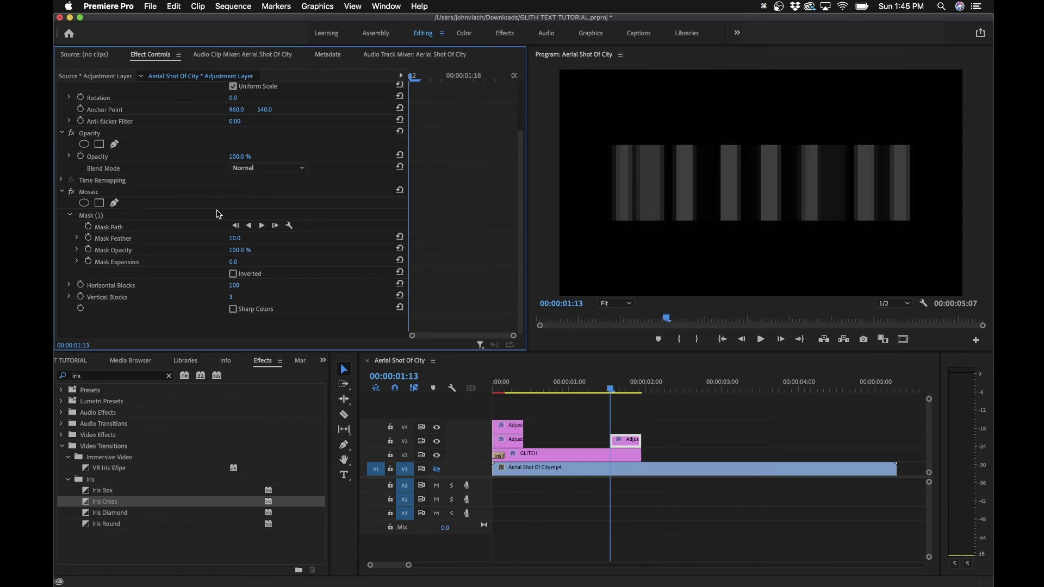
click(94, 217)
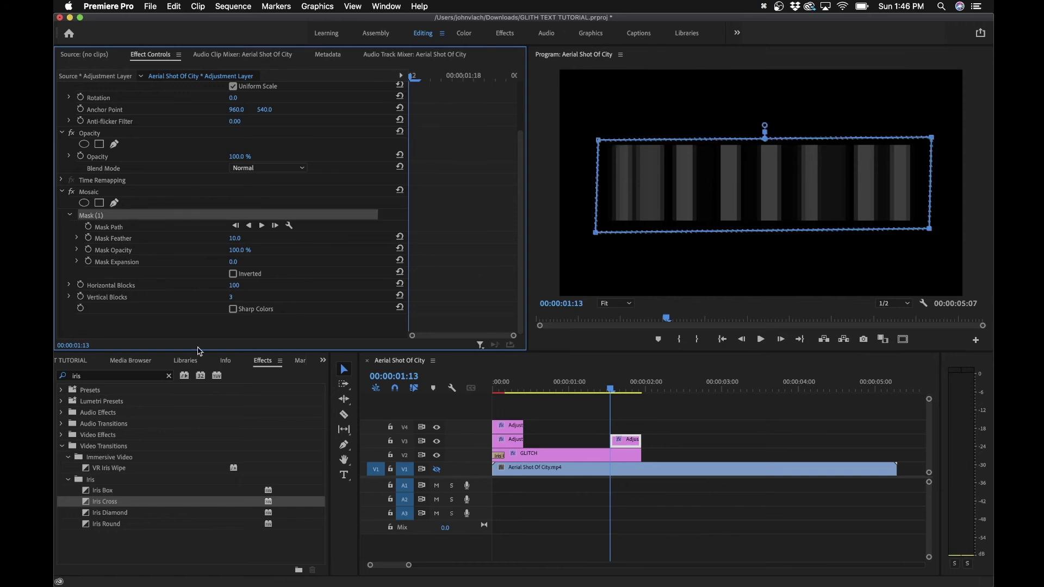
click(232, 297)
text(2)
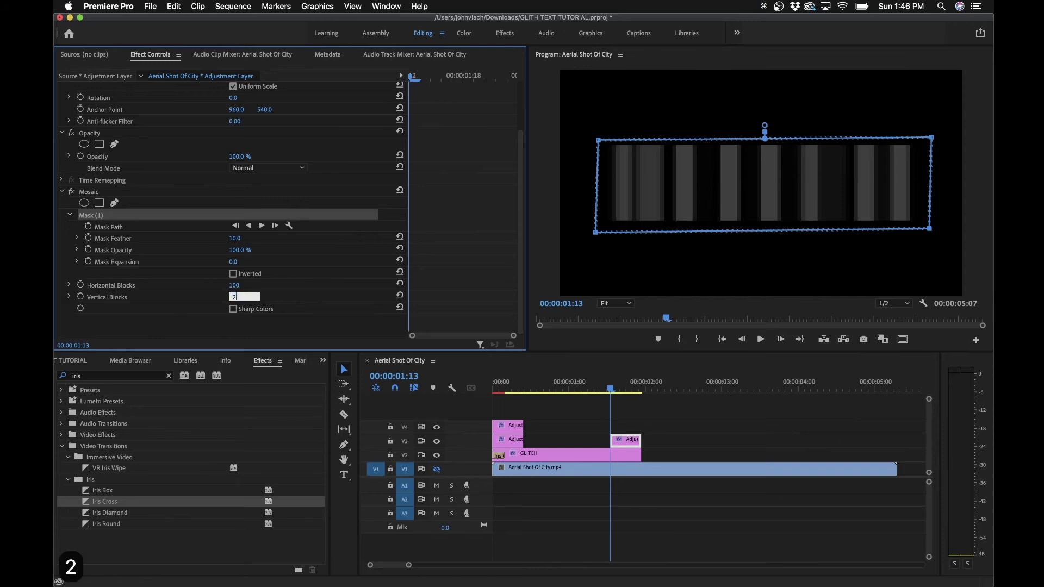
text(0)
key(Return)
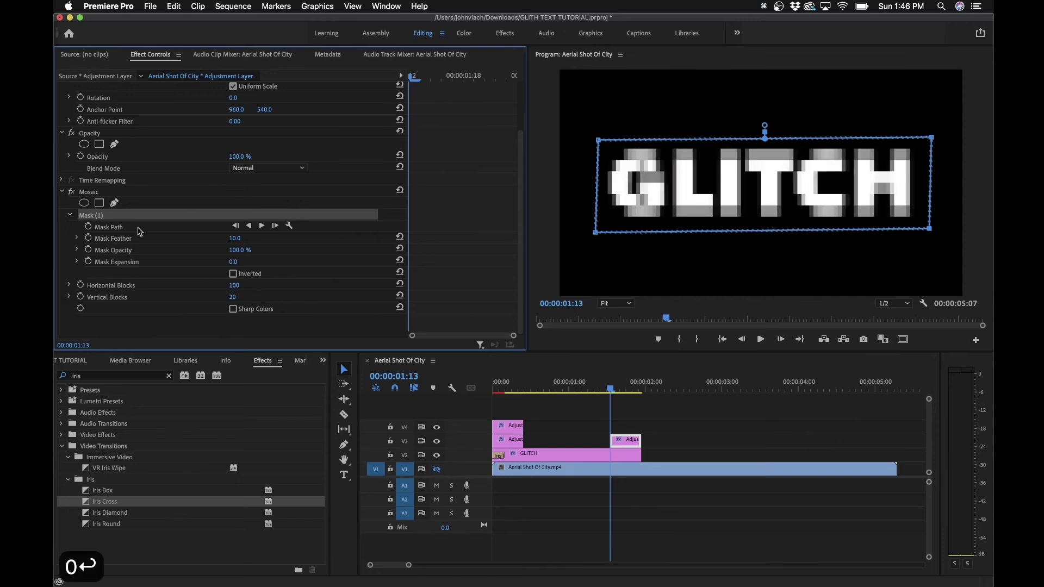
click(88, 227)
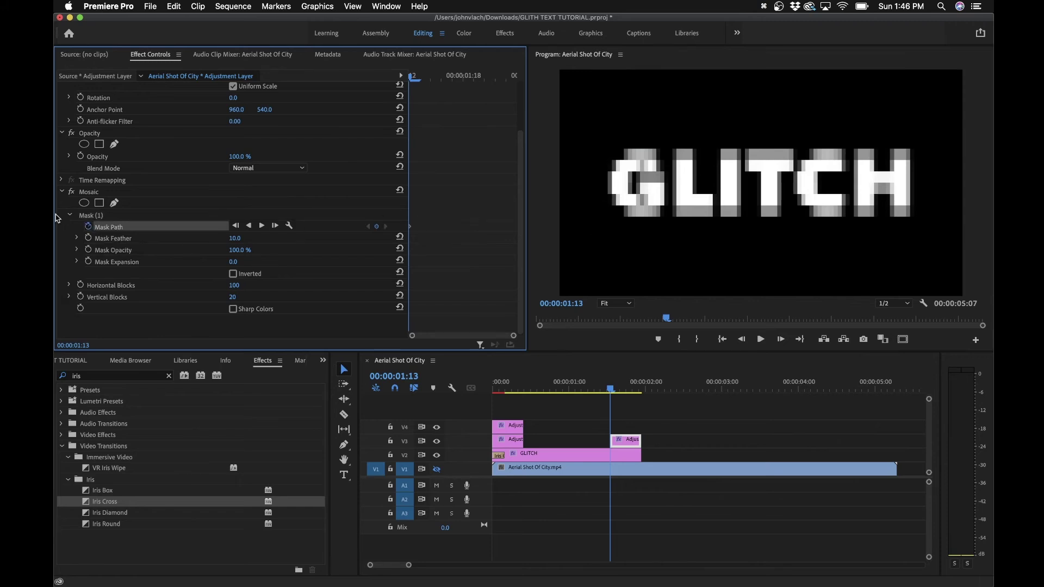
Step: Keyframe the mosaic mask at the lower right, then over the top of GLITCH
click(85, 215)
drag(773, 194, 991, 251)
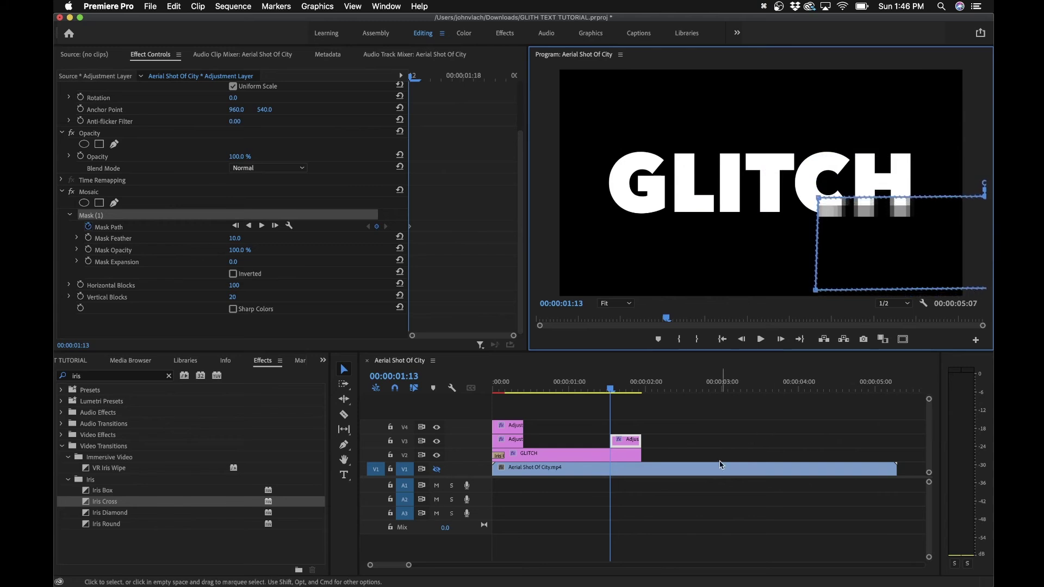
click(710, 433)
key(Right)
click(619, 443)
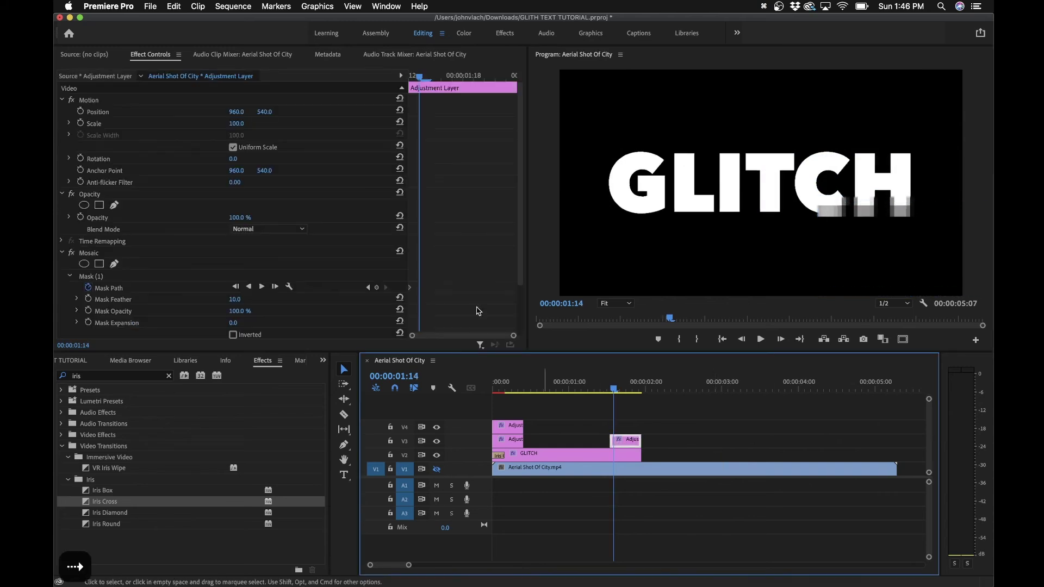
click(104, 276)
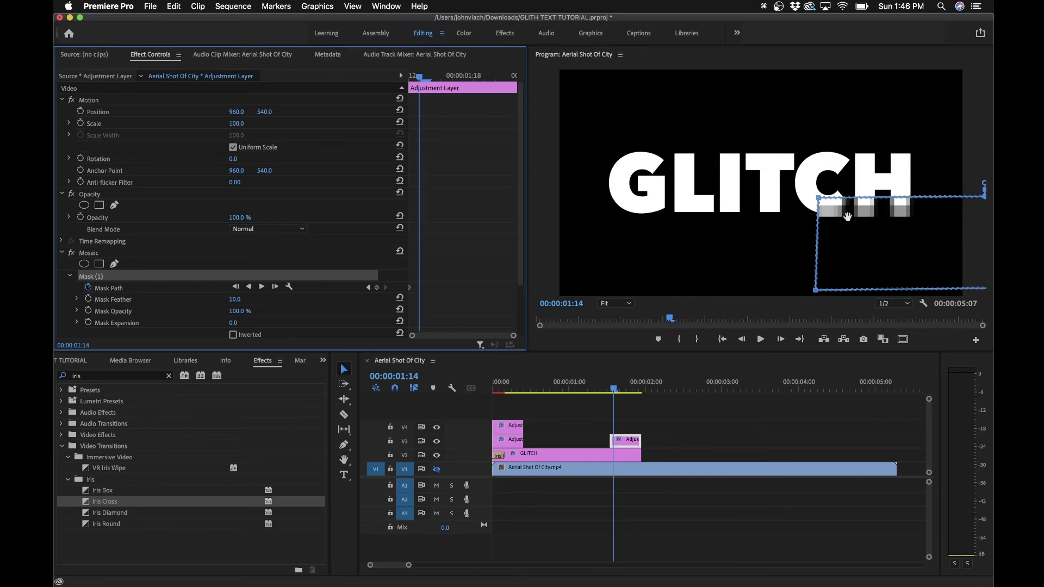
drag(847, 216, 640, 120)
click(461, 264)
key(Right)
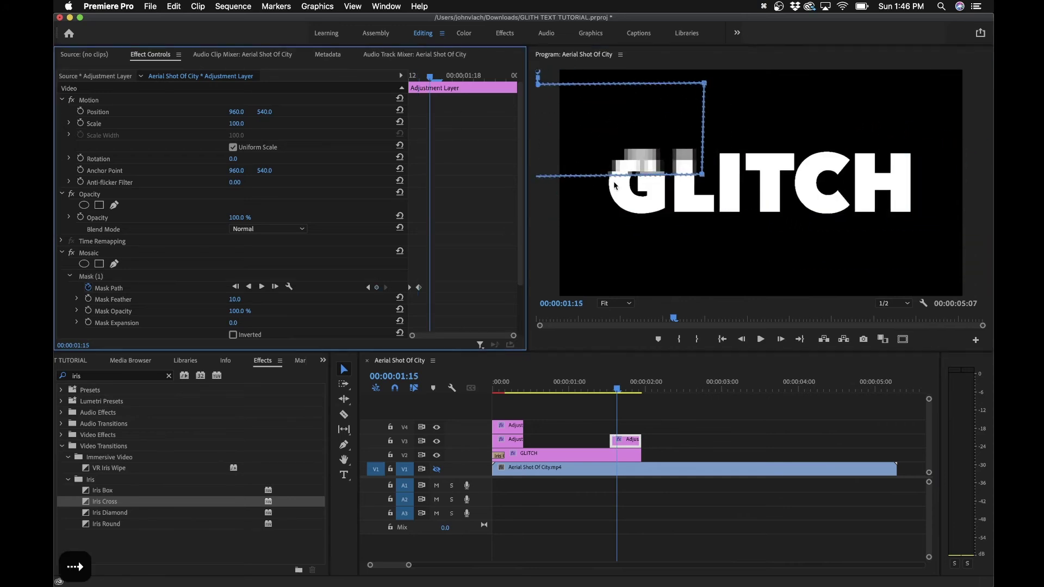
Step: Move the mask to GLITCH's lower half, top half, then lower right on successive frames
drag(614, 163, 927, 251)
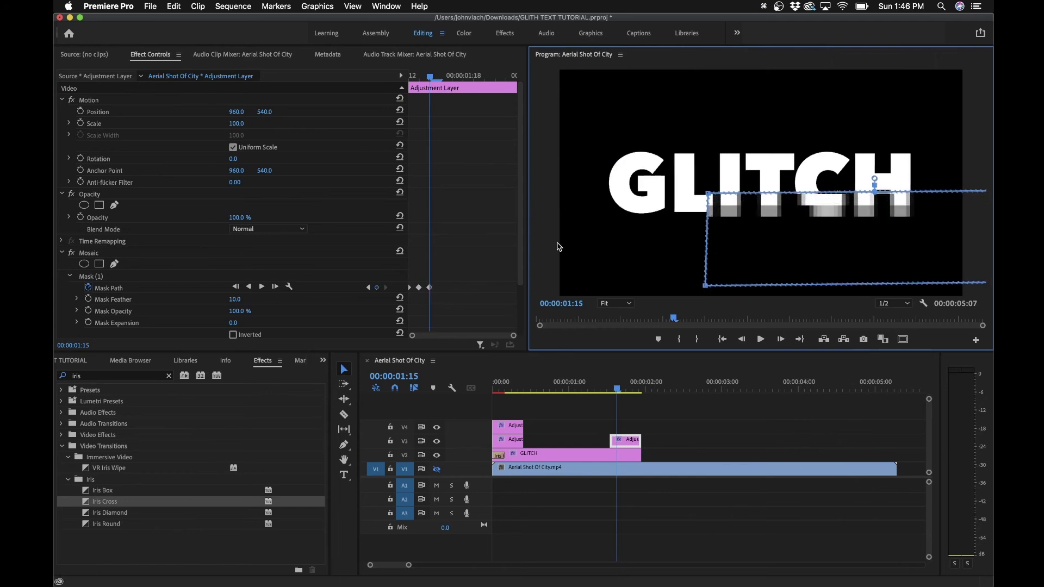
click(481, 244)
key(Right)
drag(909, 209, 590, 123)
click(465, 216)
key(Right)
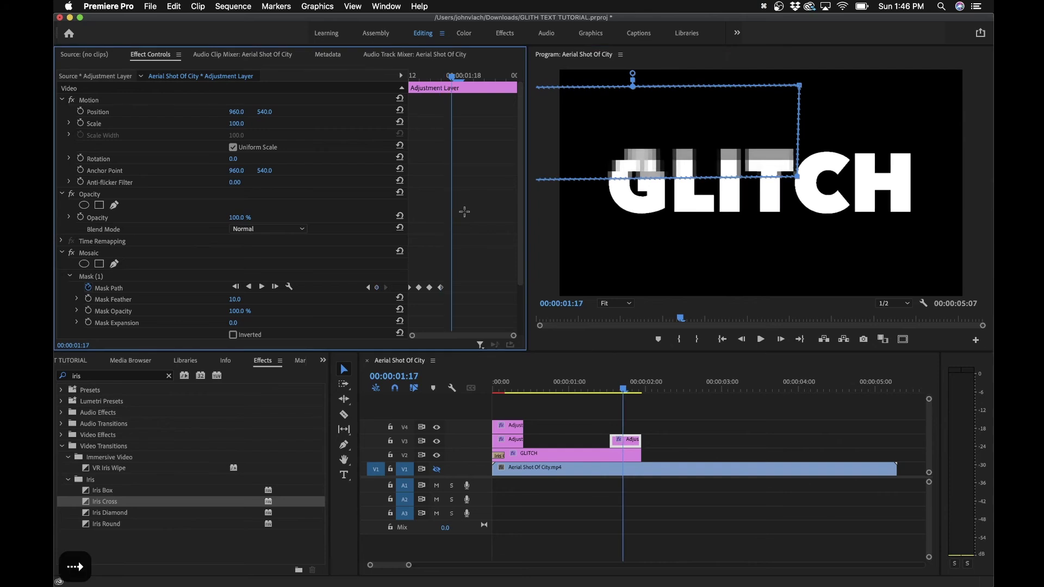
drag(602, 177, 580, 133)
click(458, 211)
key(Right)
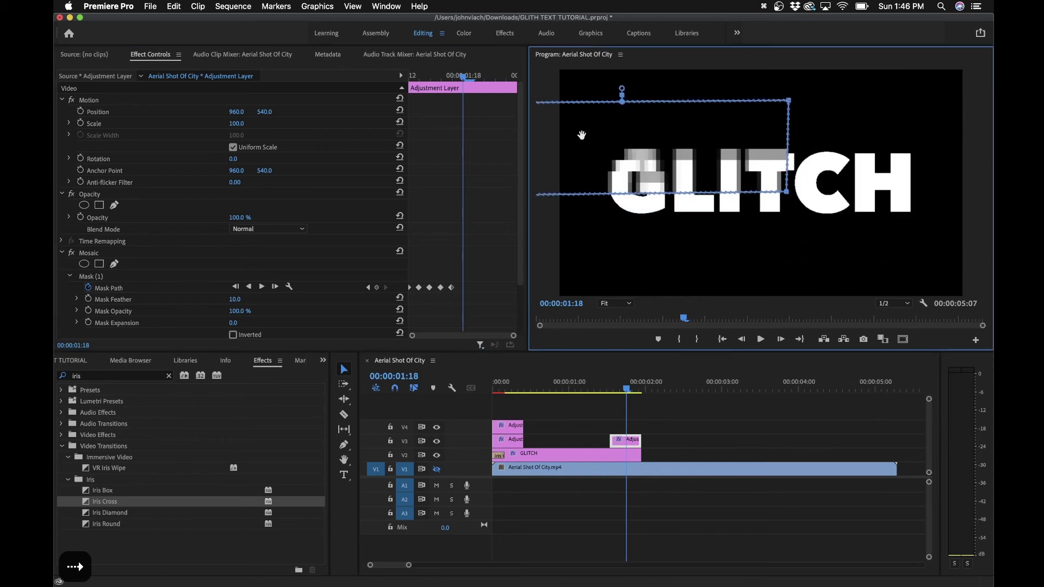
Step: Shift the mask across the word's top, below the word, then back over GLITCH
click(489, 204)
key(Right)
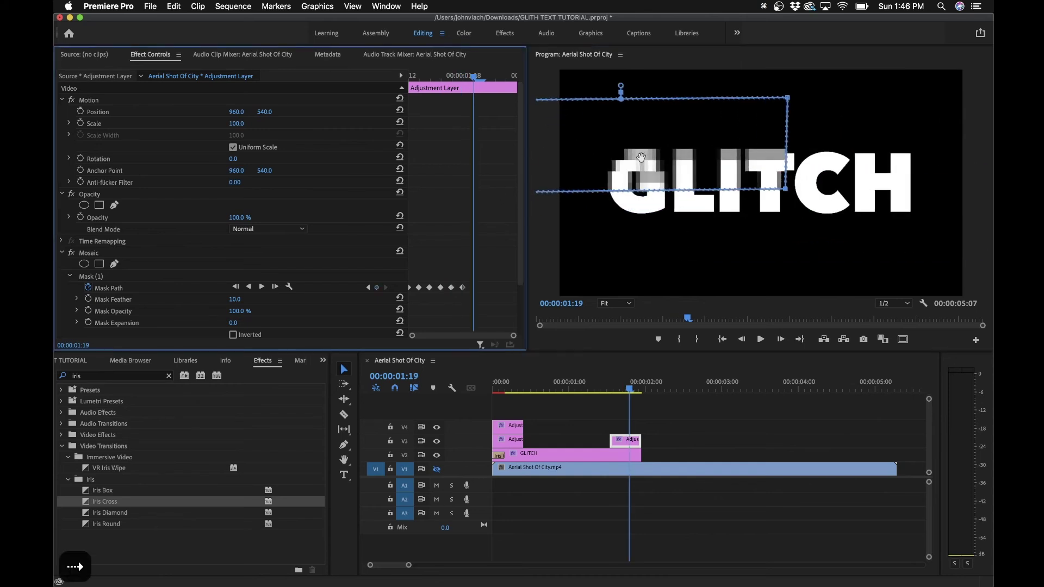
drag(641, 157, 792, 149)
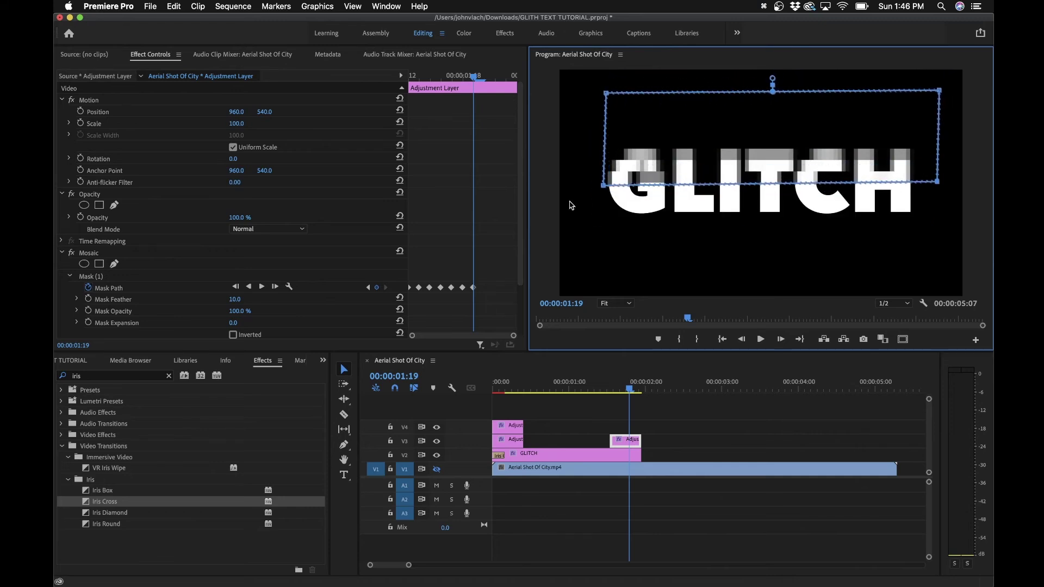
click(489, 204)
key(Right)
mouse_move(673, 176)
mouse_down()
mouse_move(680, 256)
mouse_move(683, 183)
mouse_up()
click(434, 214)
key(Right)
click(463, 200)
Step: Start Vertical Blocks keyframes at the copy's first frame, with 16 on the next frame
scroll(204, 300, down, 3)
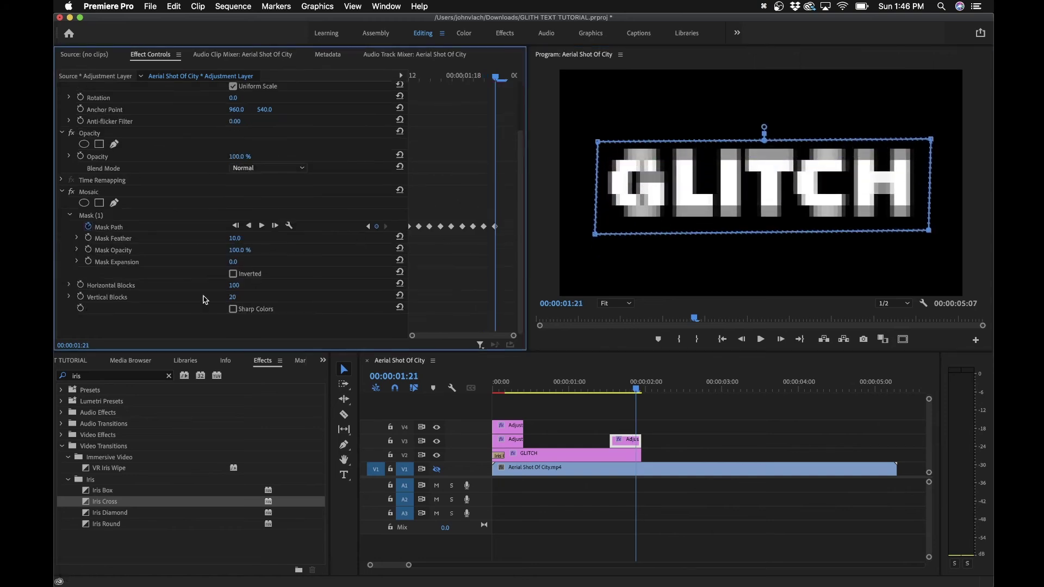
key(Up)
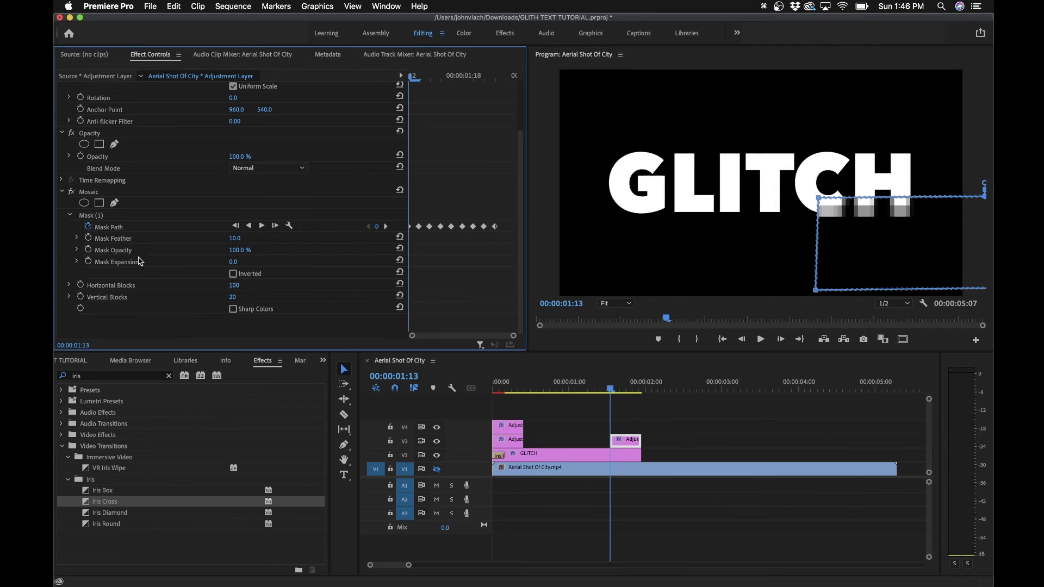
click(80, 297)
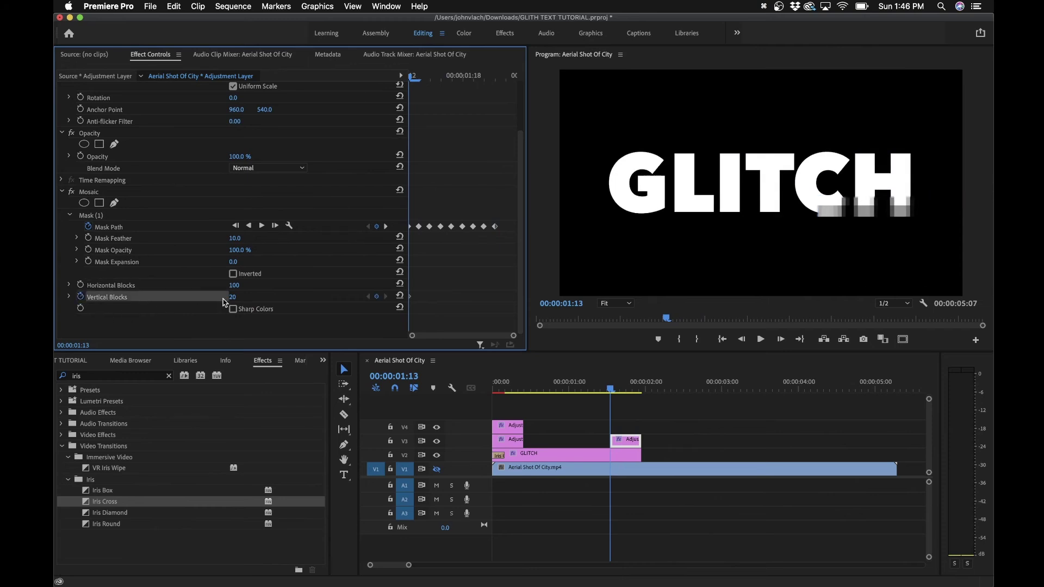
key(Right)
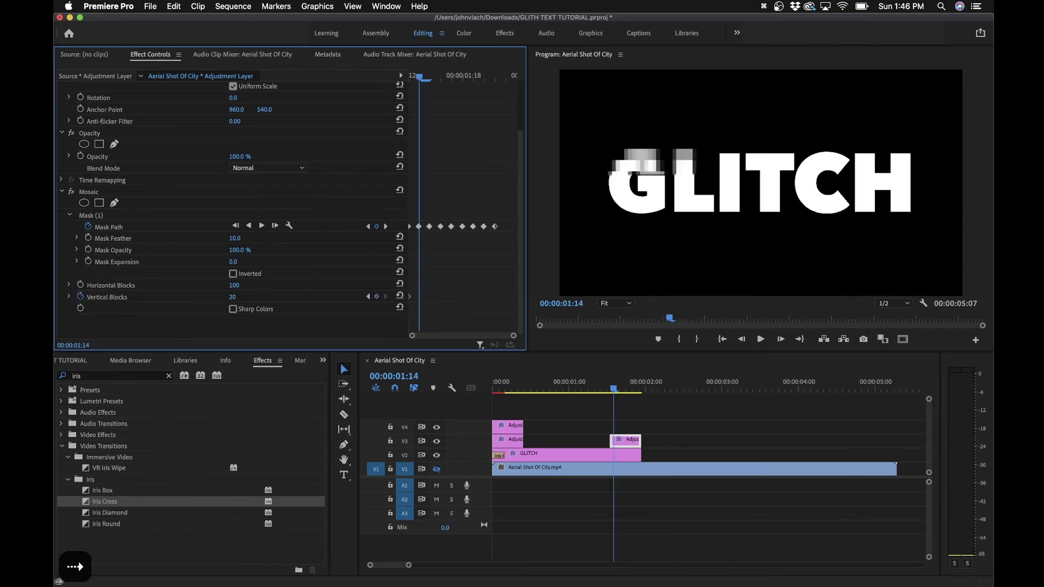
click(232, 297)
text(16)
key(Return)
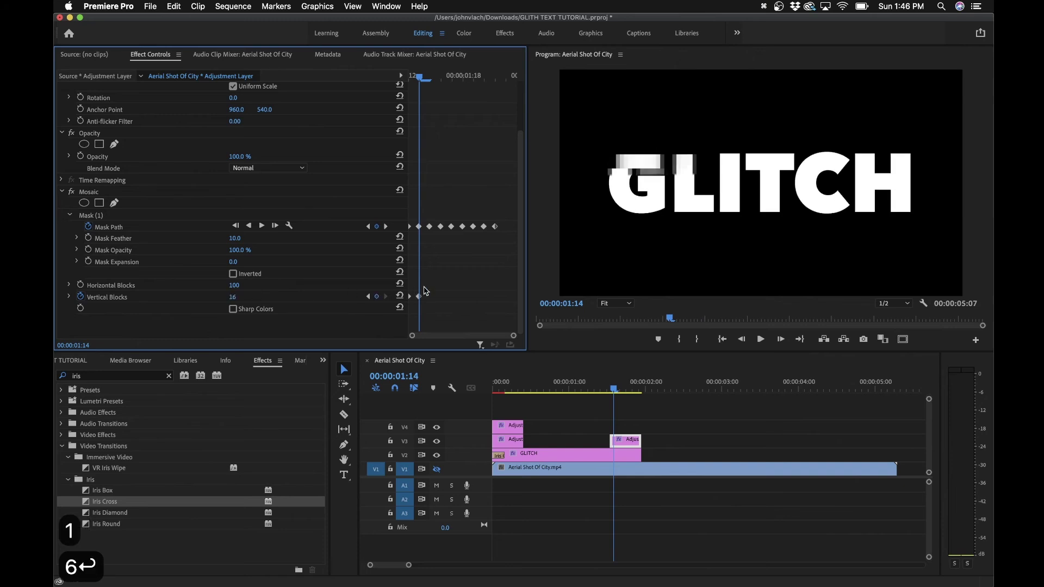
Step: Keyframe Vertical Blocks at 12, 9 and 7 on the next three frames
key(Right)
click(244, 294)
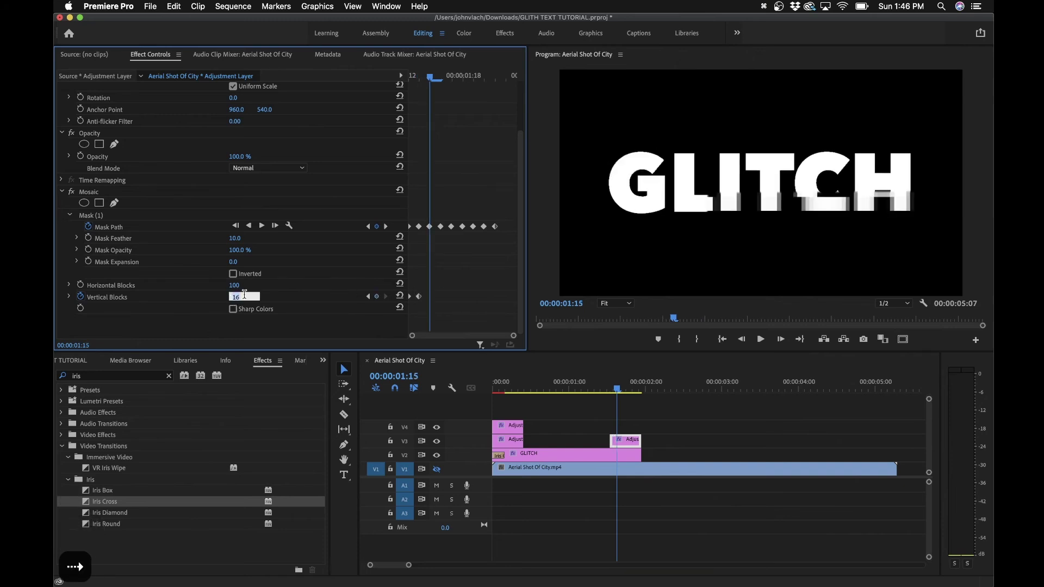
text(12)
key(Return)
key(Right)
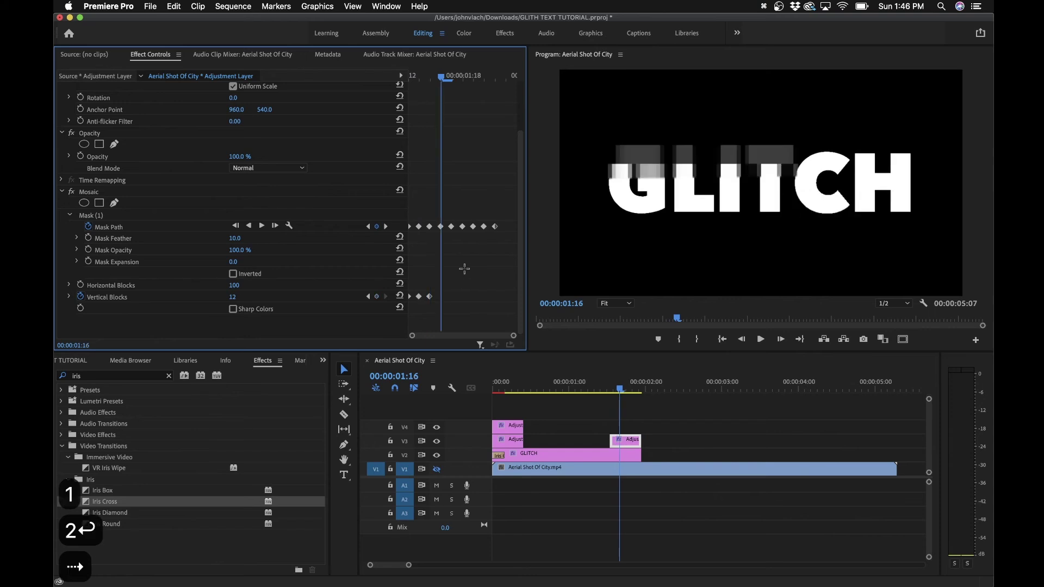
click(233, 297)
text(9)
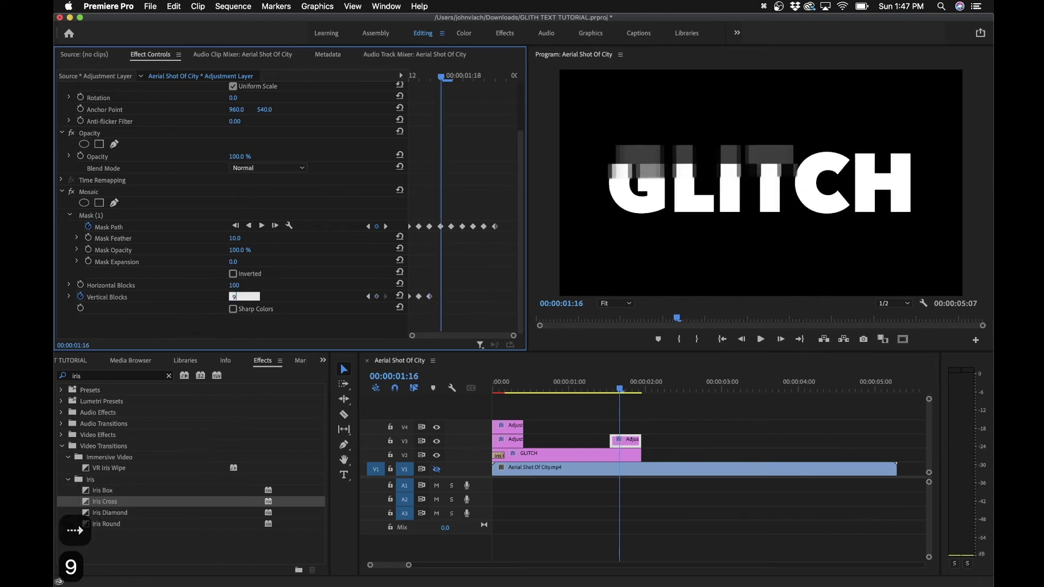
key(Return)
key(Right)
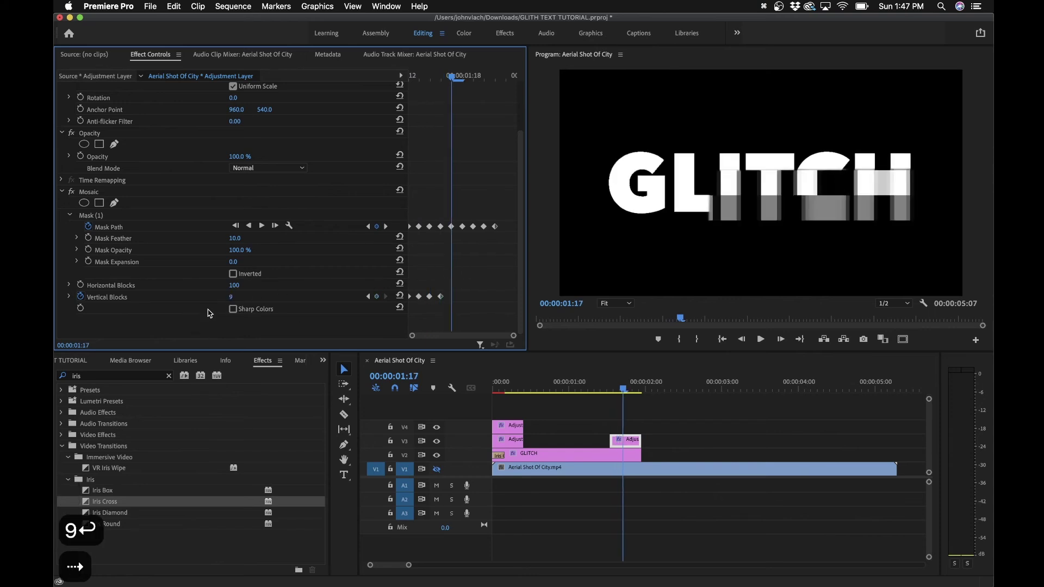
click(231, 297)
text(7)
key(Return)
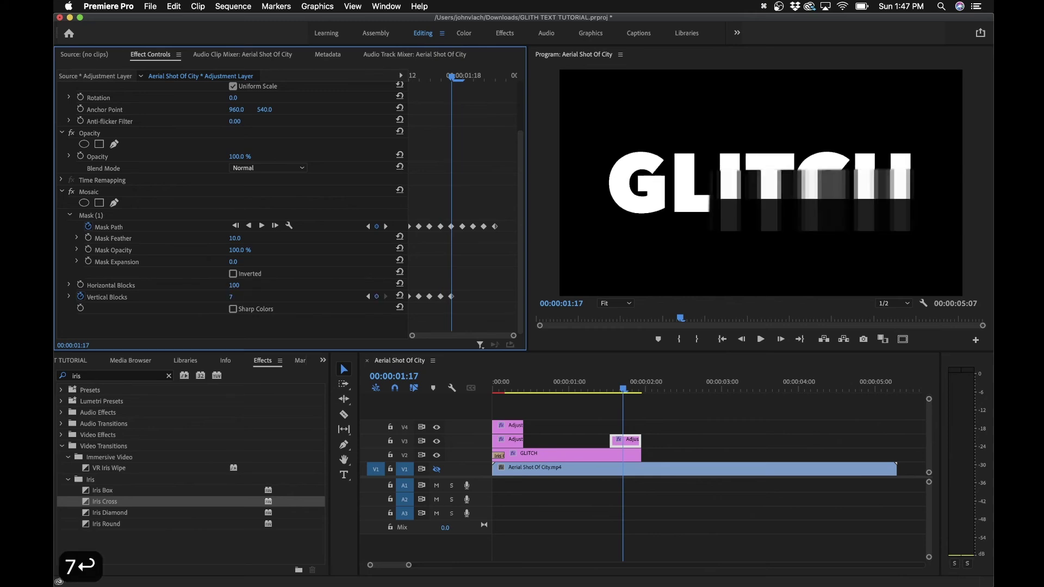
Step: Keyframe Vertical Blocks at 5, then 3 on the following frame
key(Right)
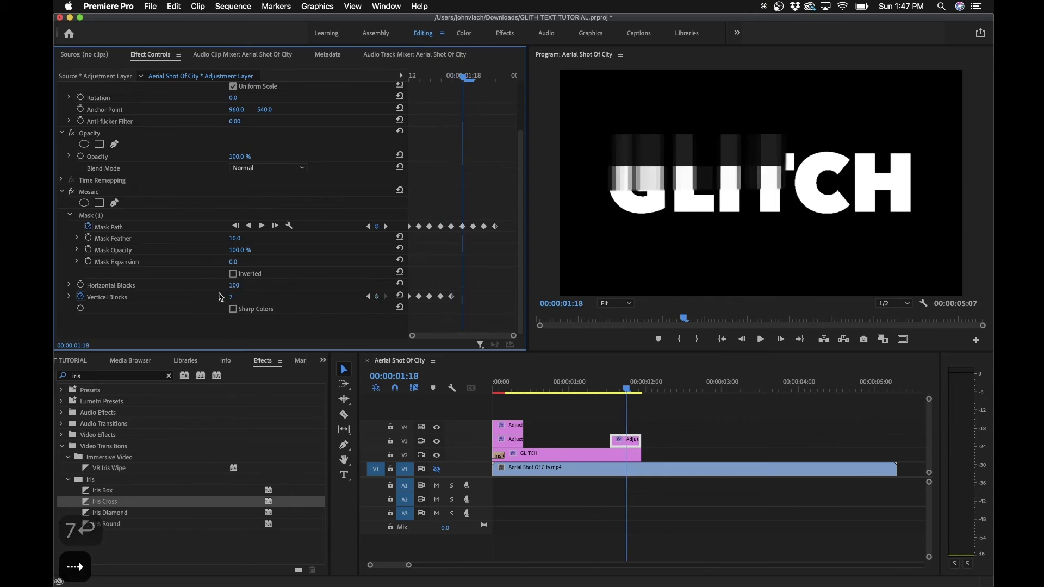
click(244, 295)
text(5)
key(Return)
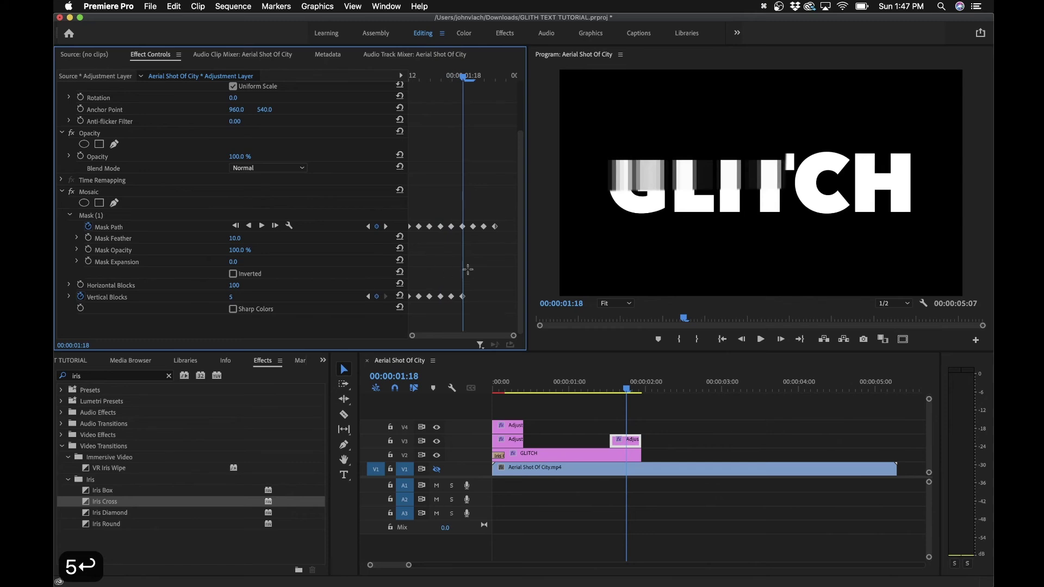
key(Right)
click(232, 297)
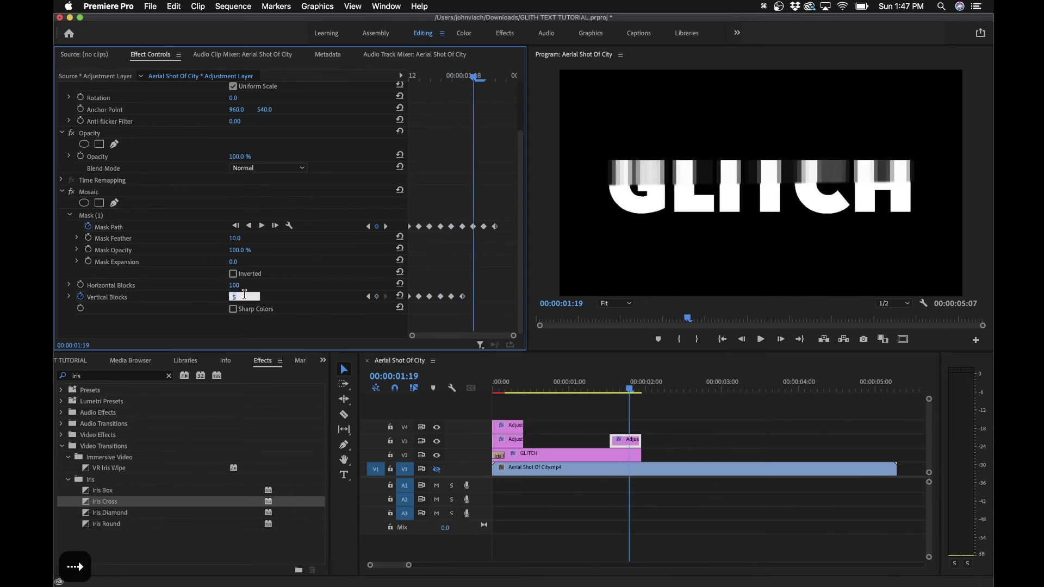
text(3)
key(Return)
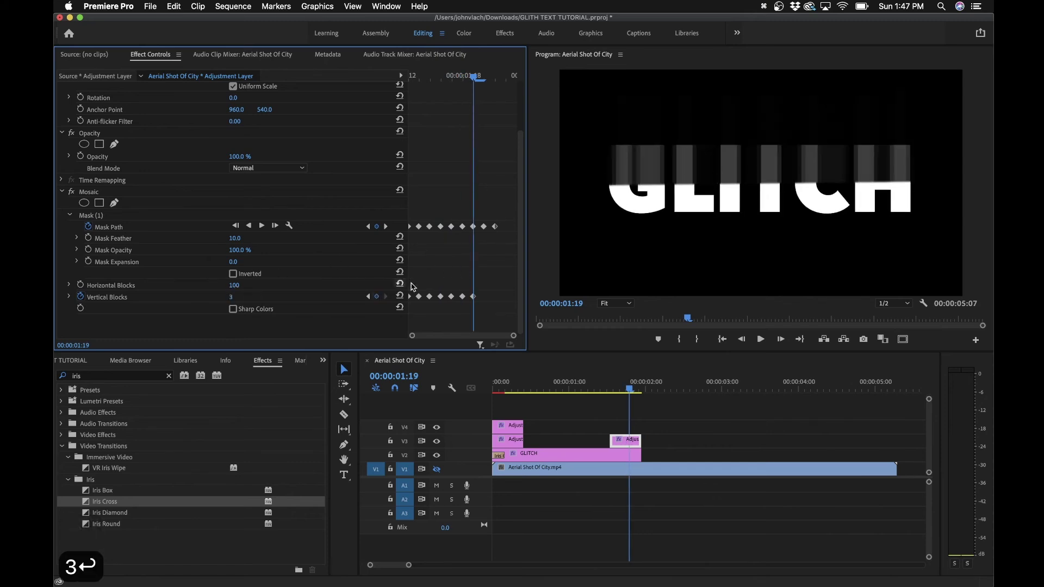
Step: Rework that frame's Vertical Blocks through 6 and 5, settling on 3
click(232, 297)
text(6)
key(Return)
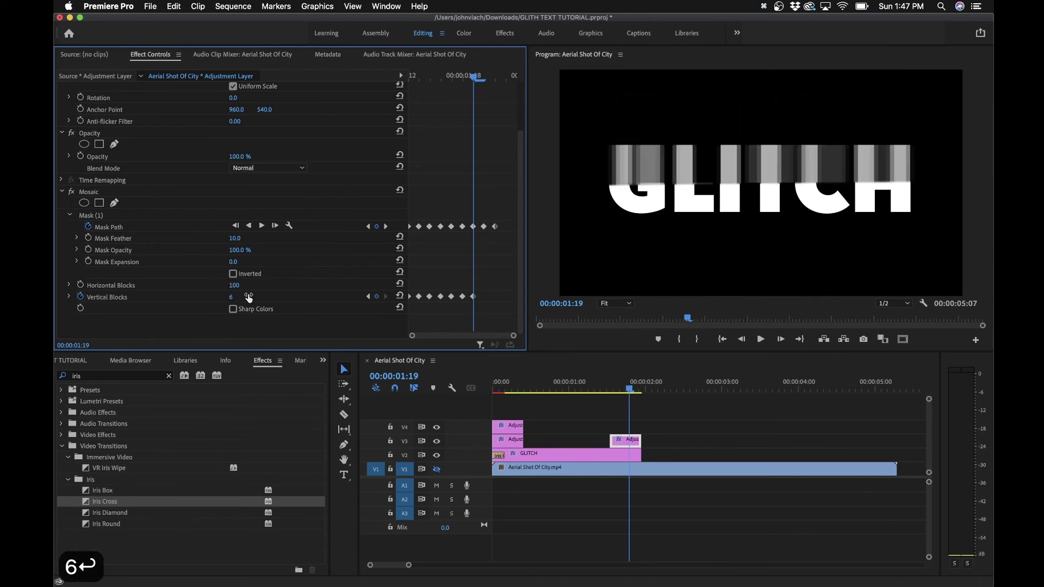
click(232, 297)
text(5)
key(Return)
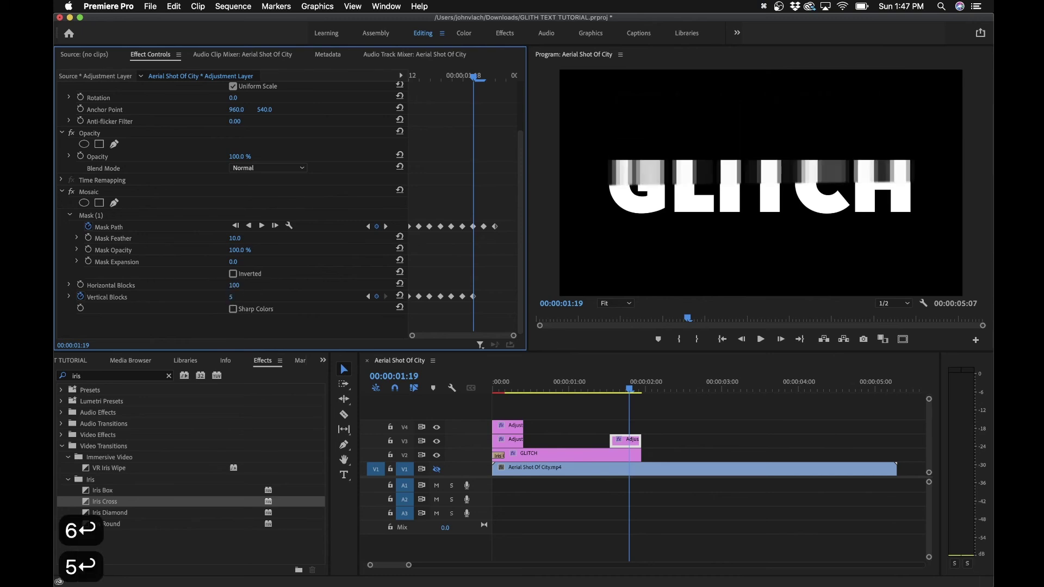
click(232, 297)
text(3)
key(Return)
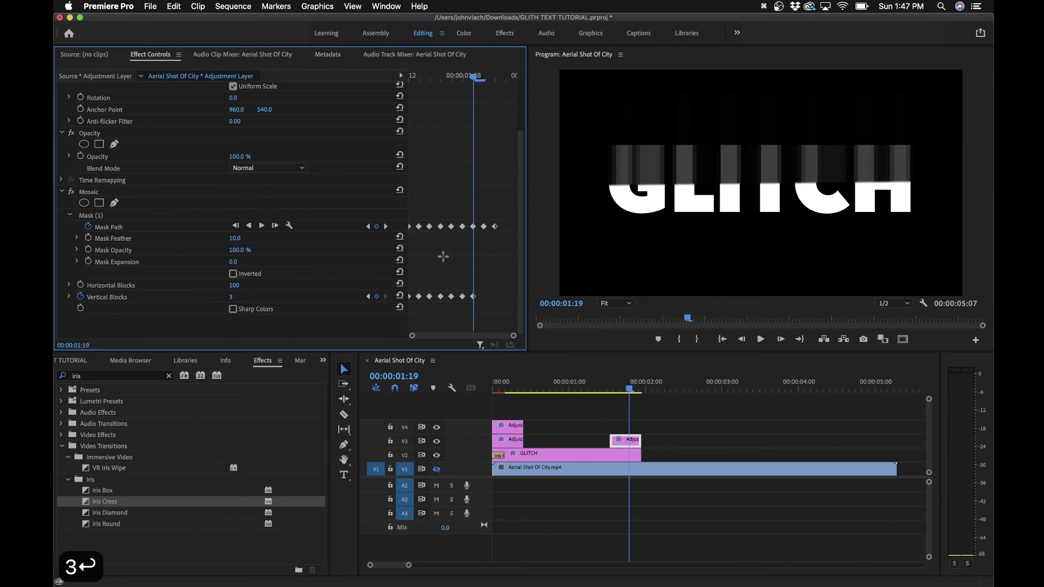
Step: Keyframe Vertical Blocks at 5, then 2 adjusted to 3, through 00:00:01:21
key(Right)
click(244, 294)
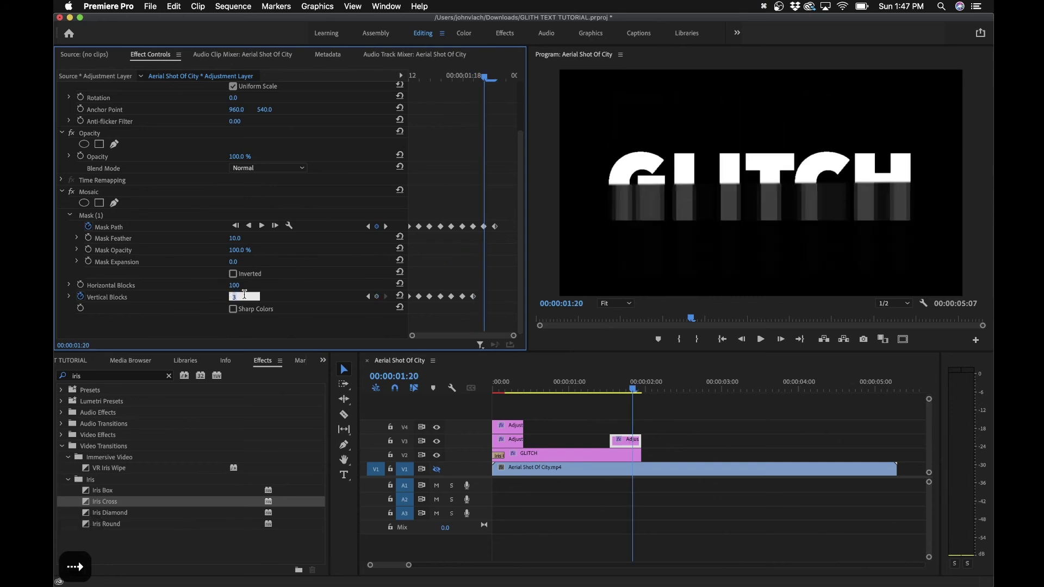
text(5)
key(Return)
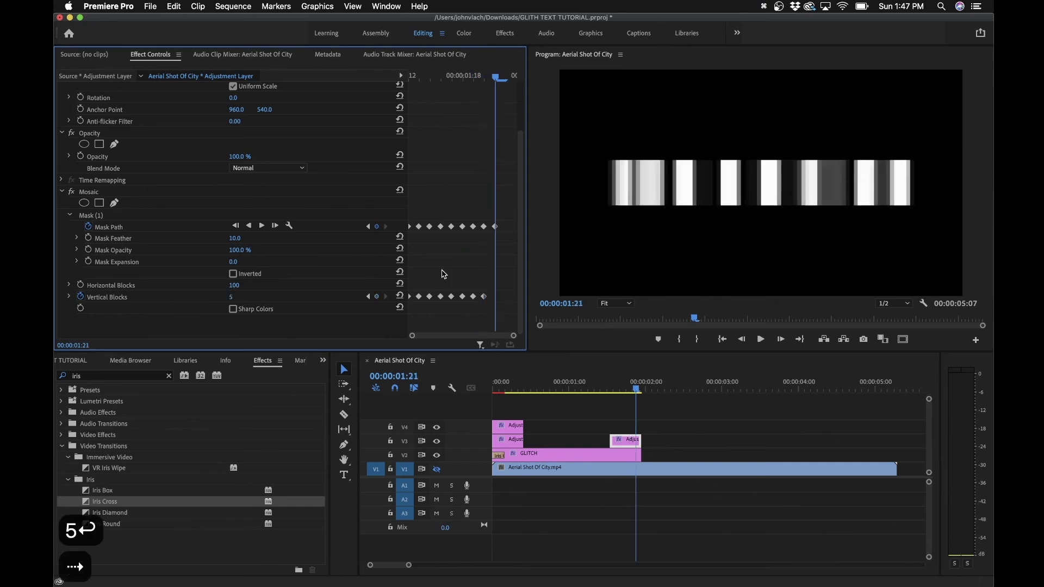
key(Right)
click(234, 297)
text(2)
key(Return)
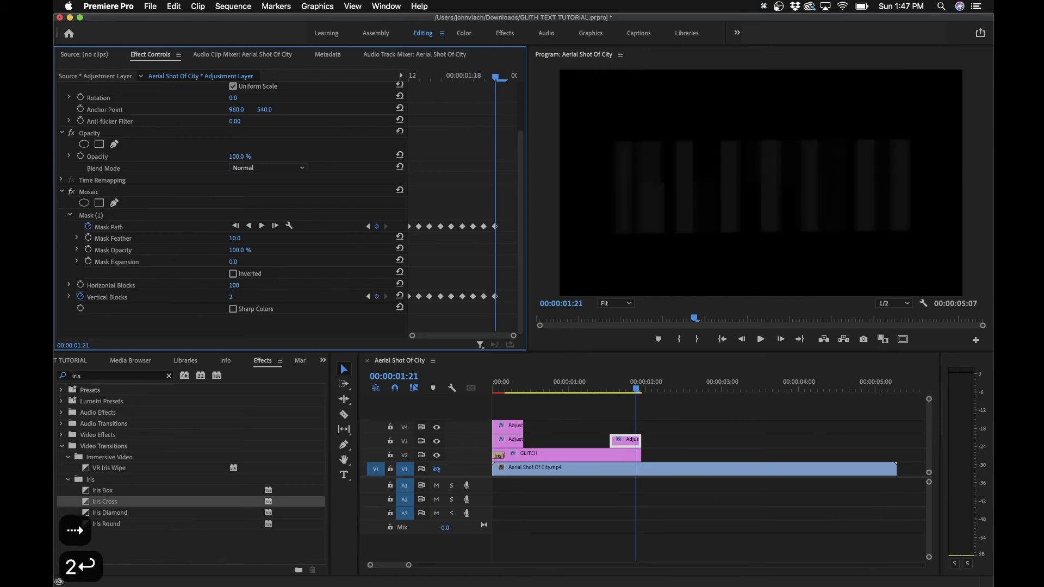
click(232, 297)
text(3)
key(Return)
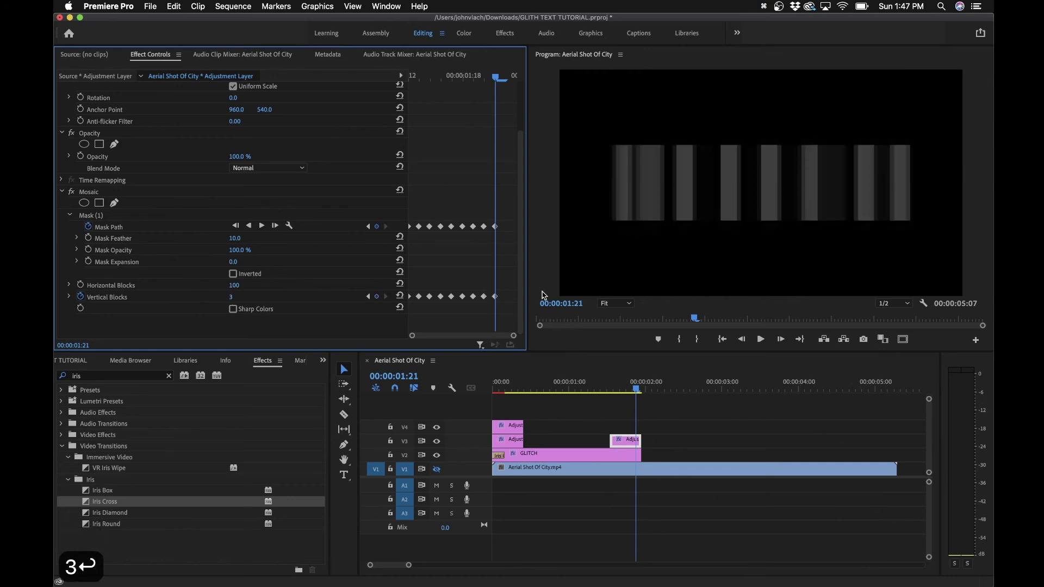
Step: Play back the glitch from just before it starts
click(707, 424)
click(603, 389)
key(space)
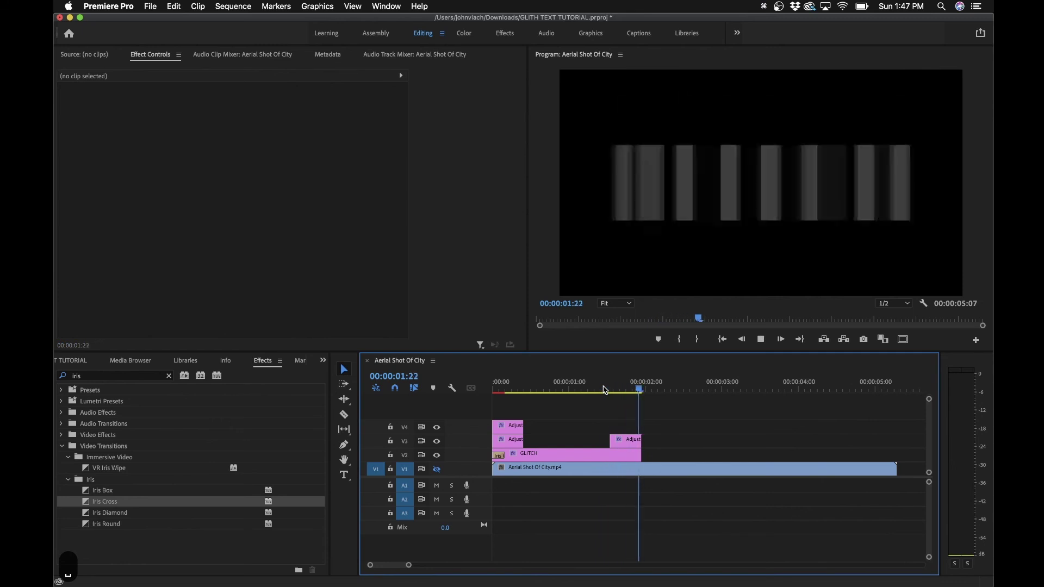
Step: Copy the V4 colour-balance adjustment layer to the playhead and play it back
key(space)
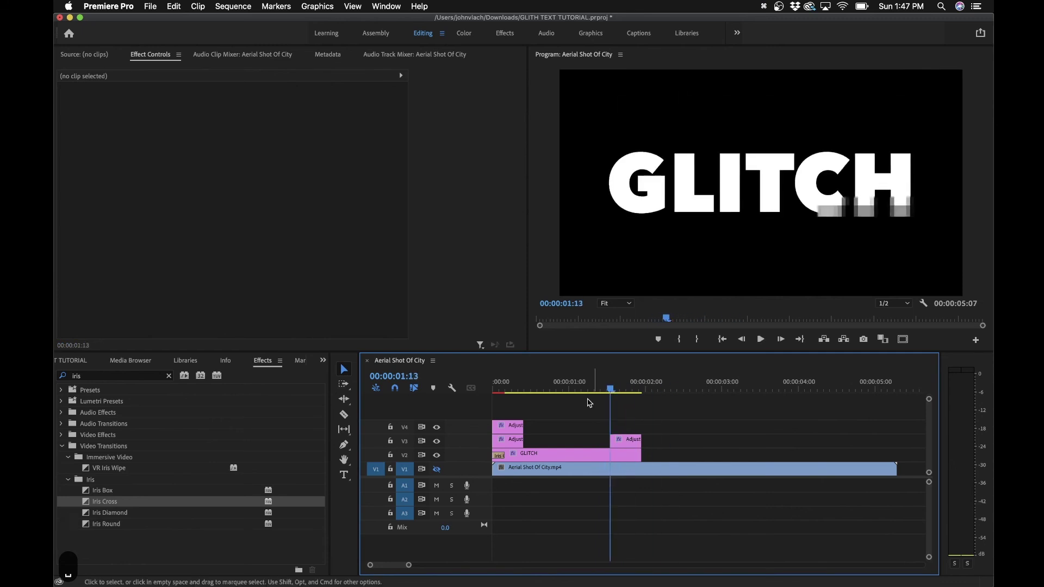
click(516, 429)
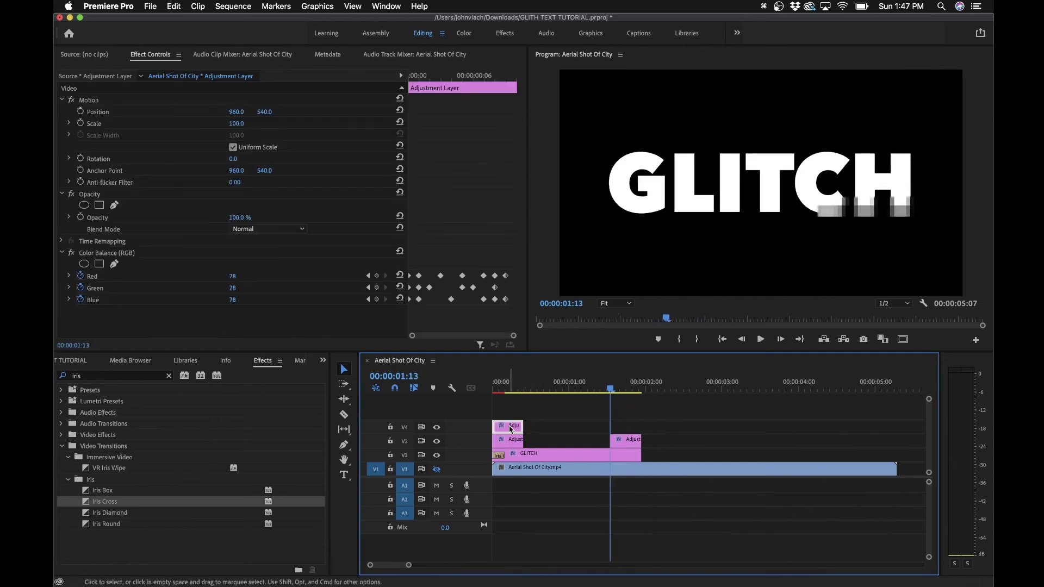
drag(511, 430, 632, 427)
click(640, 414)
key(space)
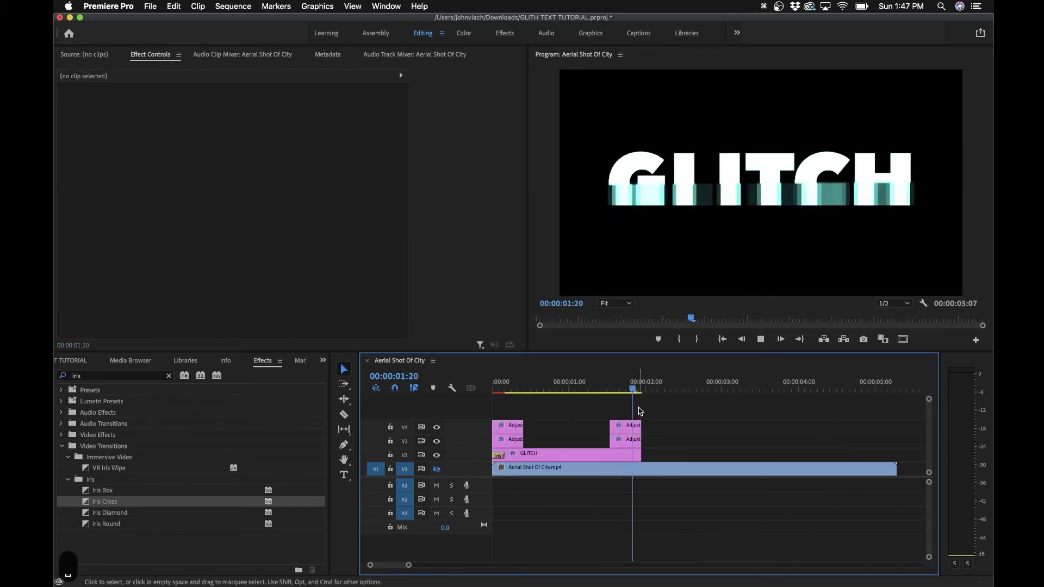
mouse_move(616, 396)
mouse_down()
mouse_move(641, 381)
mouse_move(624, 393)
mouse_up()
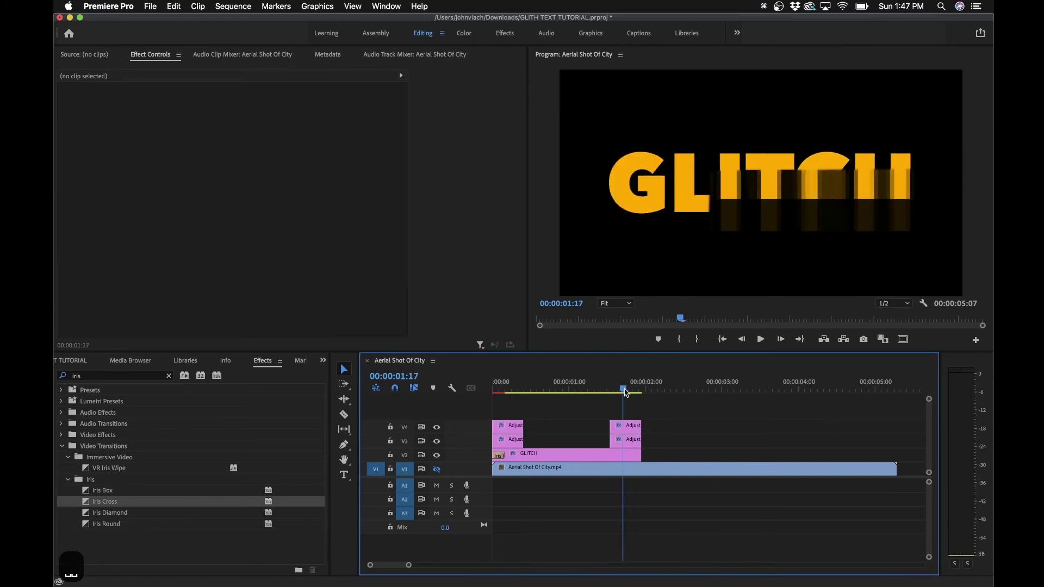
Step: Review the glitch frames and add Iris Cross to the GLITCH clip's end
click(625, 426)
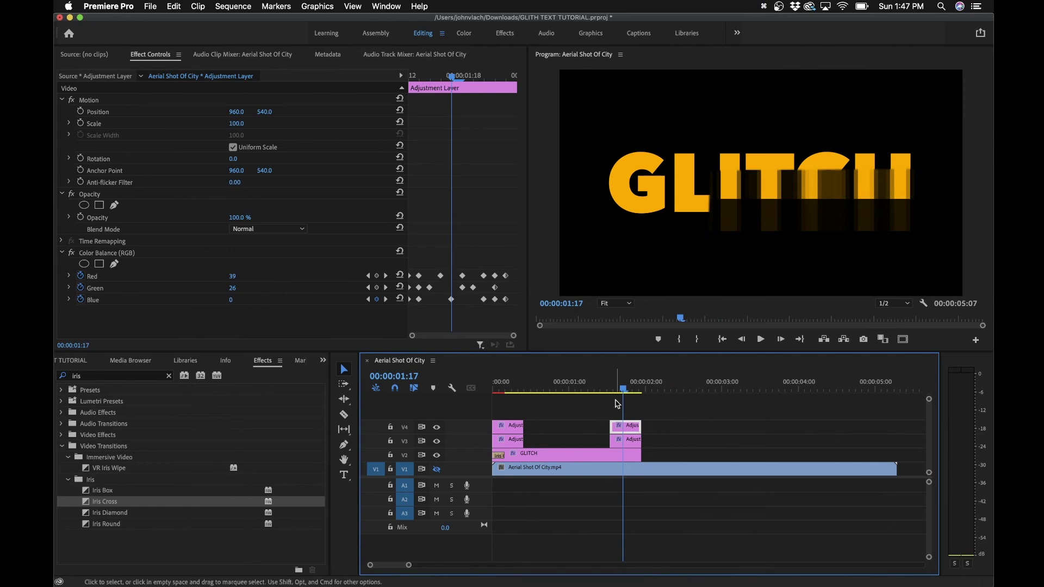
drag(620, 391, 623, 391)
drag(595, 391, 674, 390)
drag(106, 502, 636, 454)
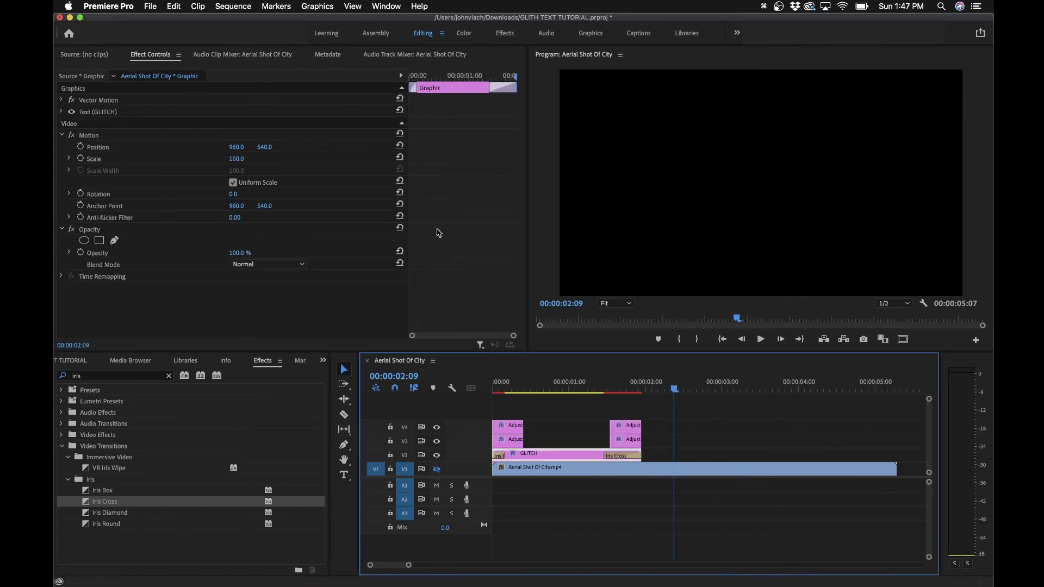
Step: Set the Iris Cross transition's End value to 30
click(623, 454)
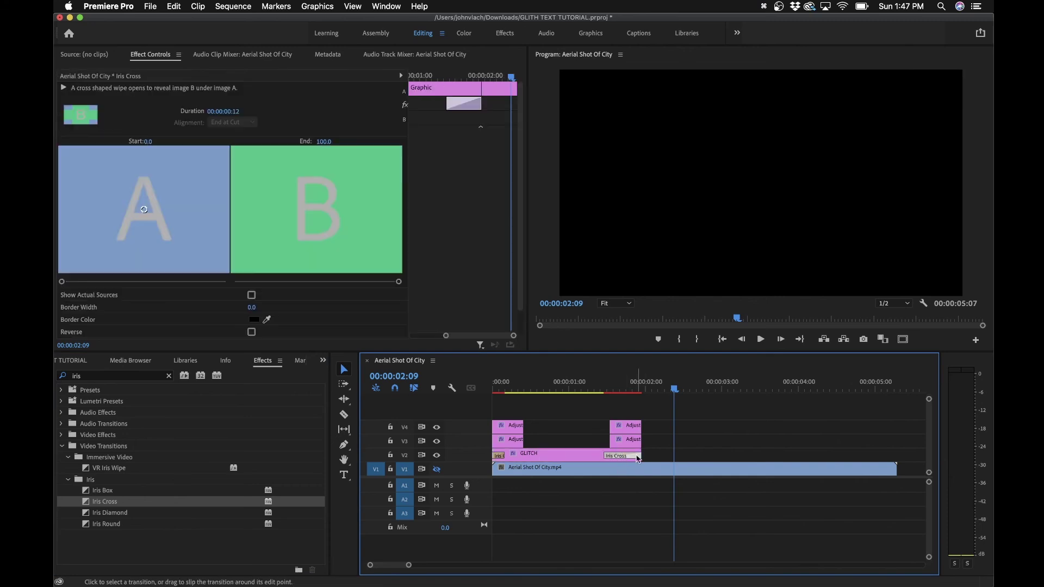
click(321, 141)
text(30)
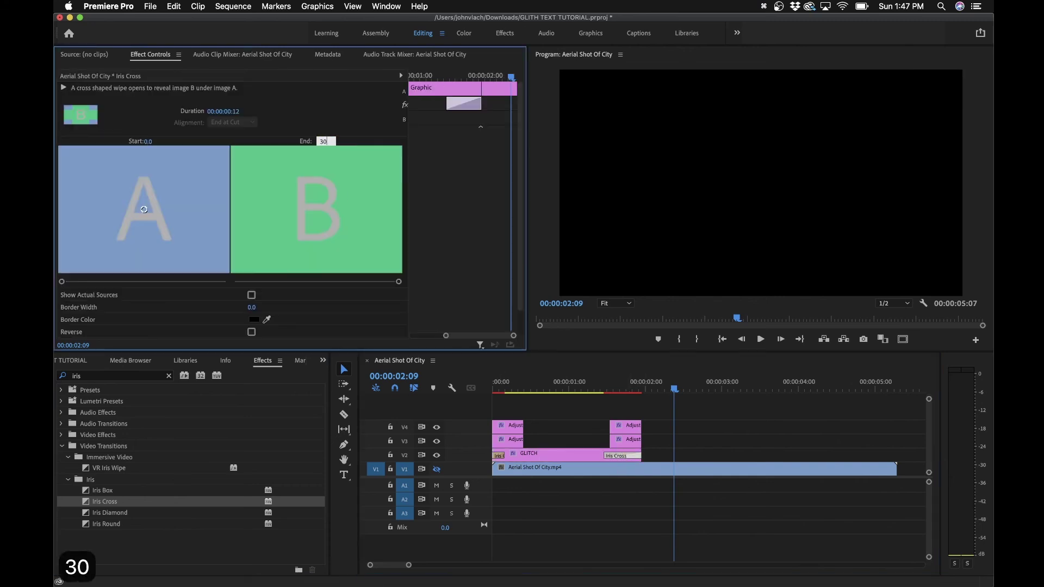
key(Return)
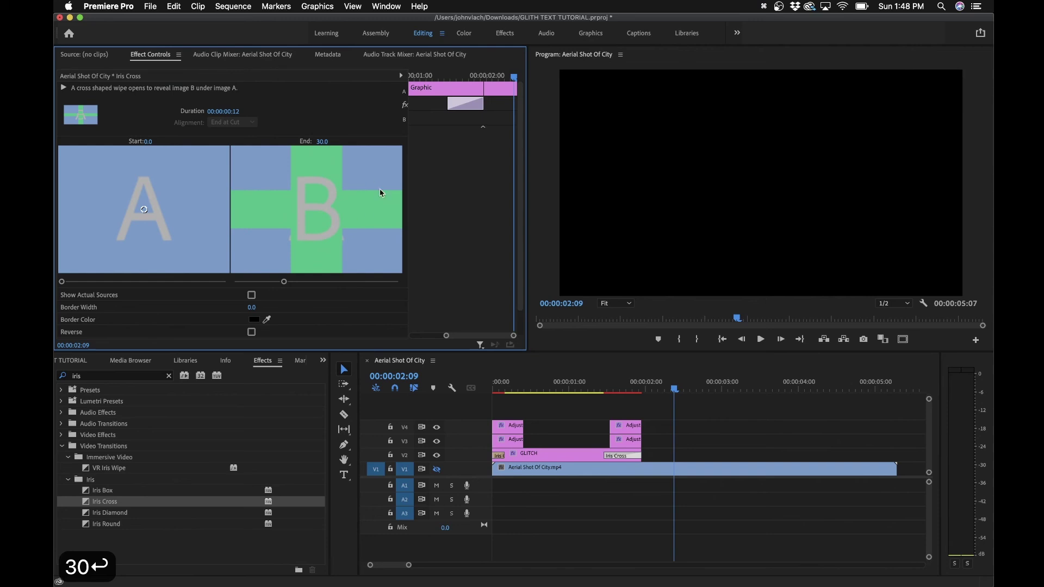
Step: Trim the Iris Cross transition to 6 frames and play the sequence from the start
click(614, 387)
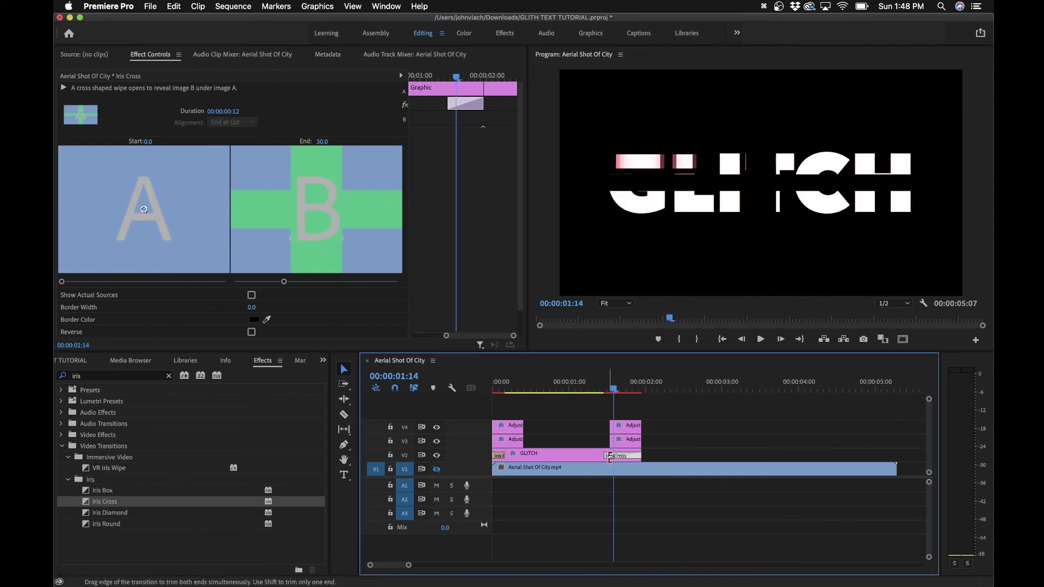
drag(610, 457, 630, 455)
key(space)
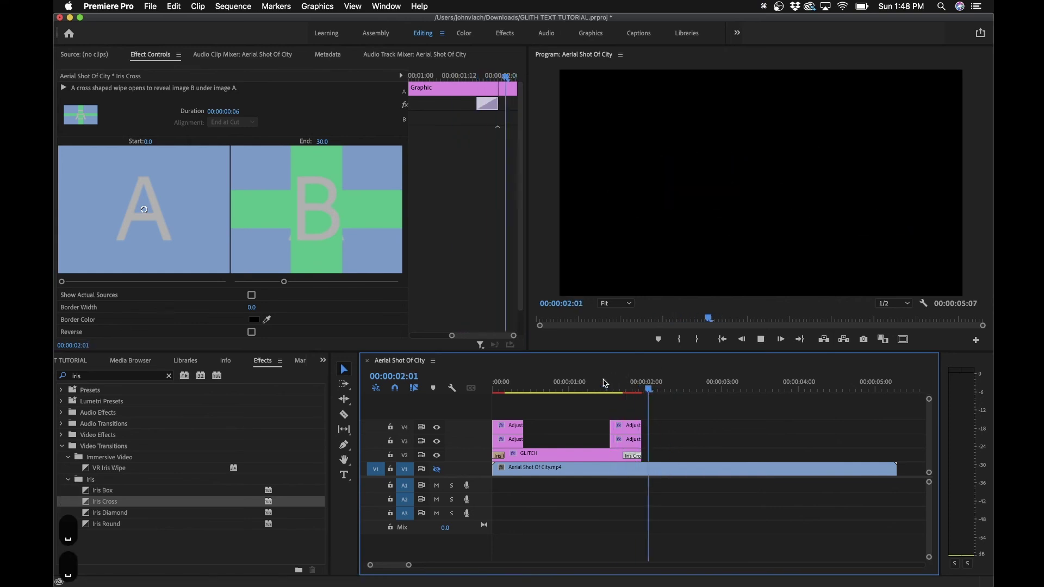
key(Home)
key(space)
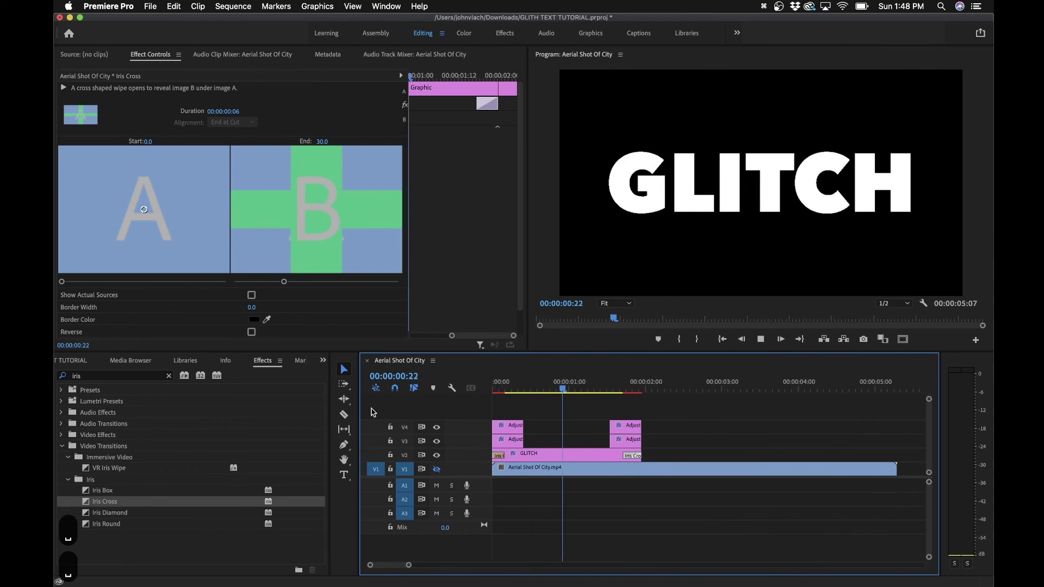
key(space)
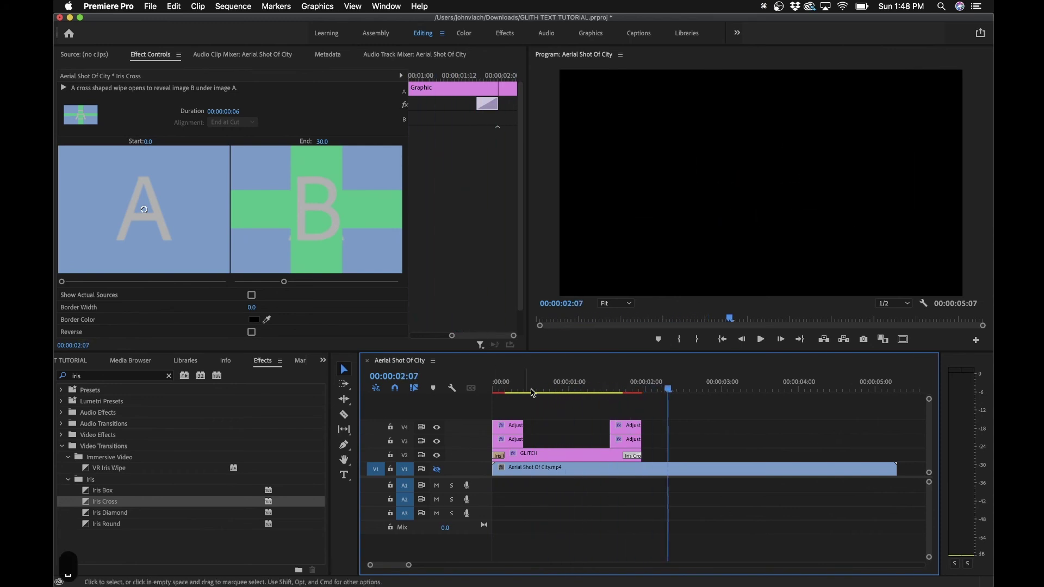
key(Home)
click(511, 389)
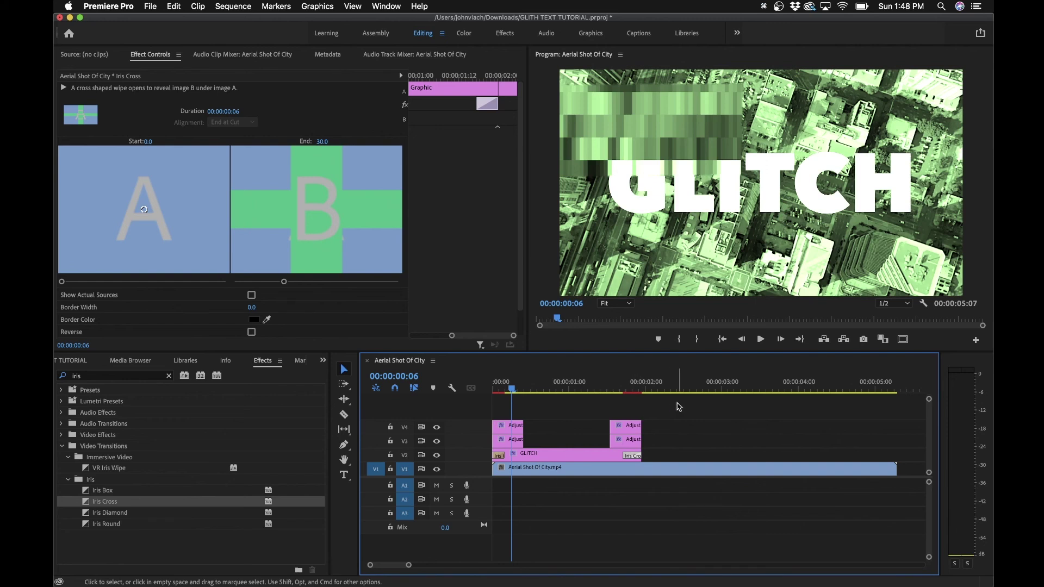
Step: Nest the V2–V4 GLITCH title and adjustment layer clips as 'GLITCH TEXT'
drag(569, 414, 498, 460)
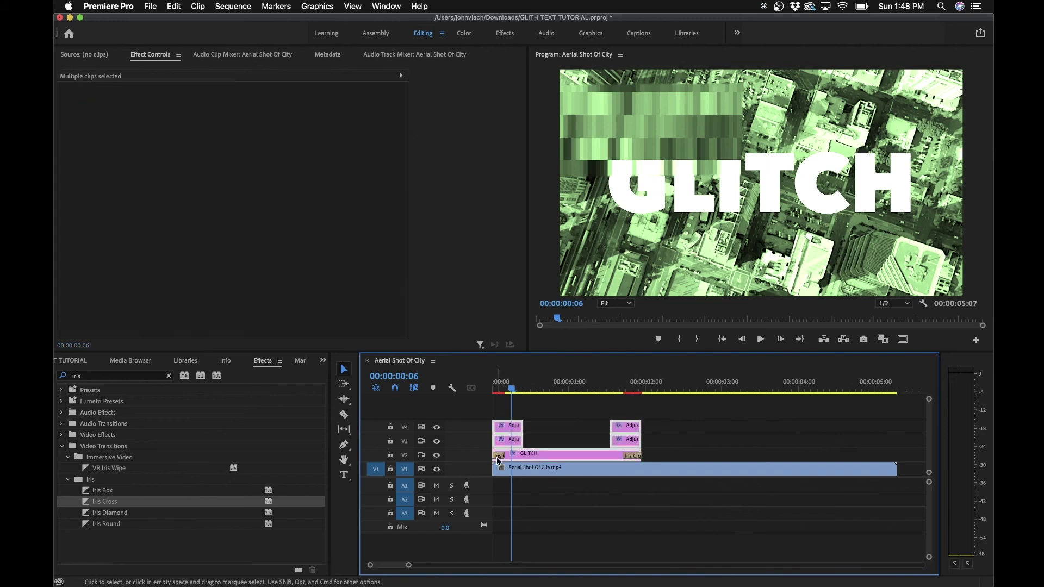
right_click(525, 456)
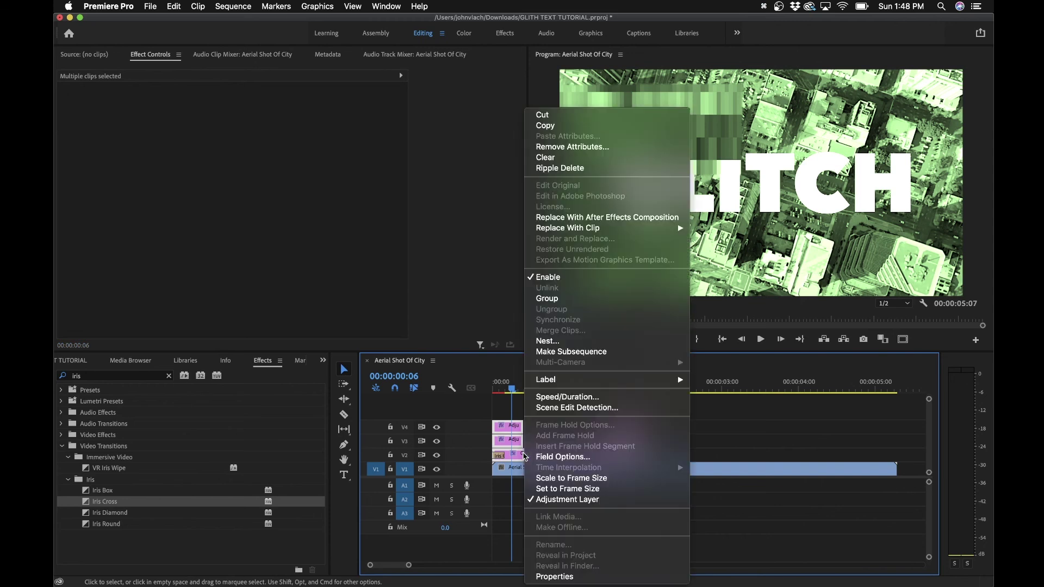
click(570, 352)
right_click(536, 457)
click(567, 340)
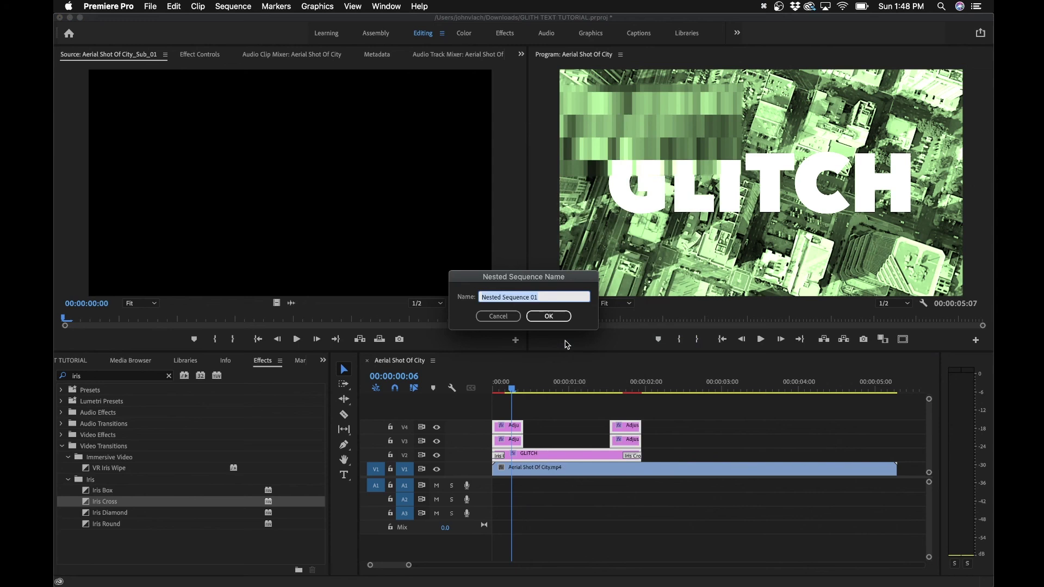
text(GLITCH TE)
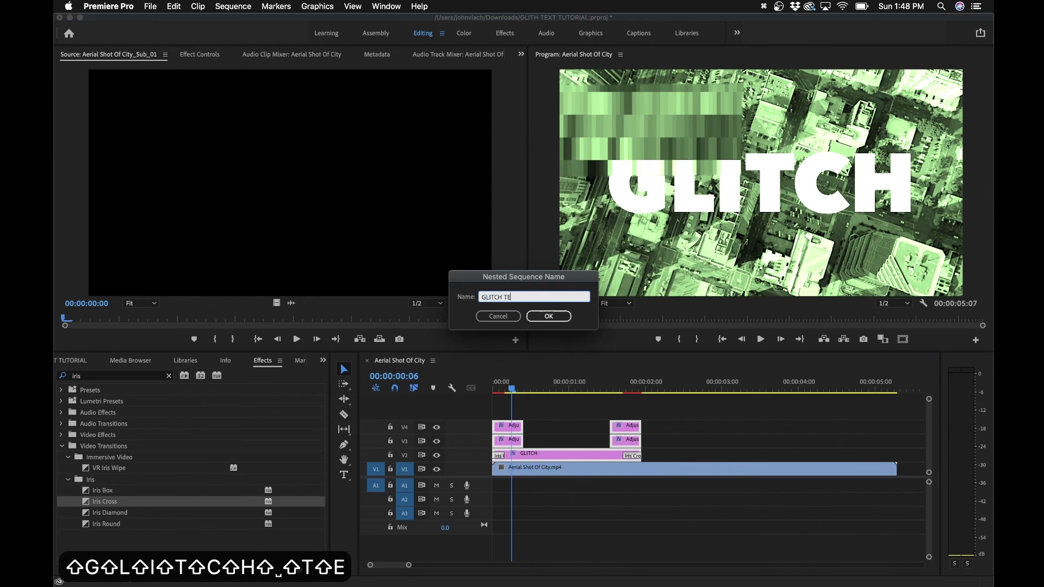
text(XT)
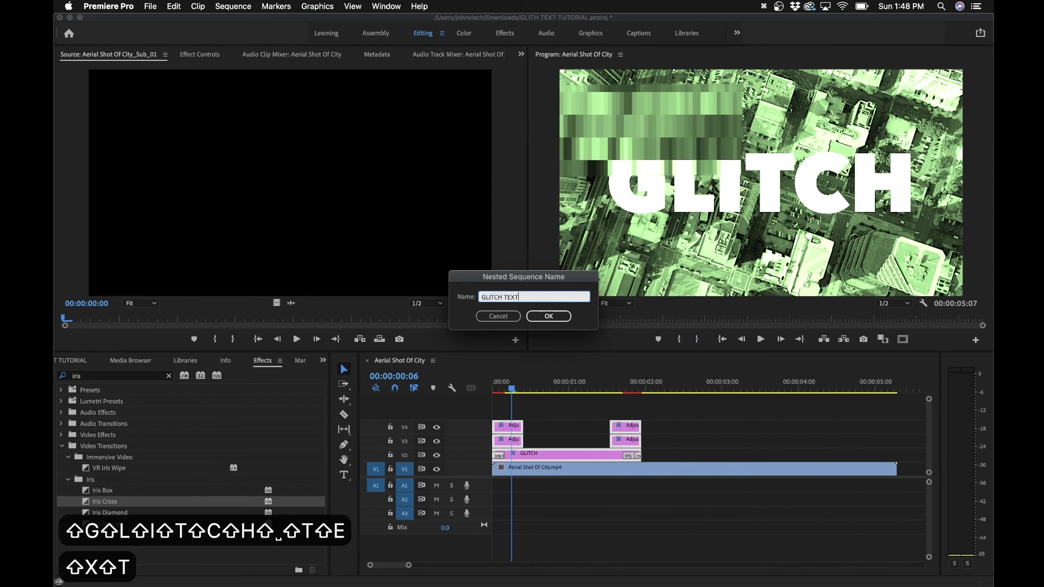
click(548, 316)
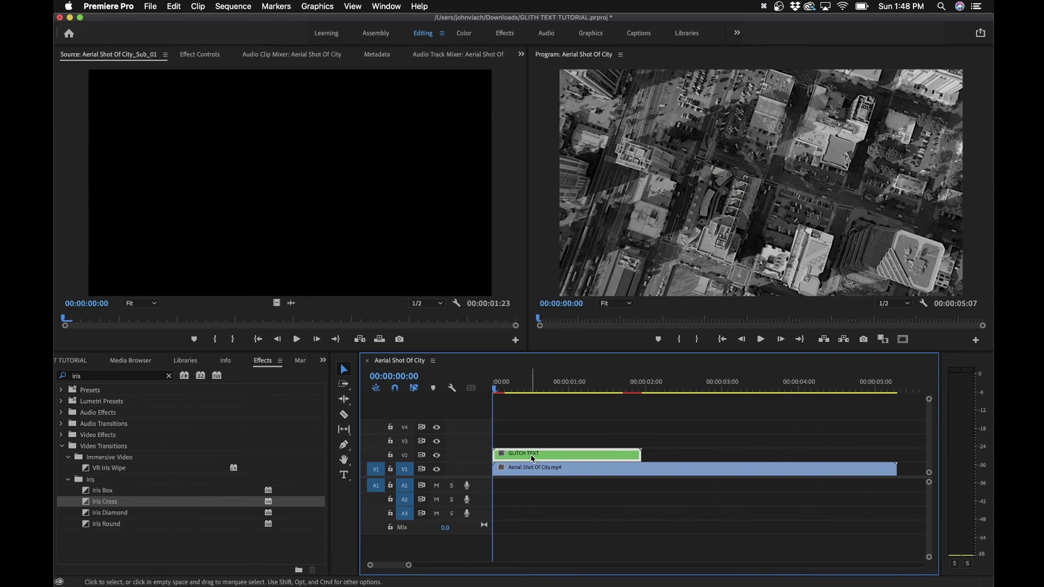
Step: Inspect the GLITCH TEXT nested sequence, then return to Aerial Shot Of City
double_click(531, 455)
click(582, 458)
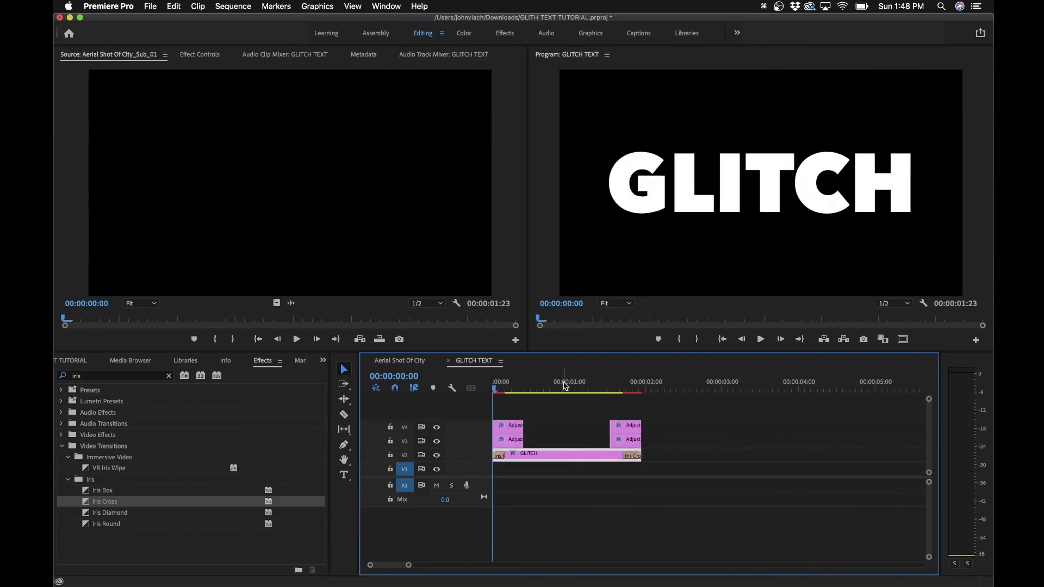
click(559, 383)
click(400, 360)
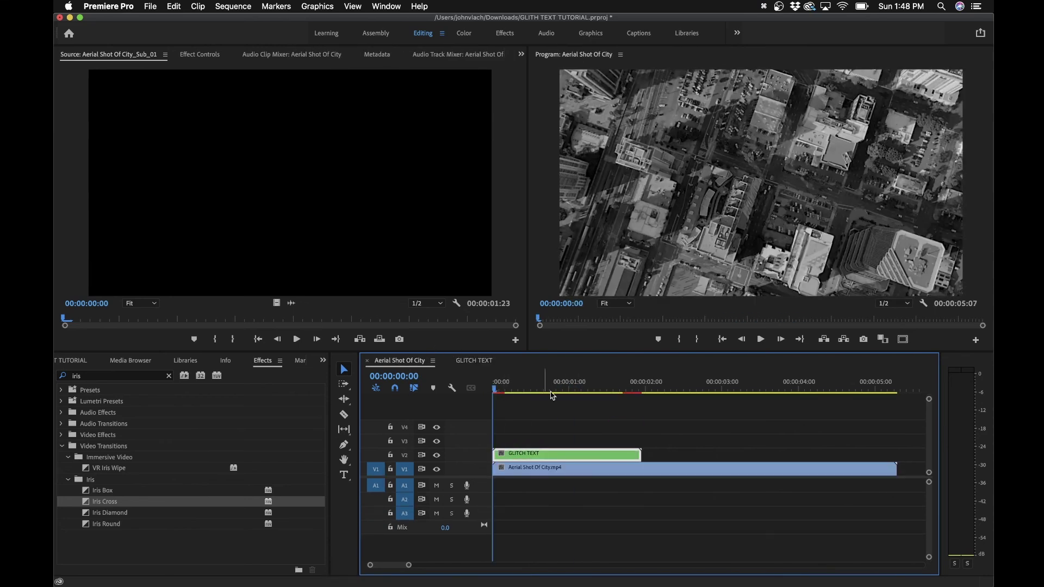
Step: Duplicate GLITCH TEXT in the Project panel and open GLITCH TEXT Copy 01 in Graphics
click(72, 366)
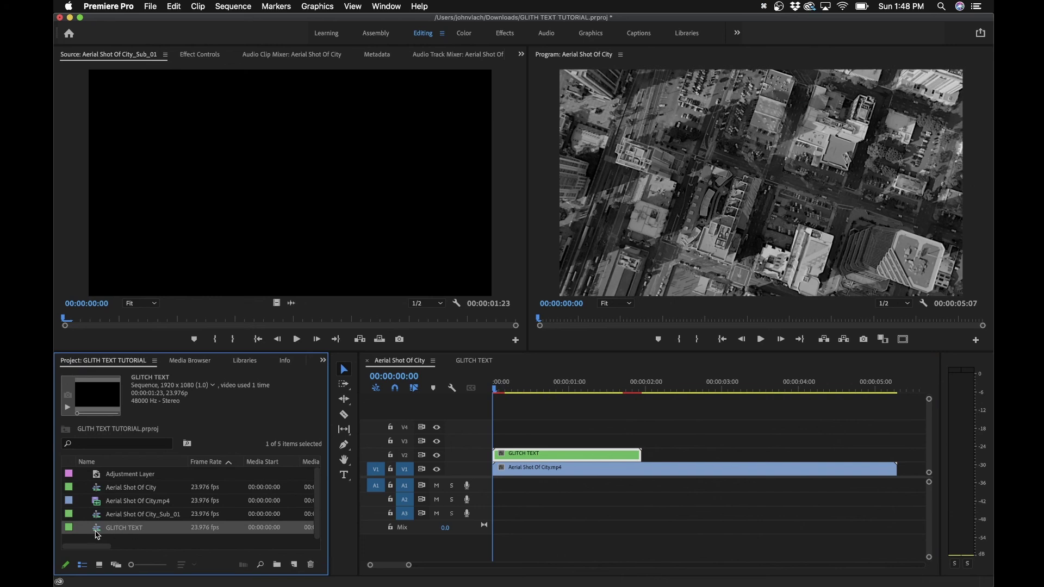
right_click(98, 530)
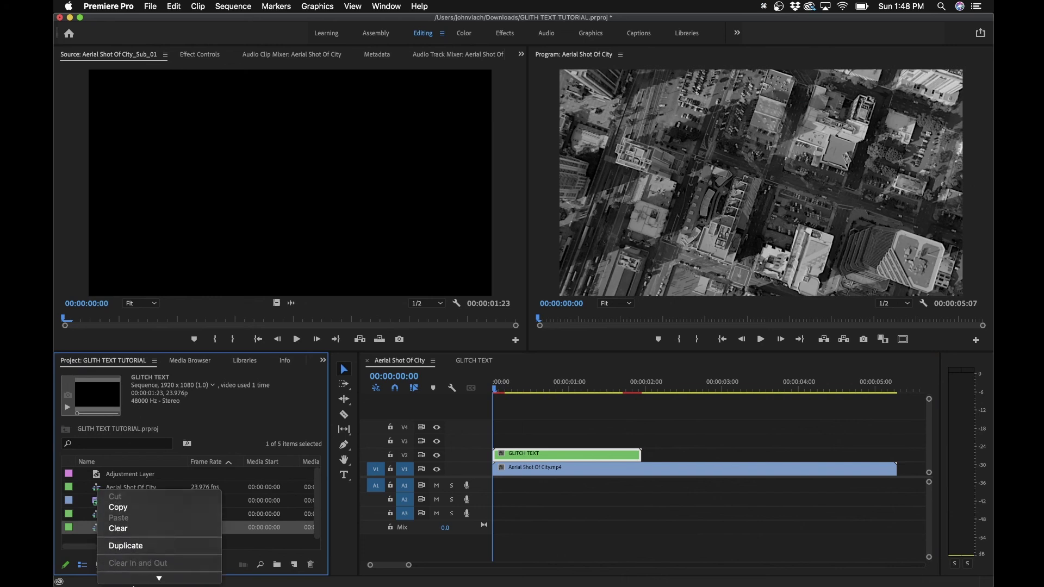
click(140, 493)
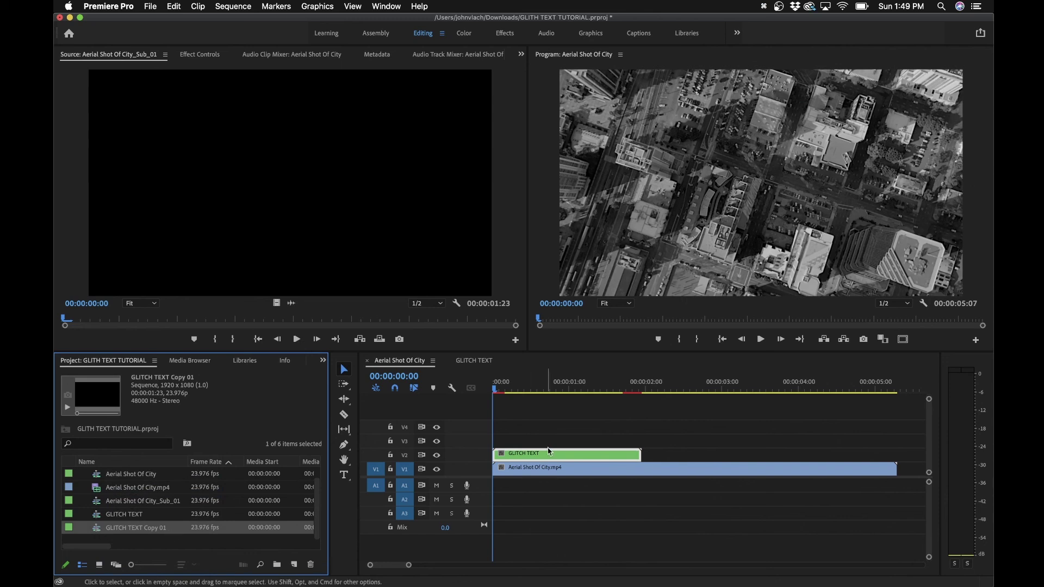
click(597, 417)
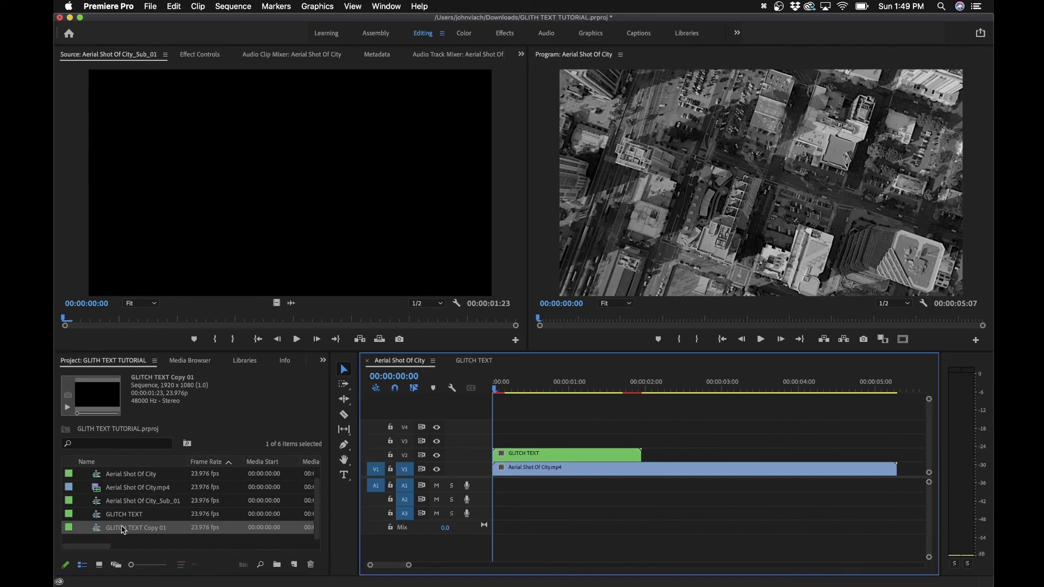
double_click(98, 529)
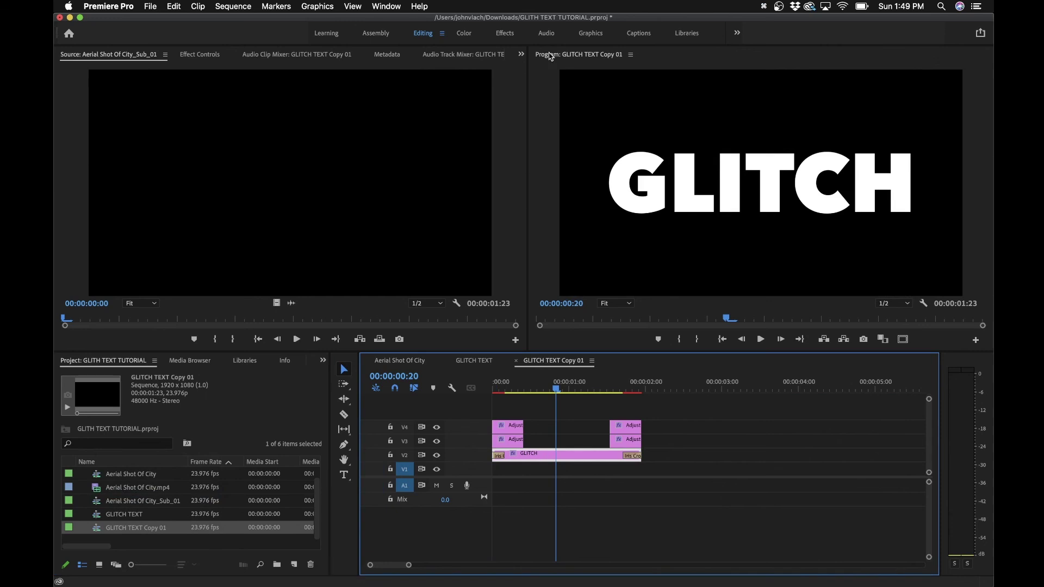
click(591, 33)
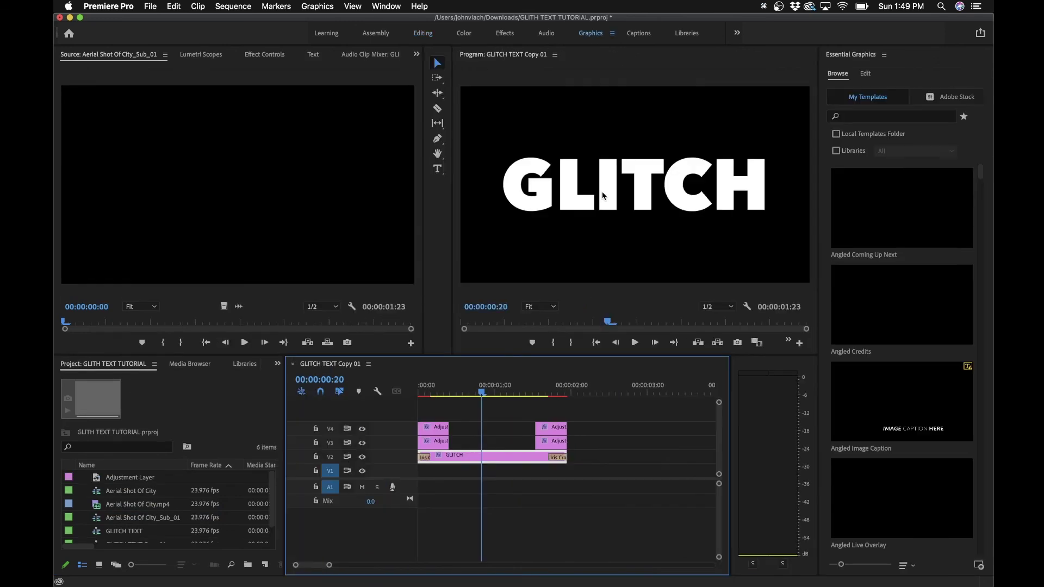
Step: Change the copied sequence's title wording from GLITCH to TEXT
click(632, 186)
double_click(632, 185)
text(TEXT)
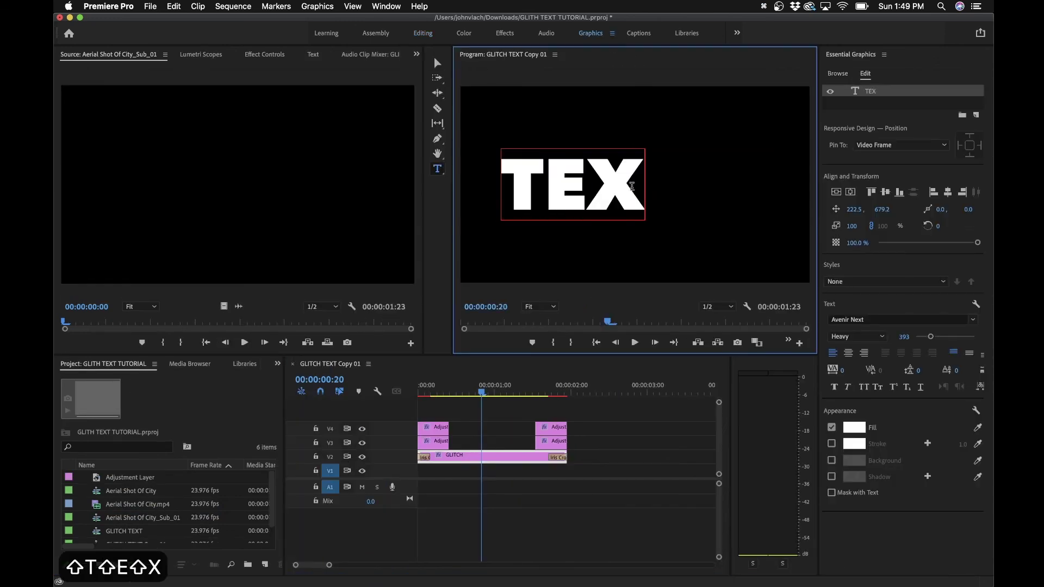
click(302, 392)
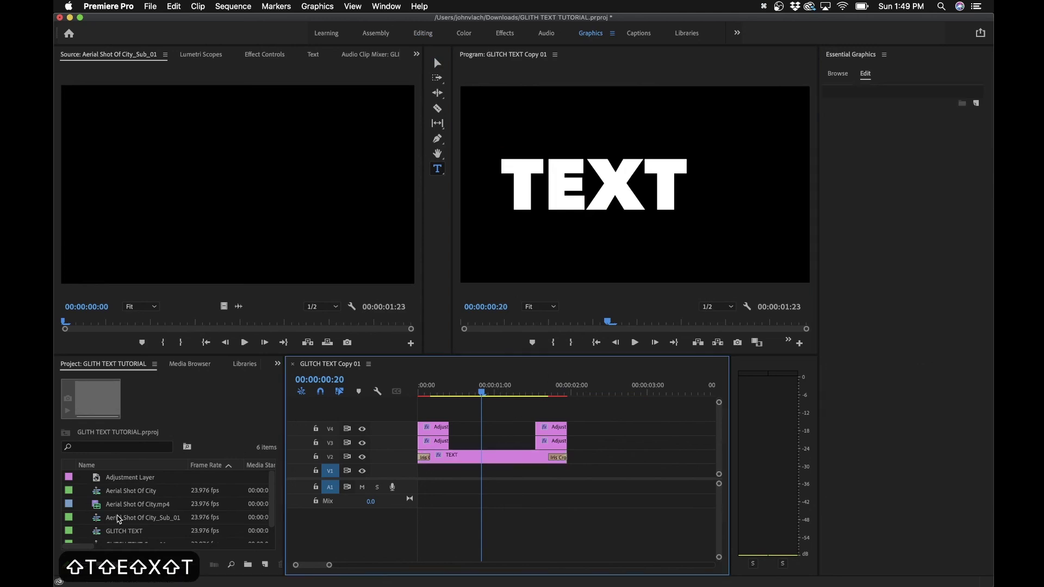
Step: Place GLITCH TEXT Copy 01 on V2 after GLITCH TEXT in Aerial Shot Of City and play it
double_click(98, 490)
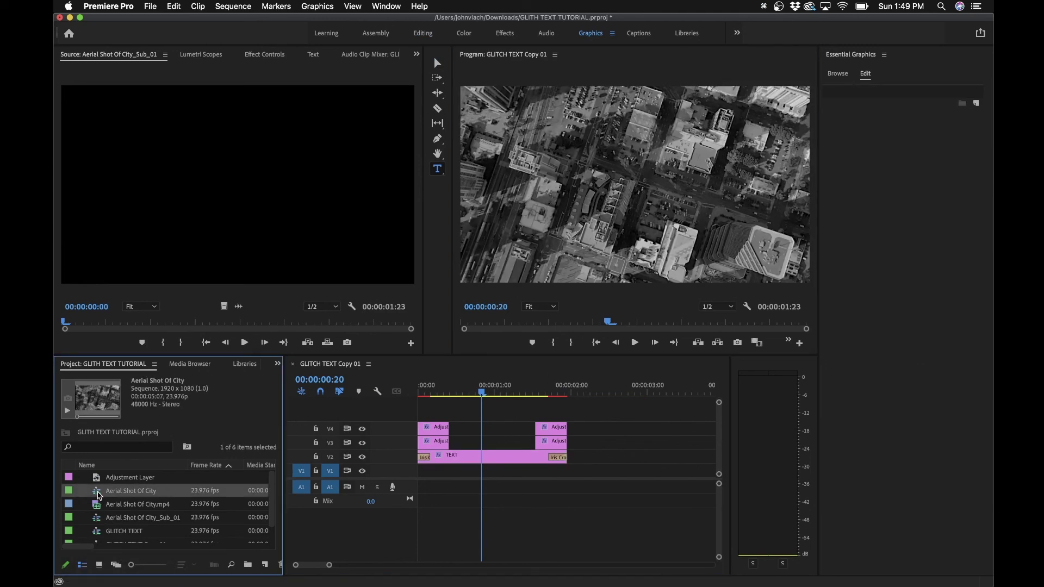
scroll(140, 520, down, 1)
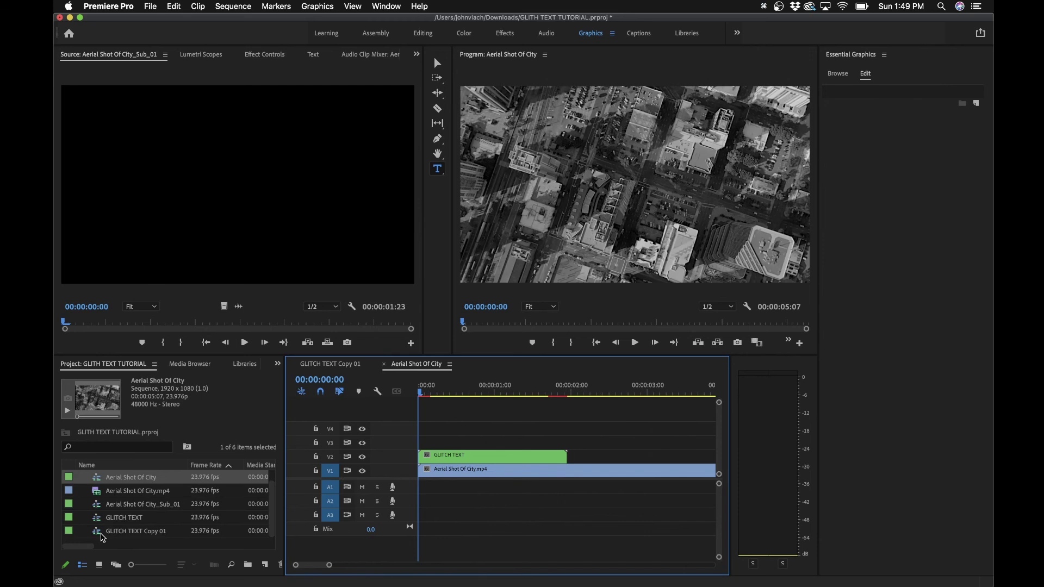
drag(136, 531, 605, 464)
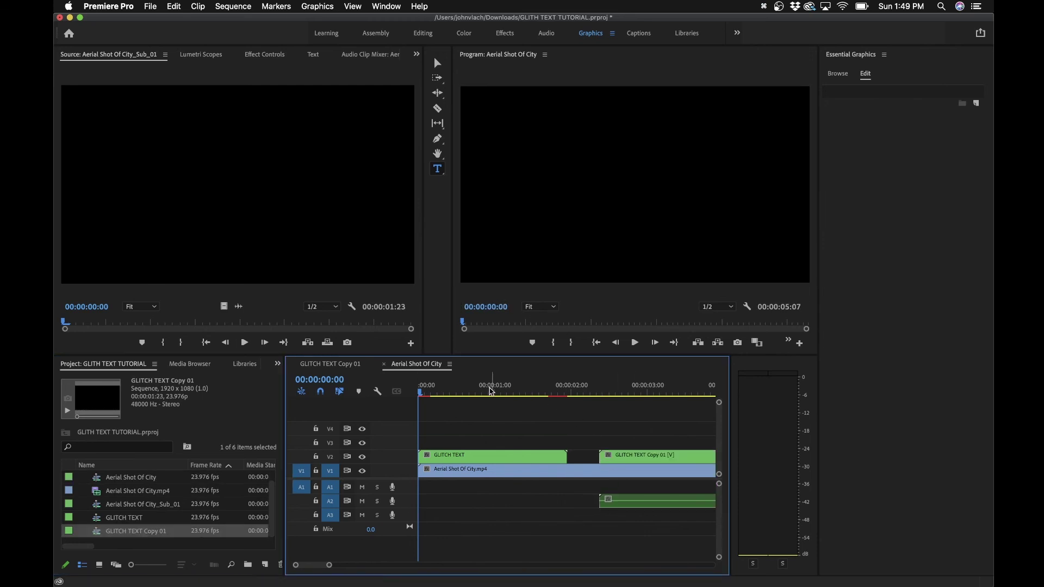
drag(506, 388, 499, 388)
key(minus)
key(minus)
key(minus)
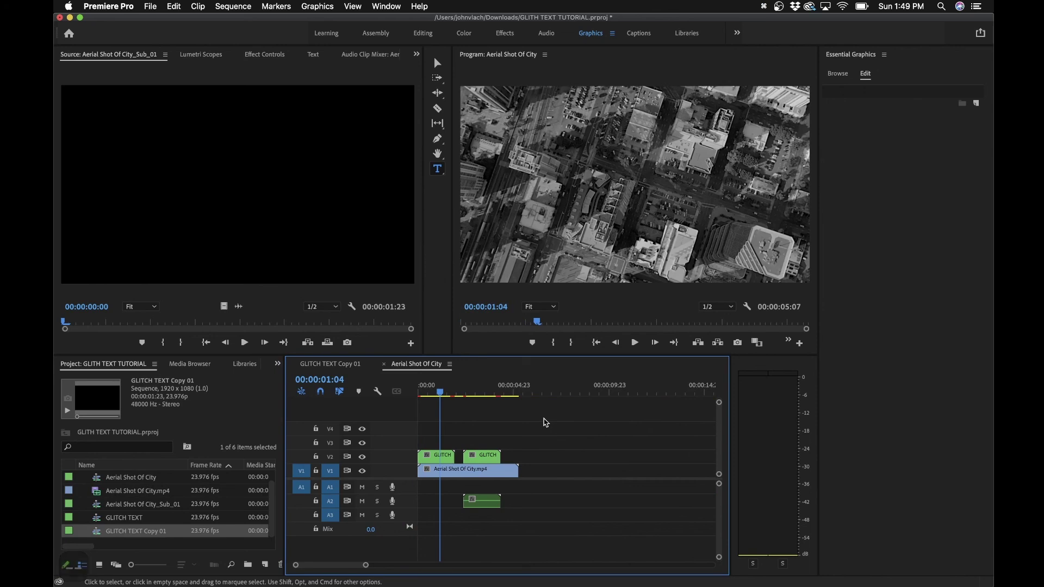
key(space)
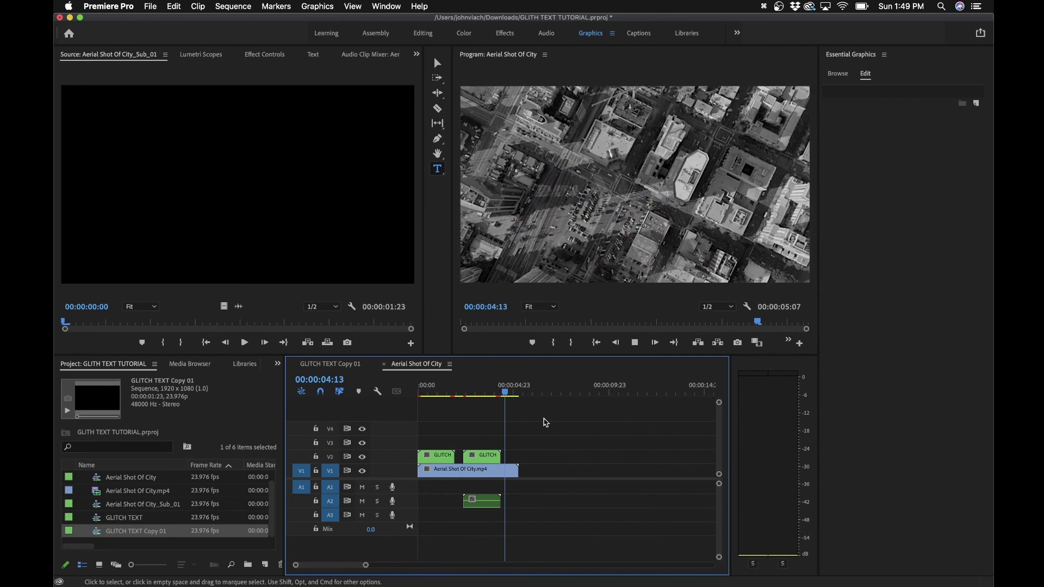
key(Home)
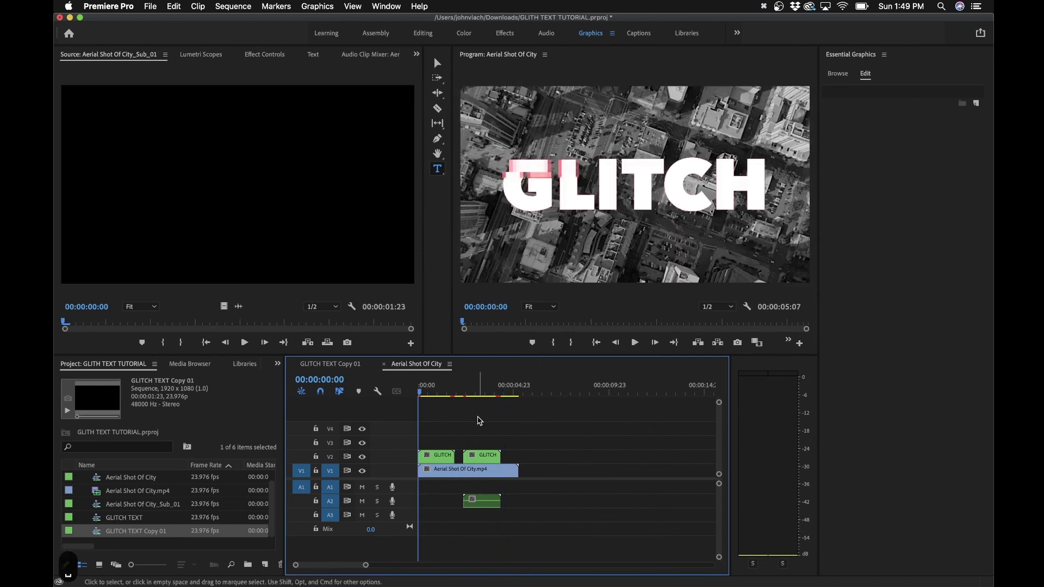